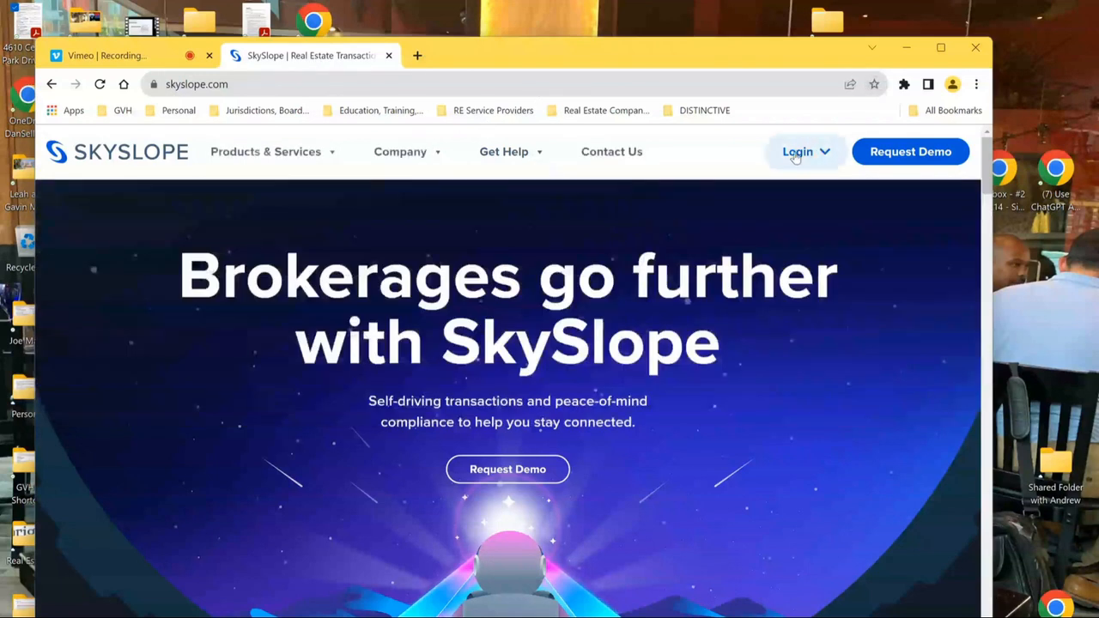
# - Go to the SkySlope Suite sign-in page from the Login menu on skyslope.com
pyautogui.click(796, 155)
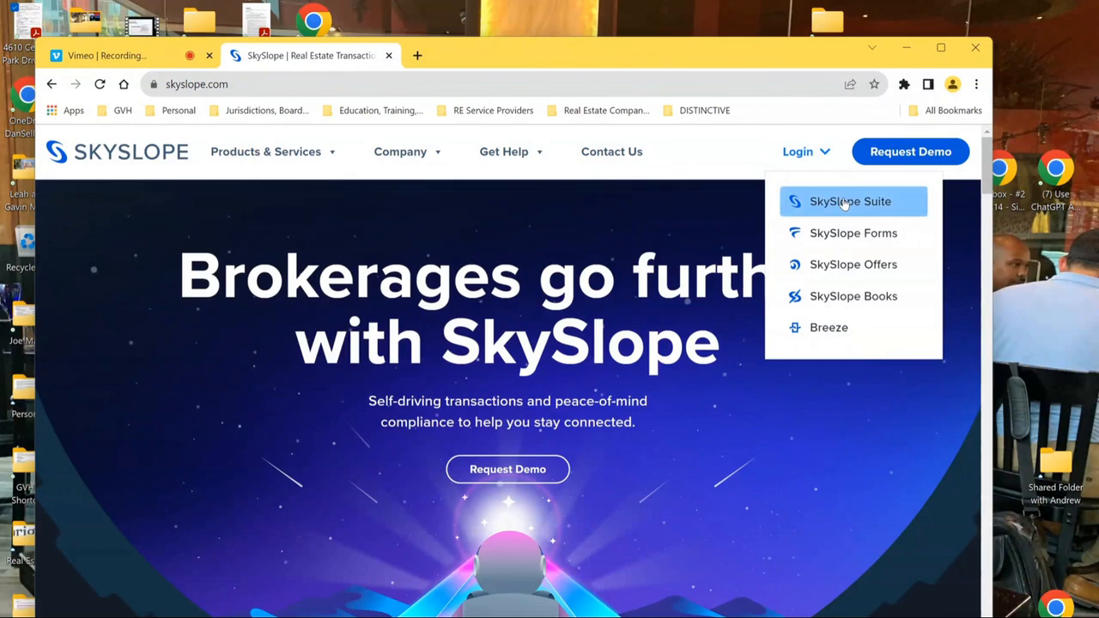
pyautogui.click(845, 203)
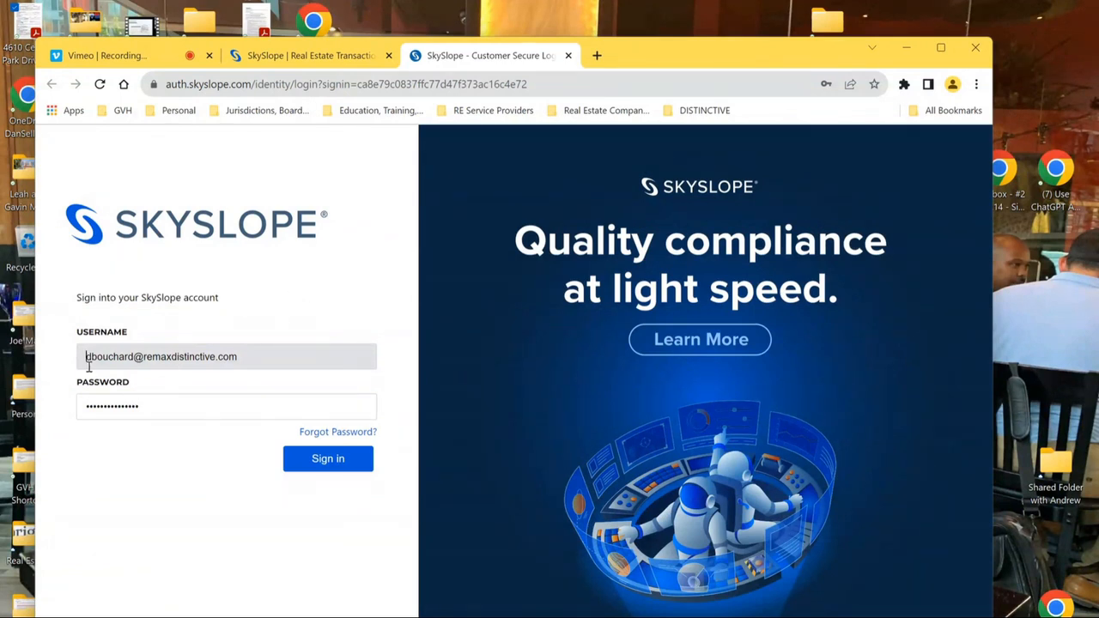
# - Sign in with the saved credentials and switch to SkySlope Forms from the Apps menu
pyautogui.click(331, 460)
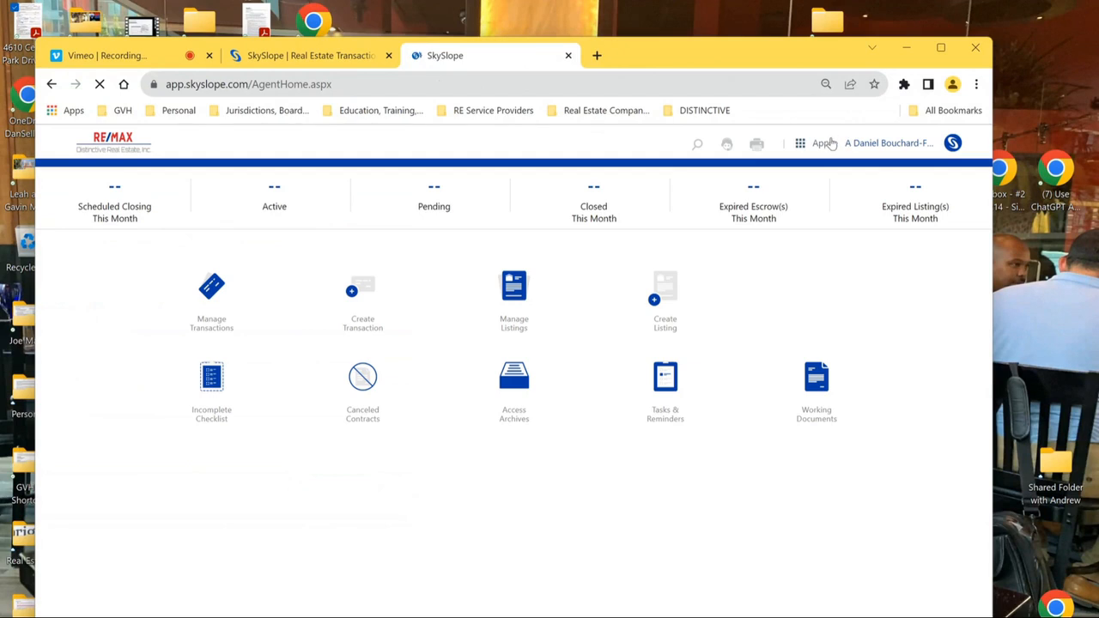
pyautogui.click(815, 145)
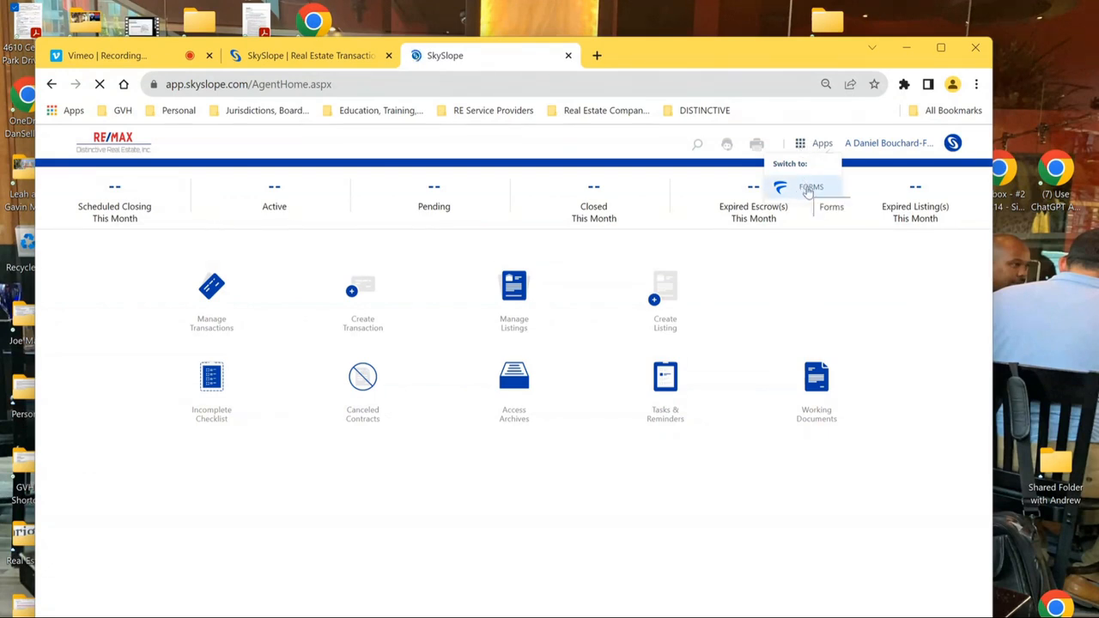
pyautogui.click(808, 191)
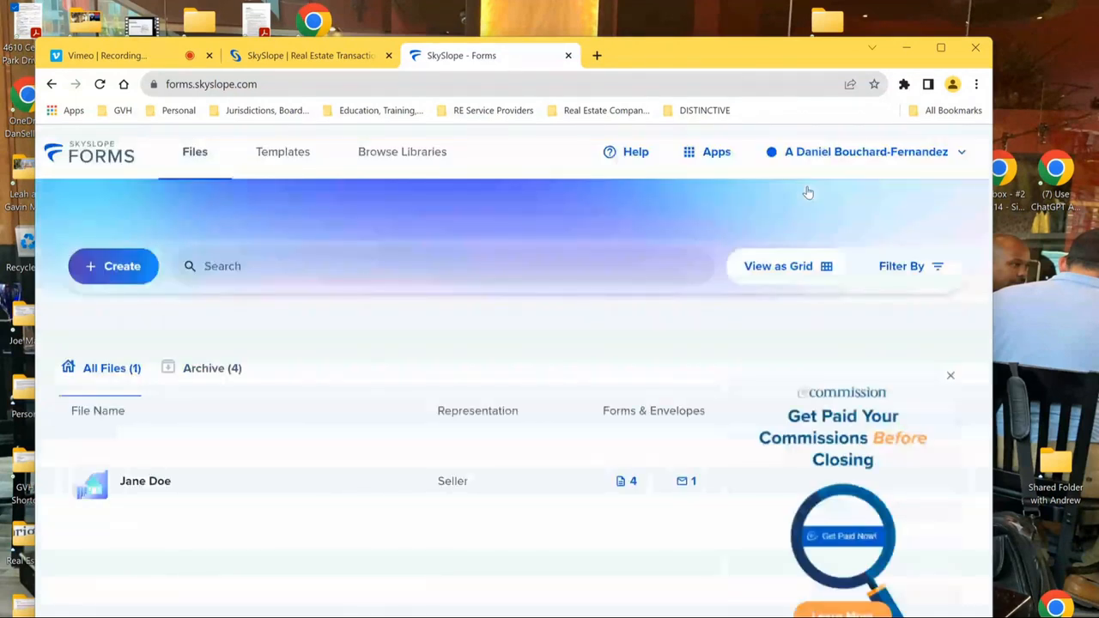
# - Go to User Profile from the account menu and select the Agent MLS Code value
pyautogui.click(963, 153)
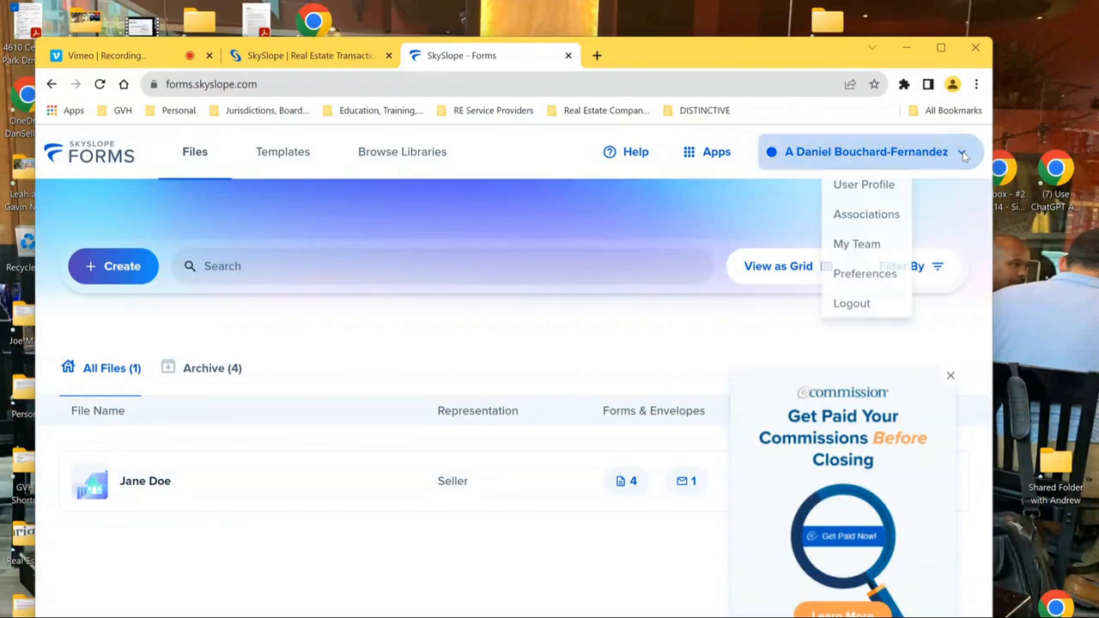
pyautogui.click(859, 185)
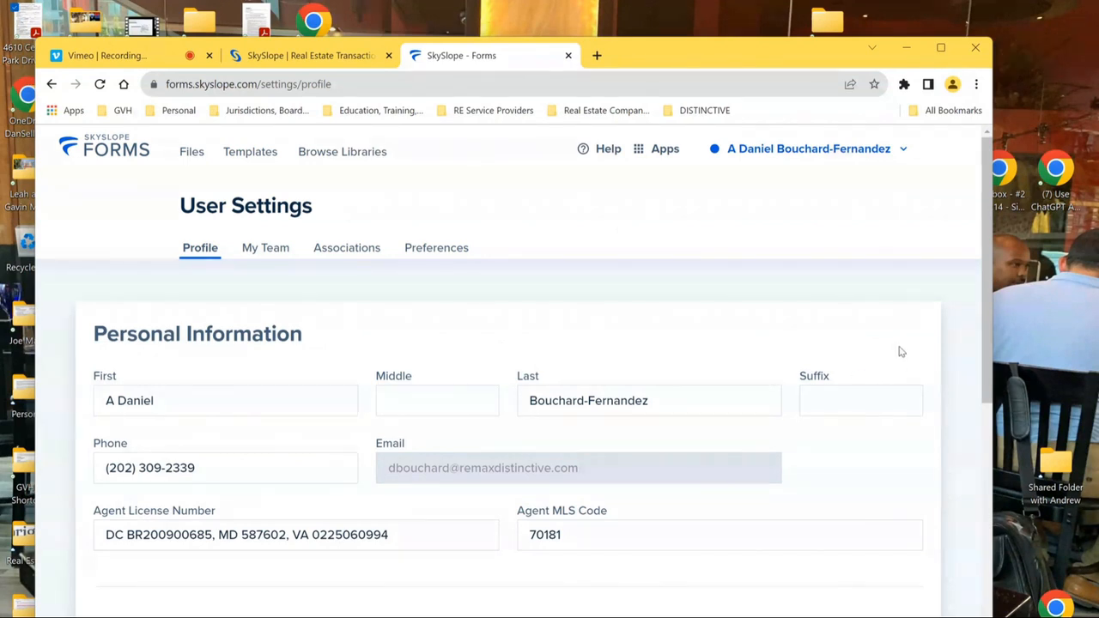
pyautogui.scroll(-3, 902, 352)
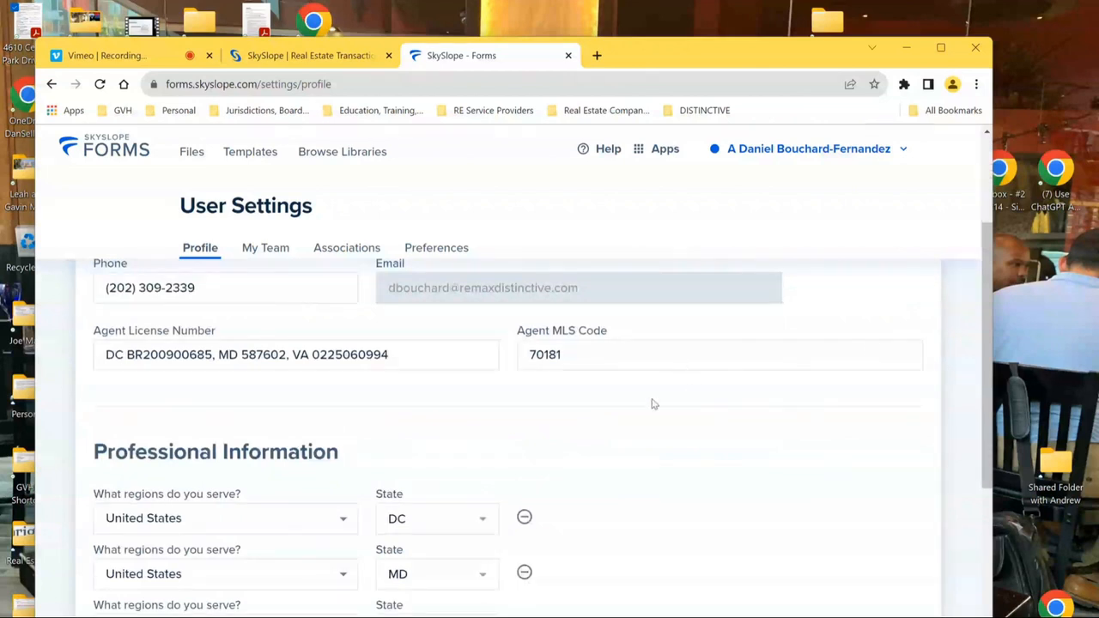
pyautogui.moveTo(569, 353); pyautogui.dragTo(518, 353)
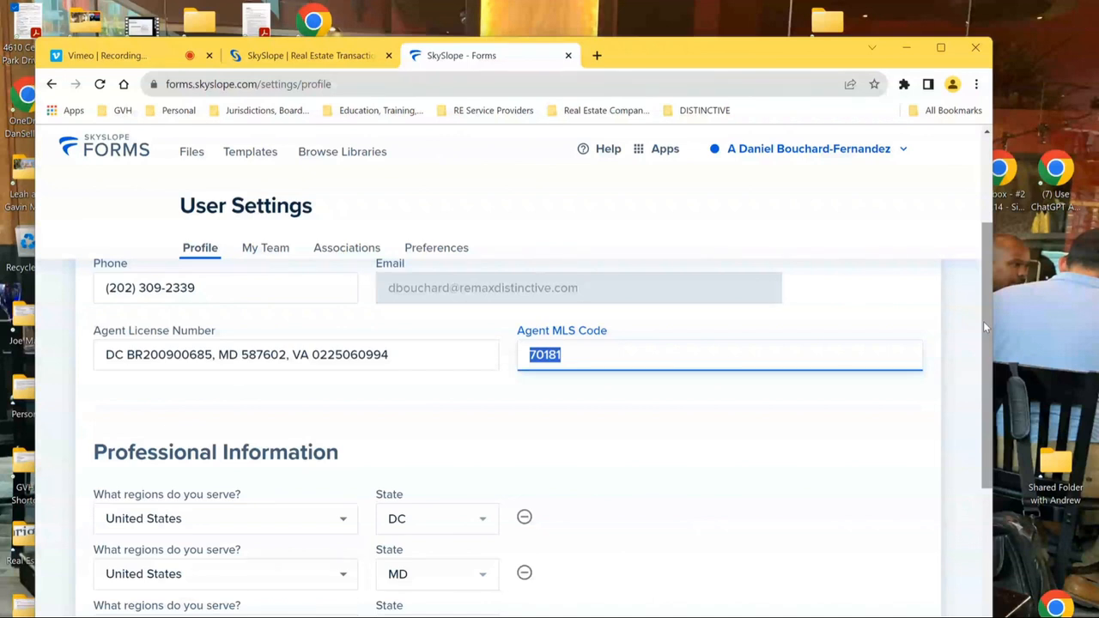
pyautogui.scroll(-2, 984, 326)
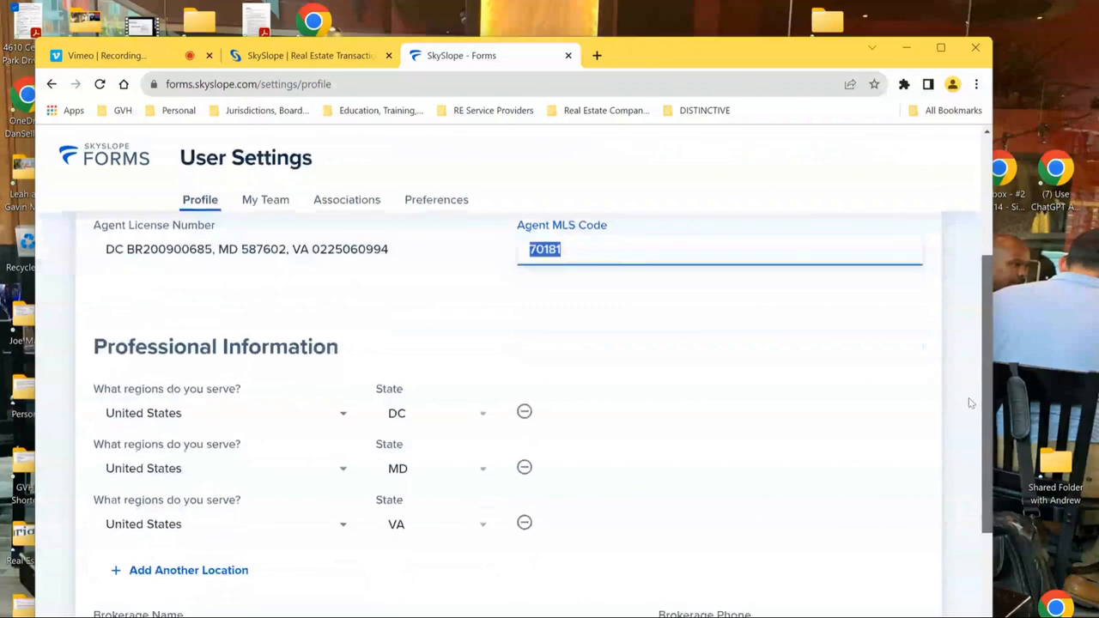
pyautogui.scroll(-2, 970, 412)
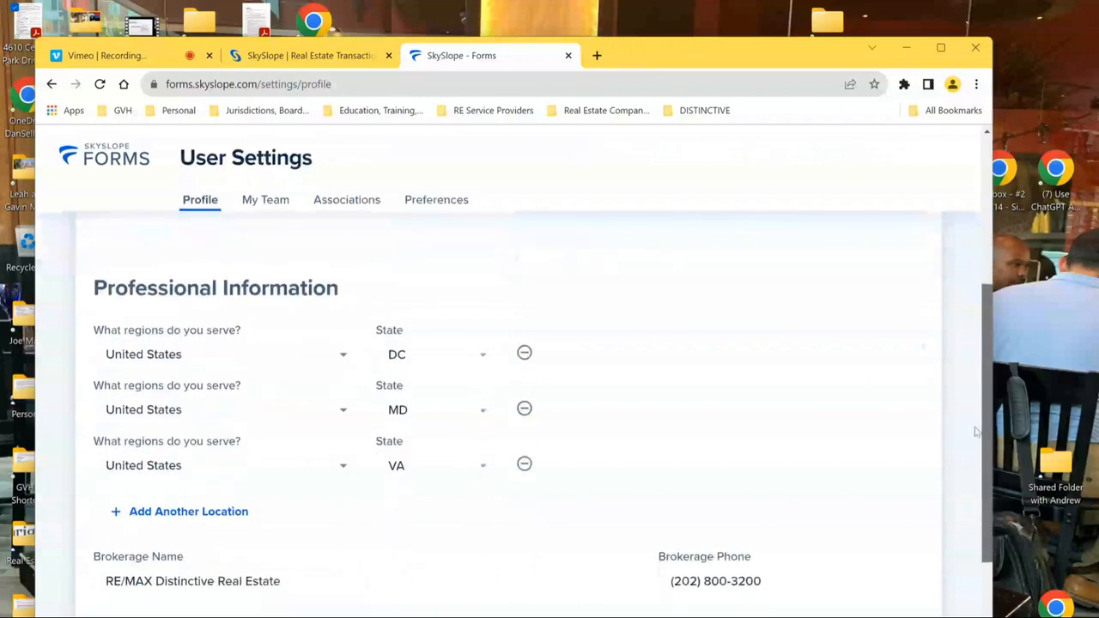
pyautogui.scroll(-3, 974, 448)
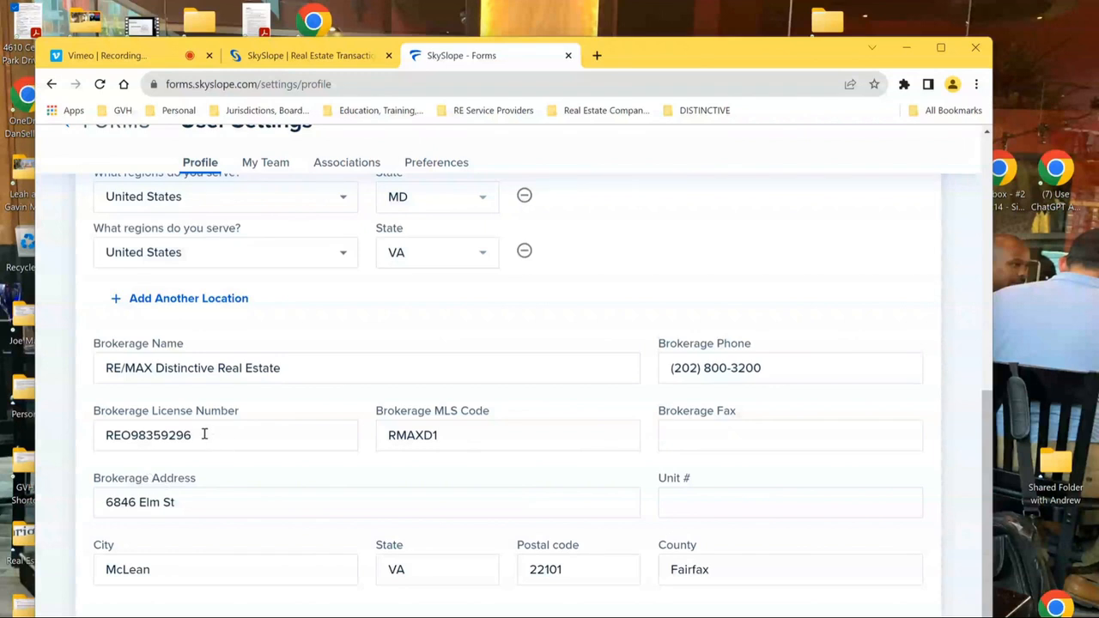
# - Review the brokerage license, MLS code and address so settings save, then go to My Team
pyautogui.moveTo(204, 435); pyautogui.dragTo(105, 435)
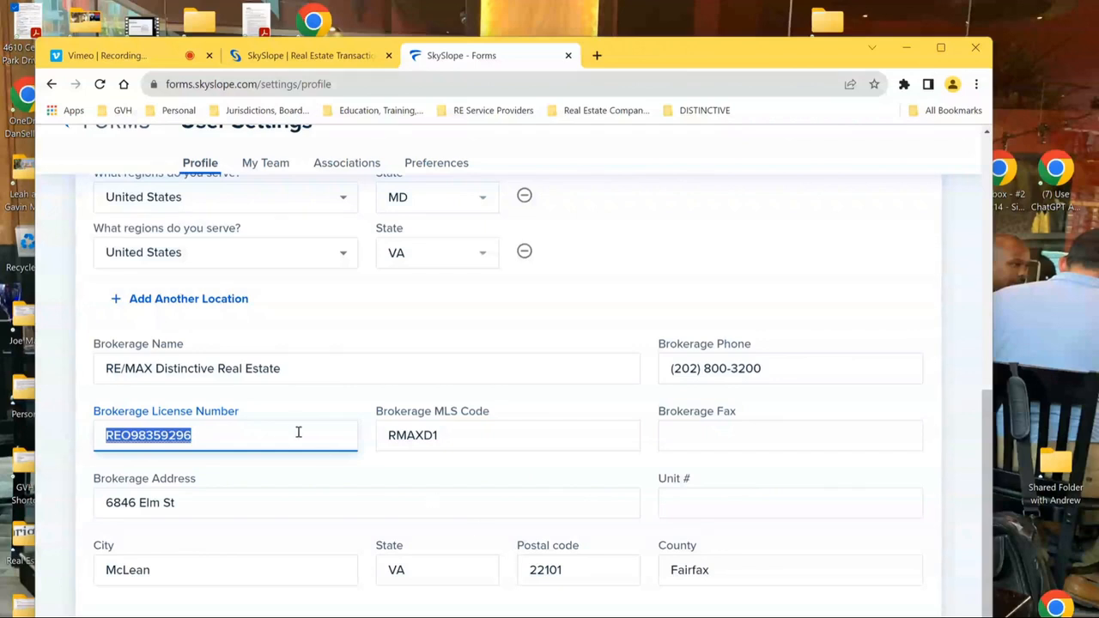
pyautogui.click(454, 439)
pyautogui.moveTo(441, 435); pyautogui.dragTo(368, 444)
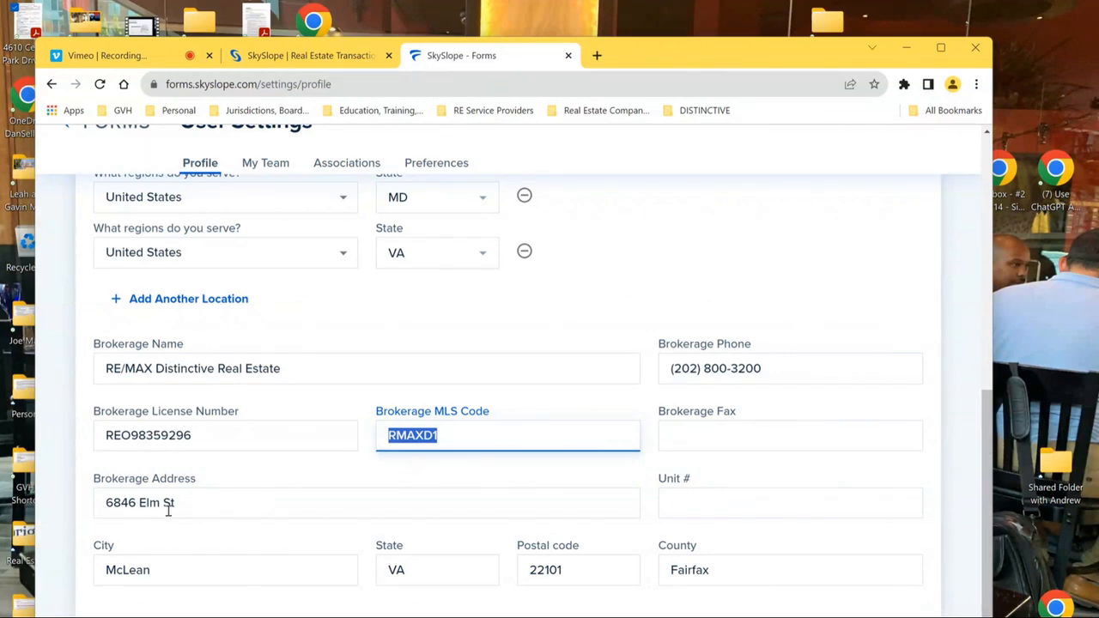
pyautogui.moveTo(183, 508); pyautogui.dragTo(214, 466)
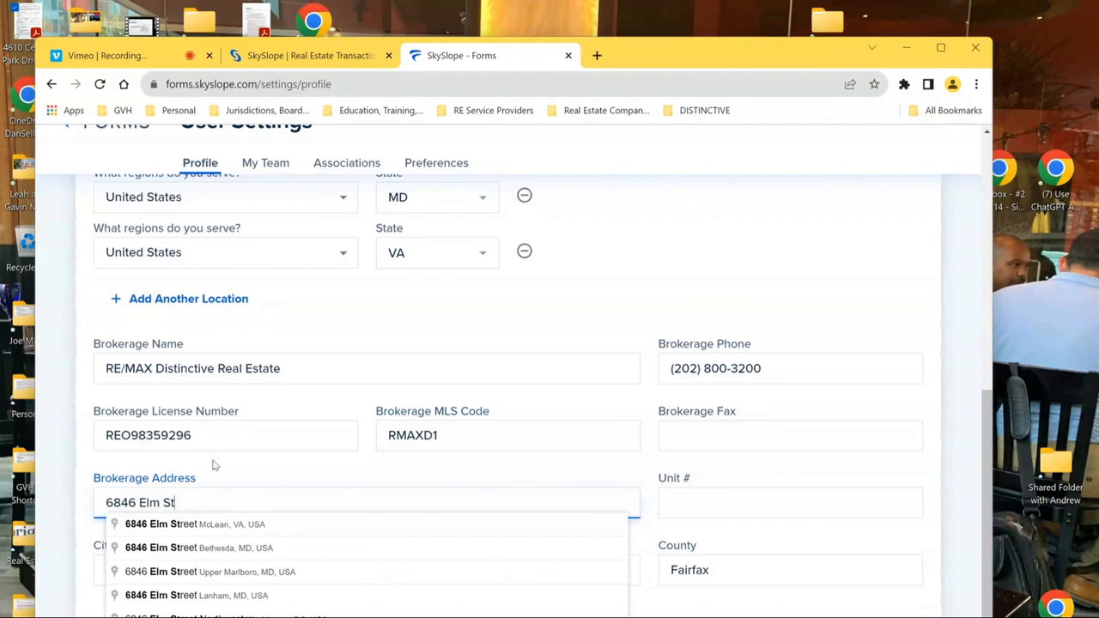
pyautogui.click(215, 465)
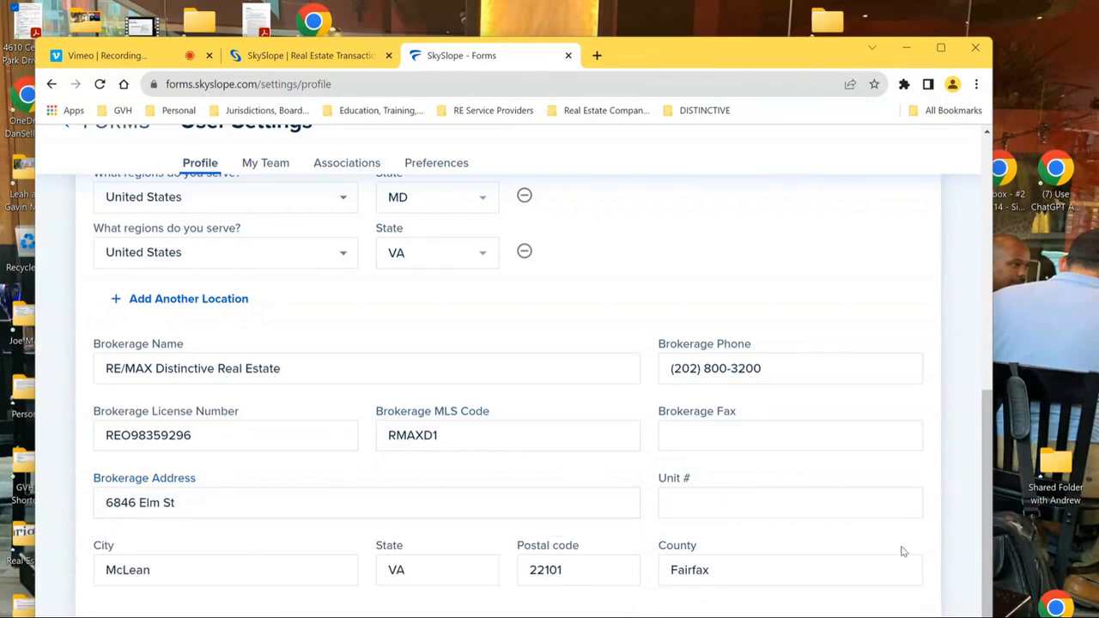
pyautogui.moveTo(989, 524)
pyautogui.mouseDown()
pyautogui.moveTo(984, 447)
pyautogui.moveTo(994, 524)
pyautogui.mouseUp()
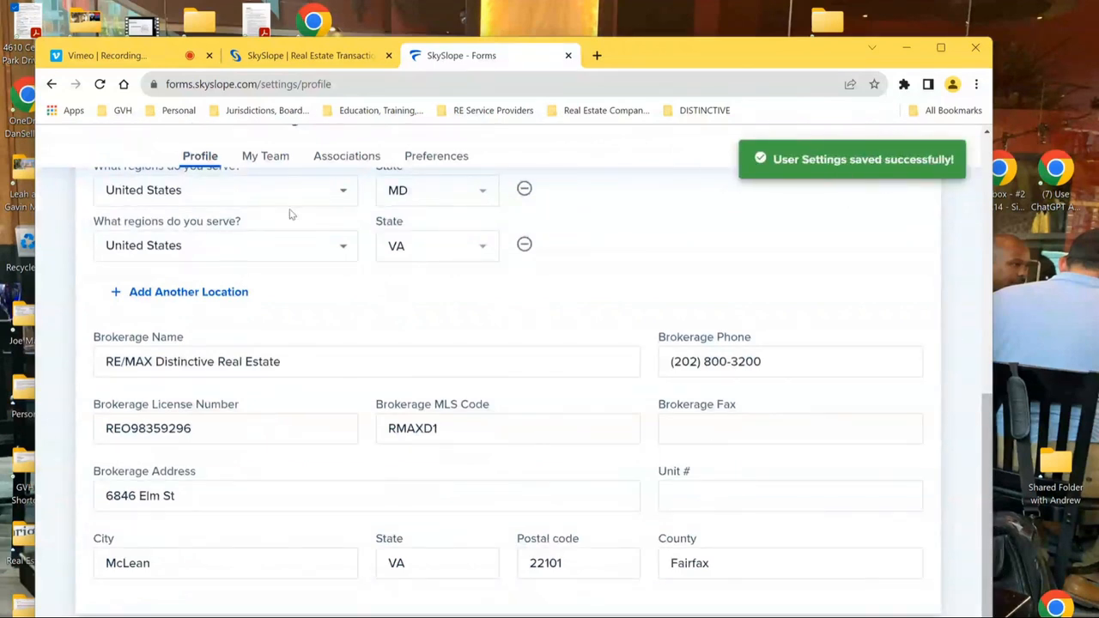
pyautogui.click(253, 156)
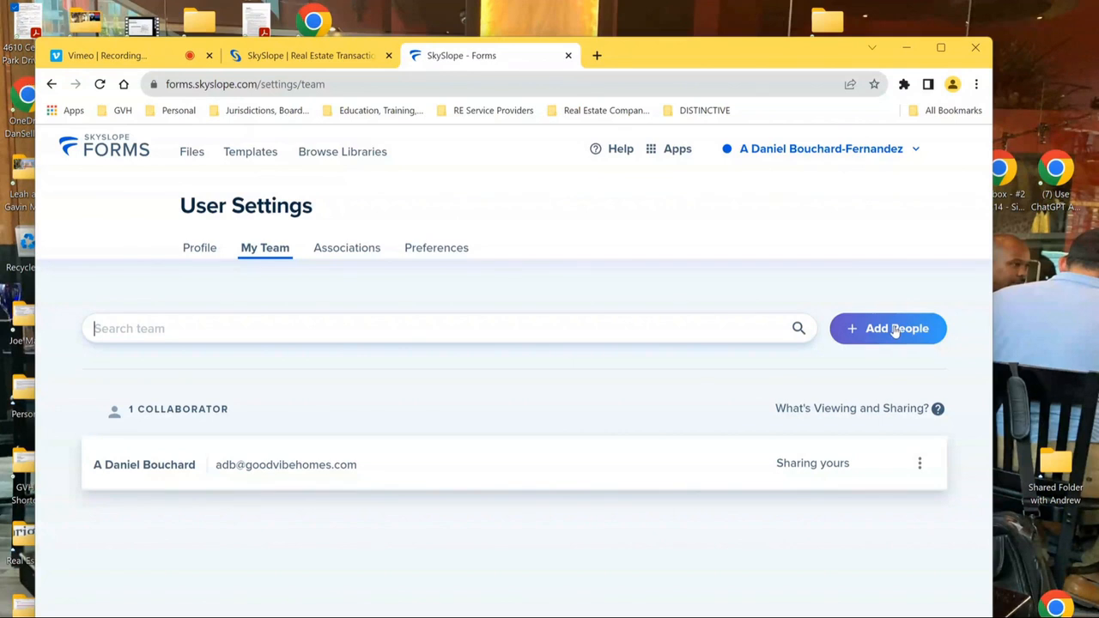
# - Preview the Add People form, cancel without inviting anyone, and go to Associations
pyautogui.click(894, 330)
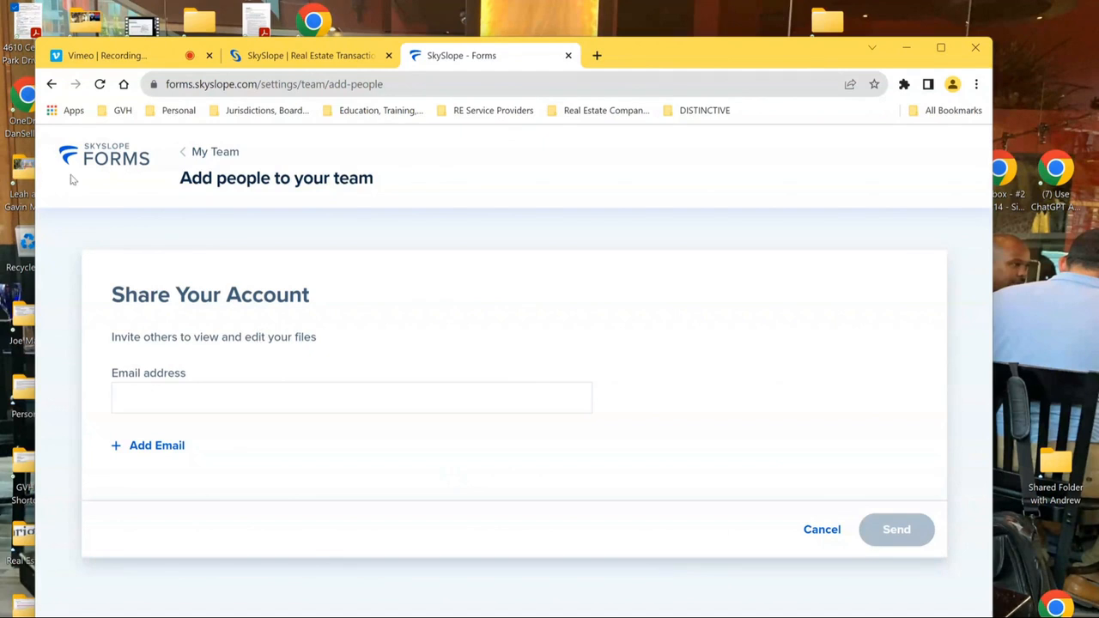
pyautogui.click(822, 529)
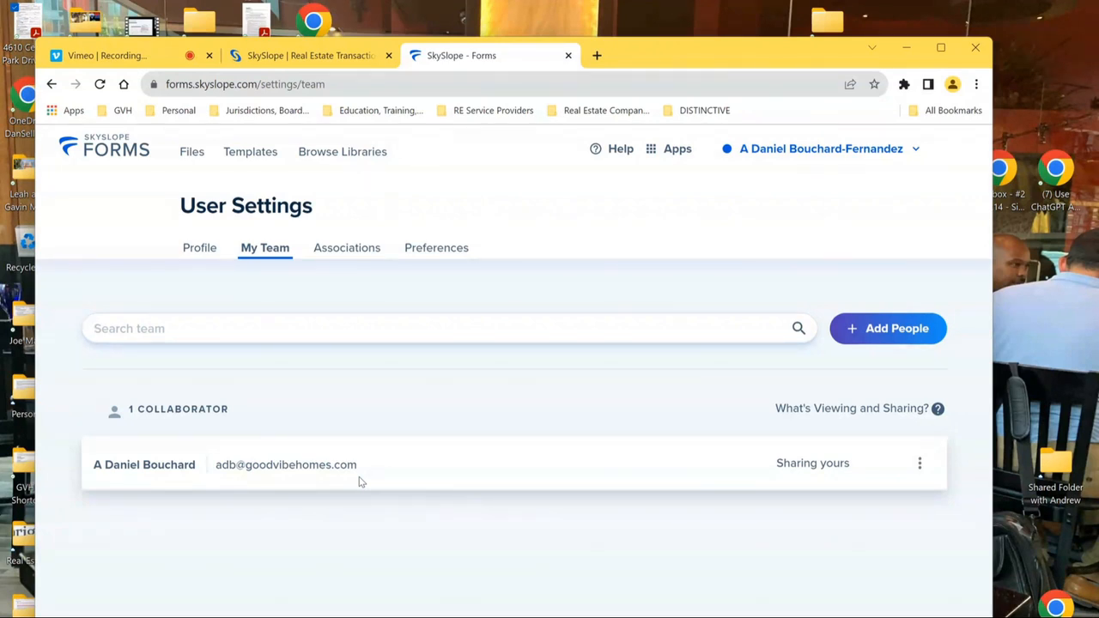
pyautogui.click(348, 250)
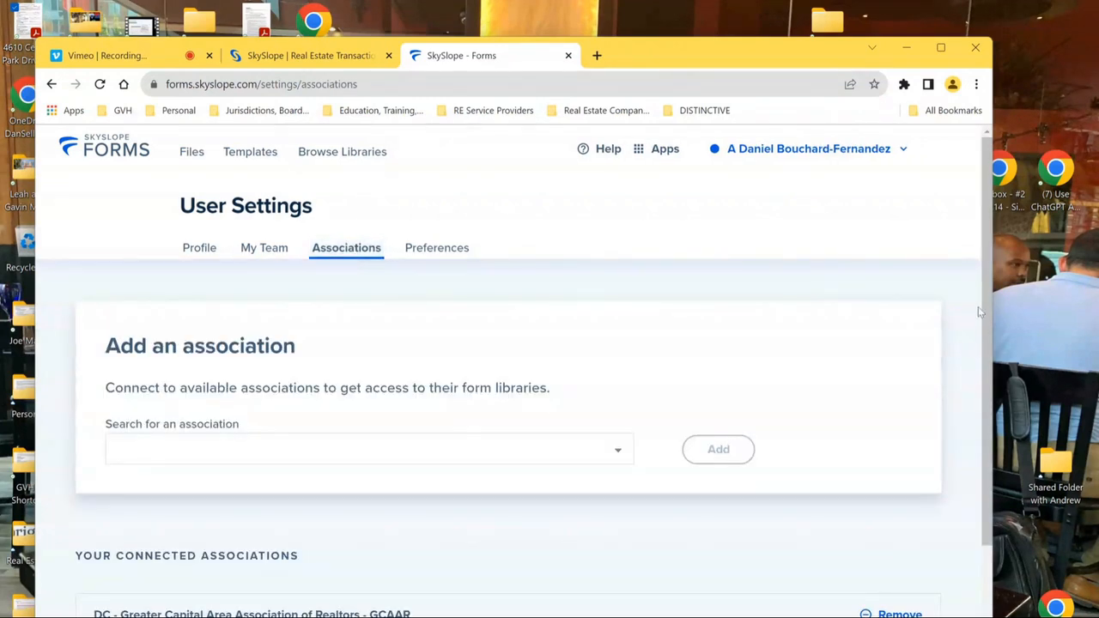
# - Scroll to the association search and browse the list of available associations
pyautogui.moveTo(993, 302); pyautogui.dragTo(988, 307)
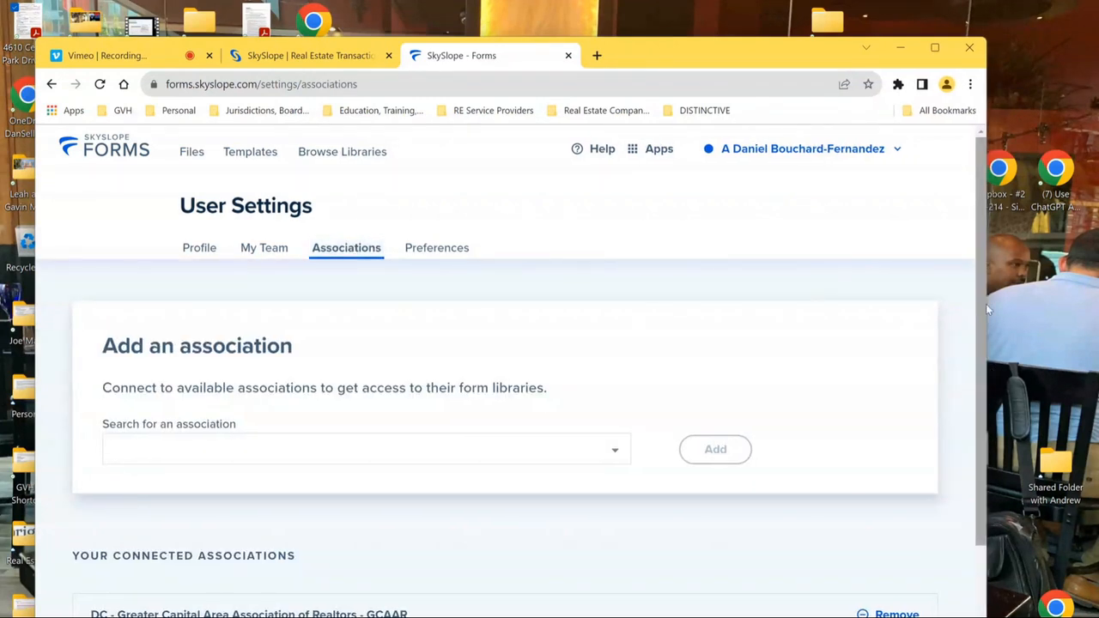
pyautogui.scroll(-1, 975, 354)
pyautogui.scroll(-2, 975, 354)
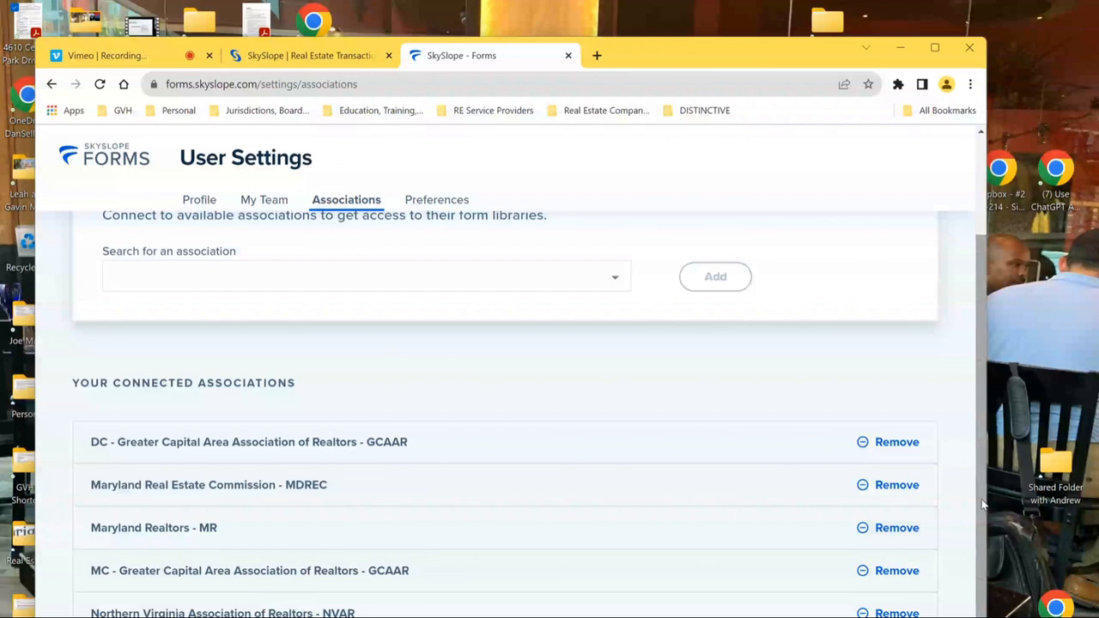
pyautogui.click(576, 277)
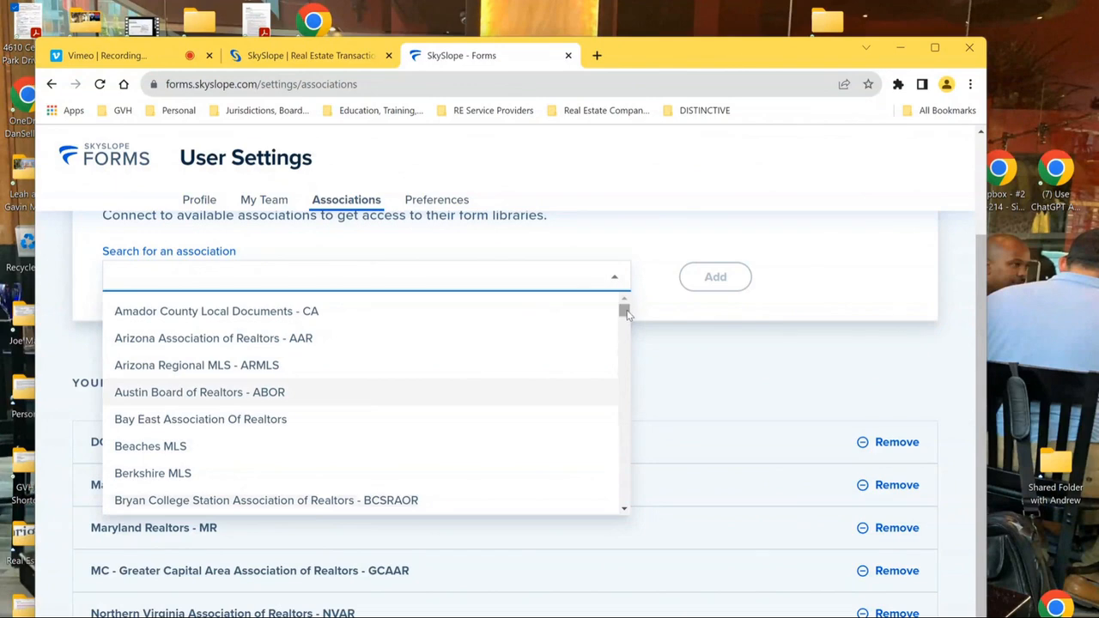
pyautogui.moveTo(624, 312); pyautogui.dragTo(596, 267)
pyautogui.click(365, 274)
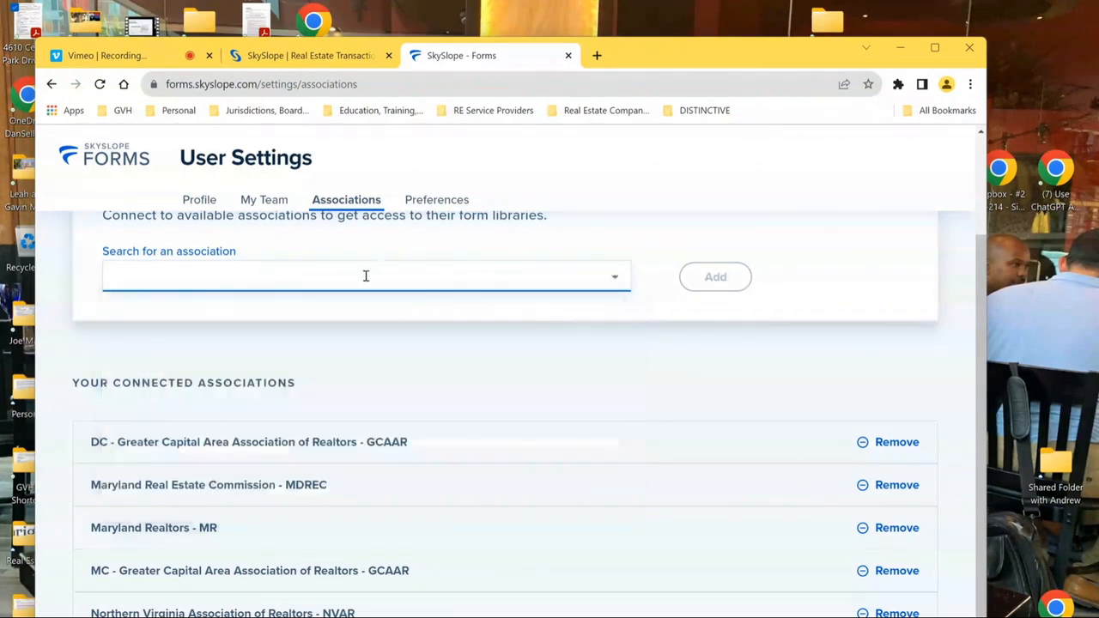
# - Search 'virgin', try adding Virginia Association of Realtors - VAR, and dismiss the no-access error
pyautogui.write('v')
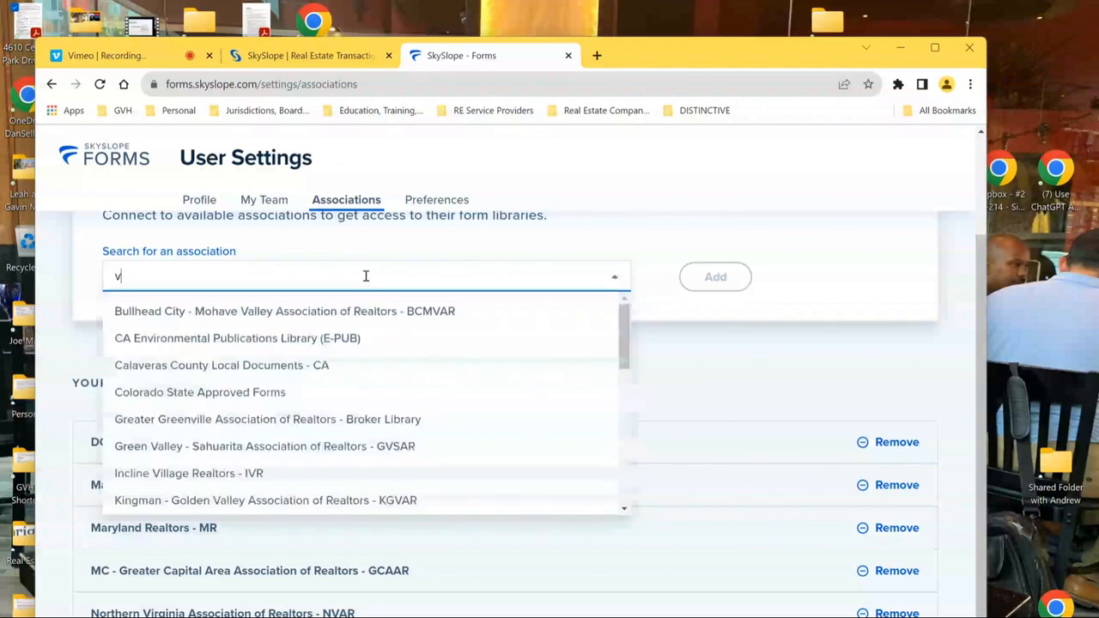
pyautogui.write('irgin')
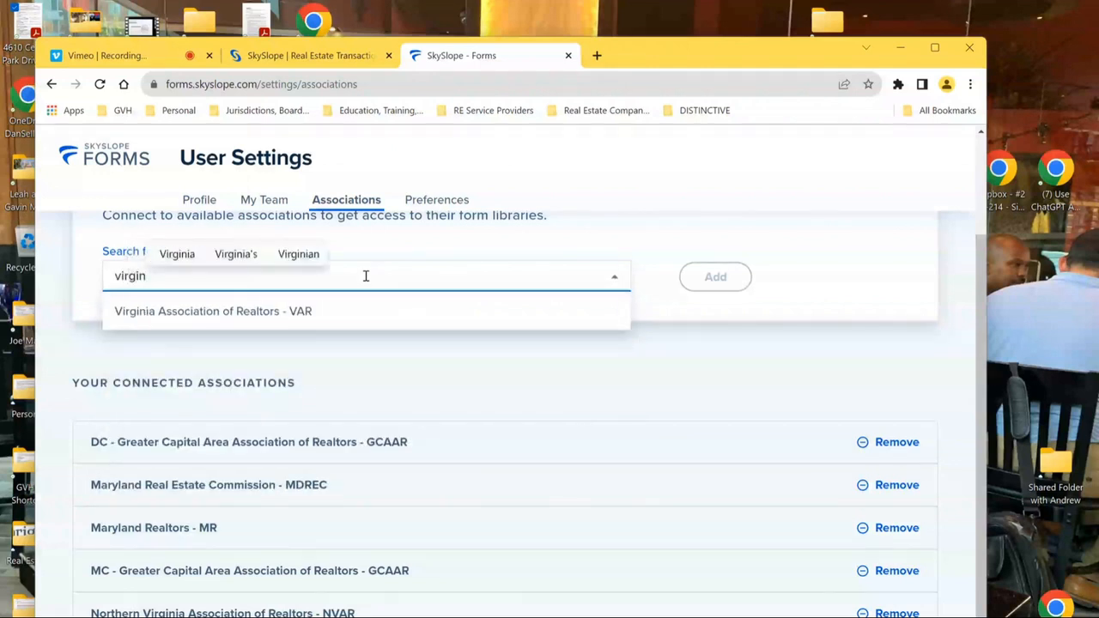
pyautogui.click(325, 313)
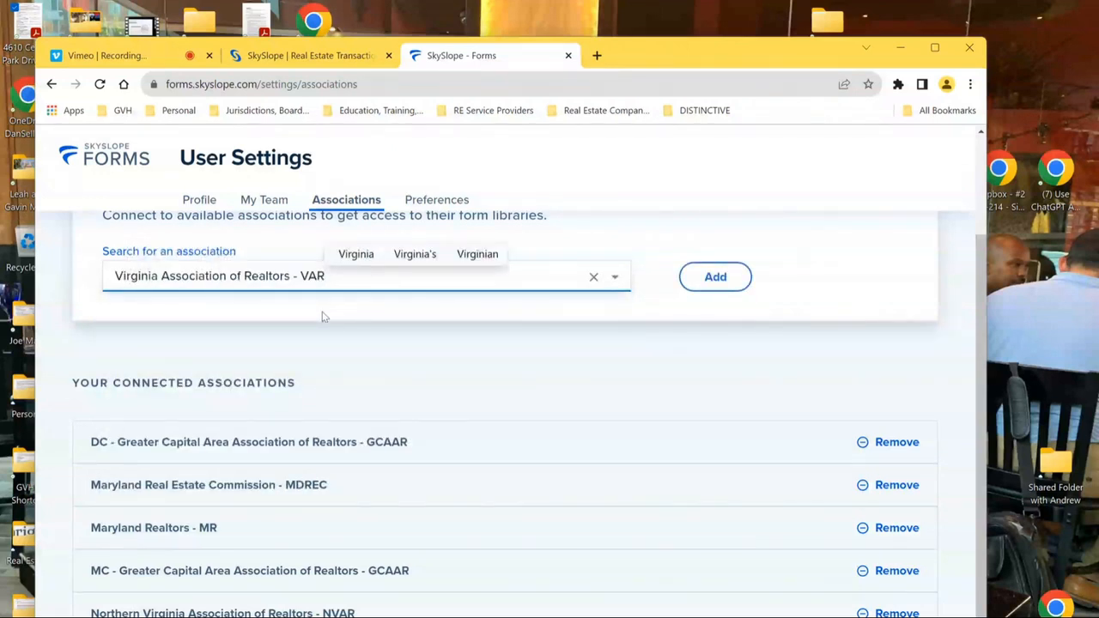
pyautogui.click(714, 277)
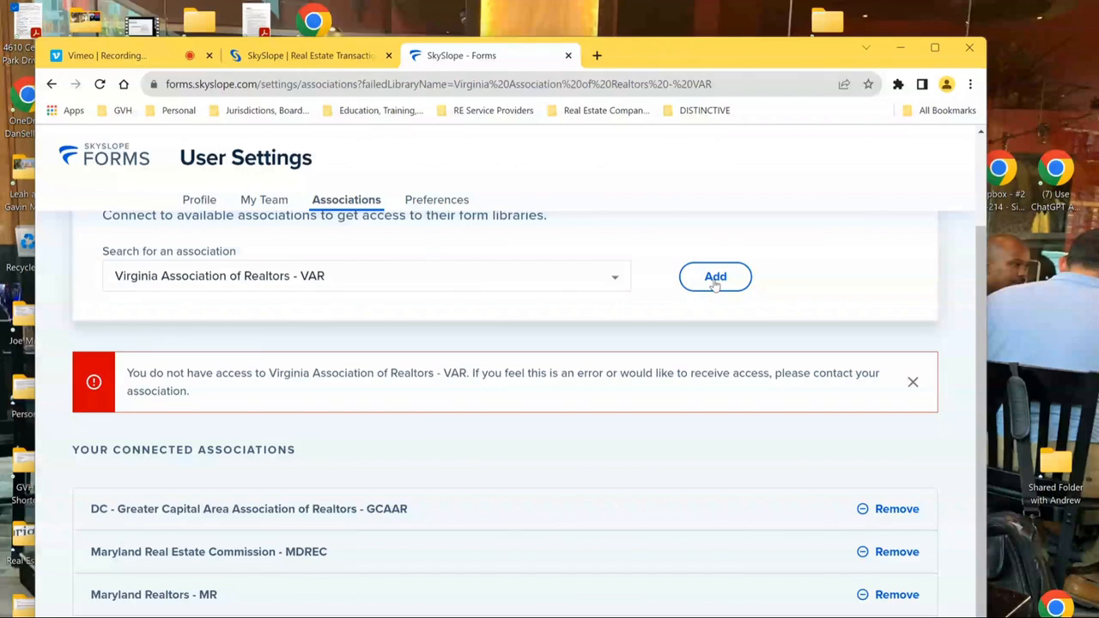
pyautogui.click(912, 382)
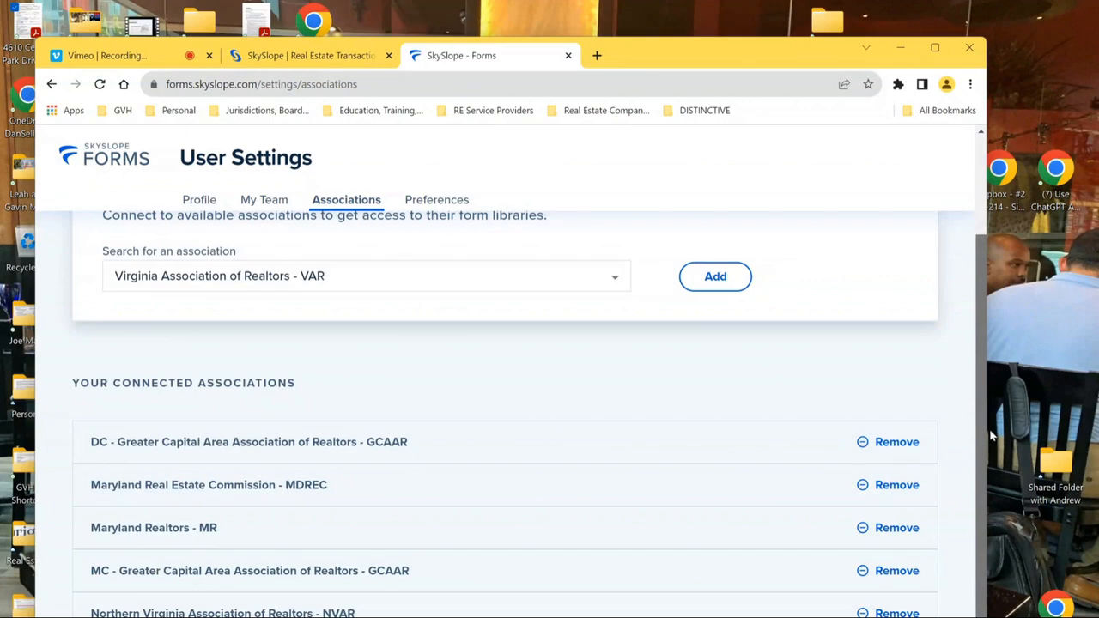
pyautogui.scroll(2, 971, 245)
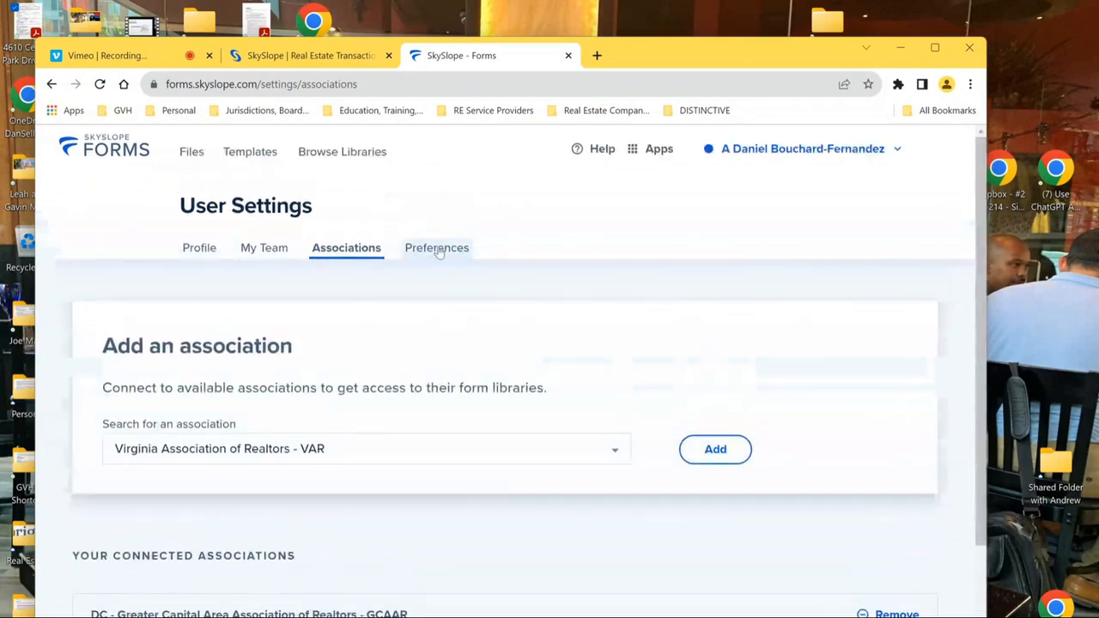
# - Save DigiSign as the E-Signature Preference and return to the Files list
pyautogui.click(437, 249)
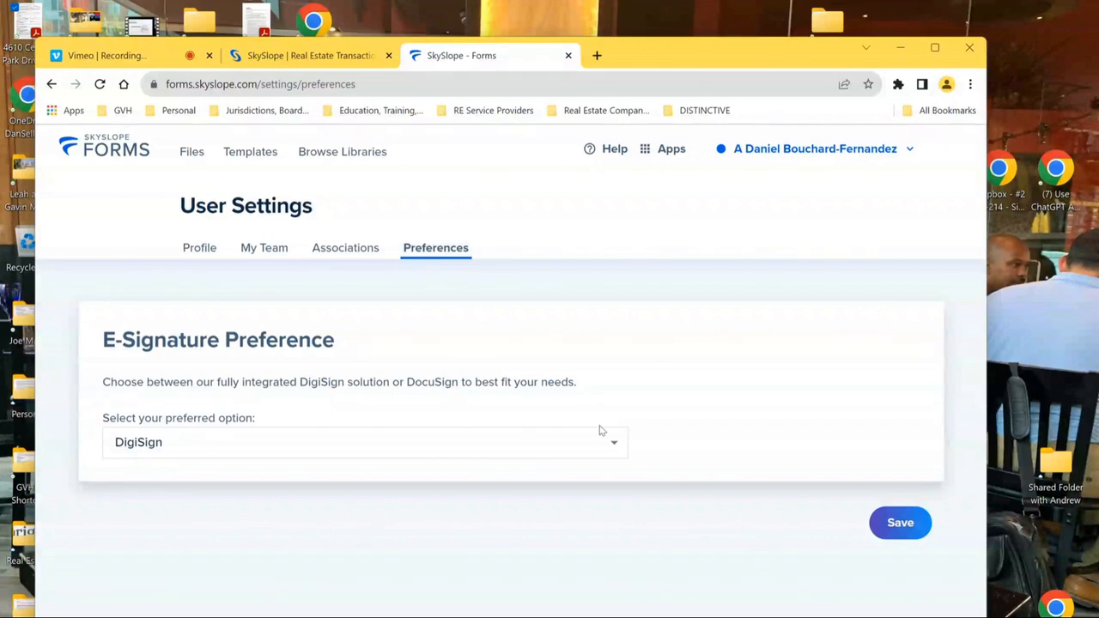
pyautogui.click(615, 444)
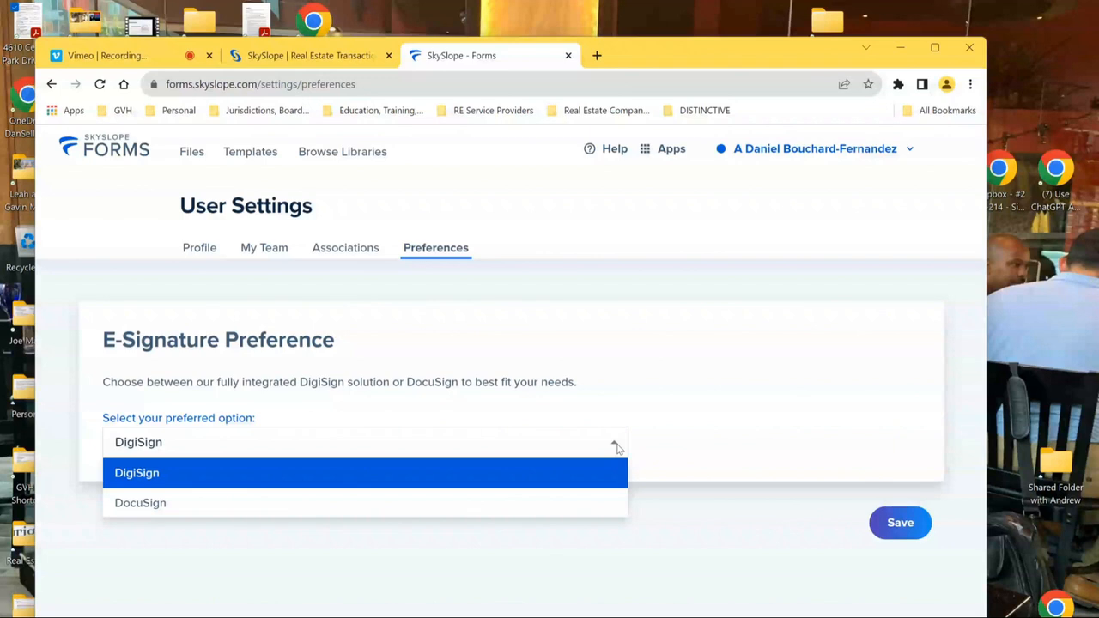
pyautogui.click(270, 473)
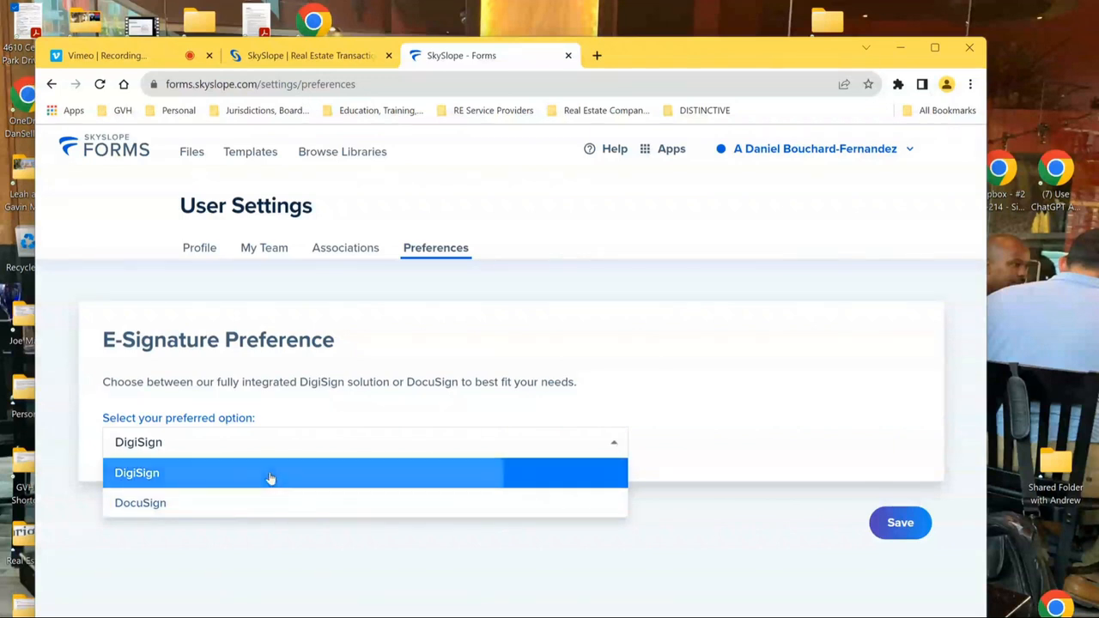
pyautogui.click(900, 524)
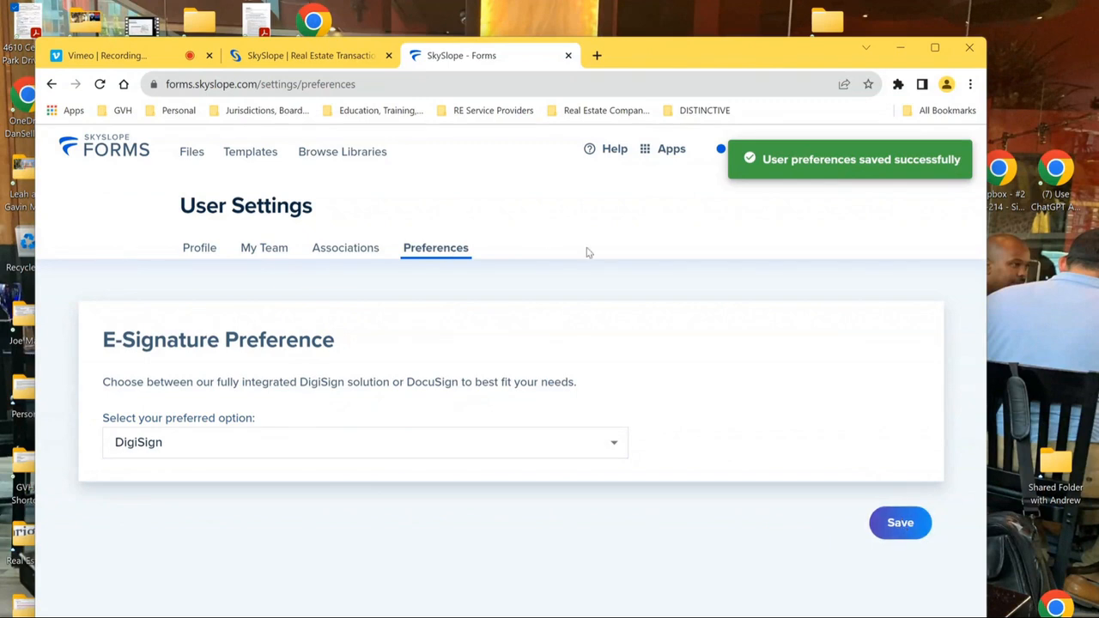
pyautogui.click(187, 163)
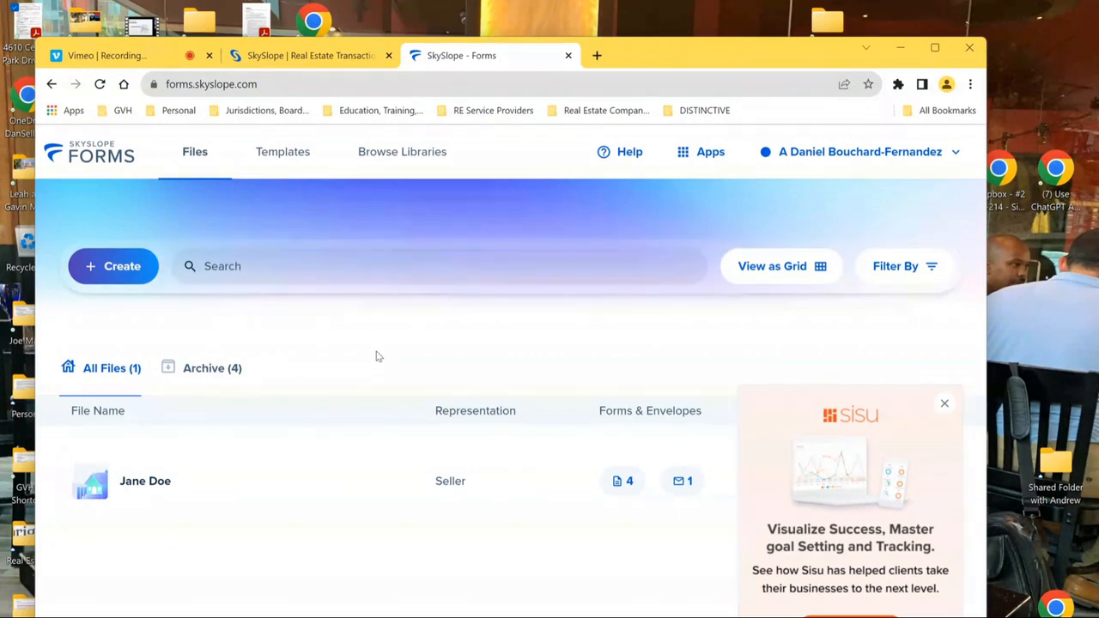
# - Create a new Buyer file and enter the client's first and last name
pyautogui.click(102, 265)
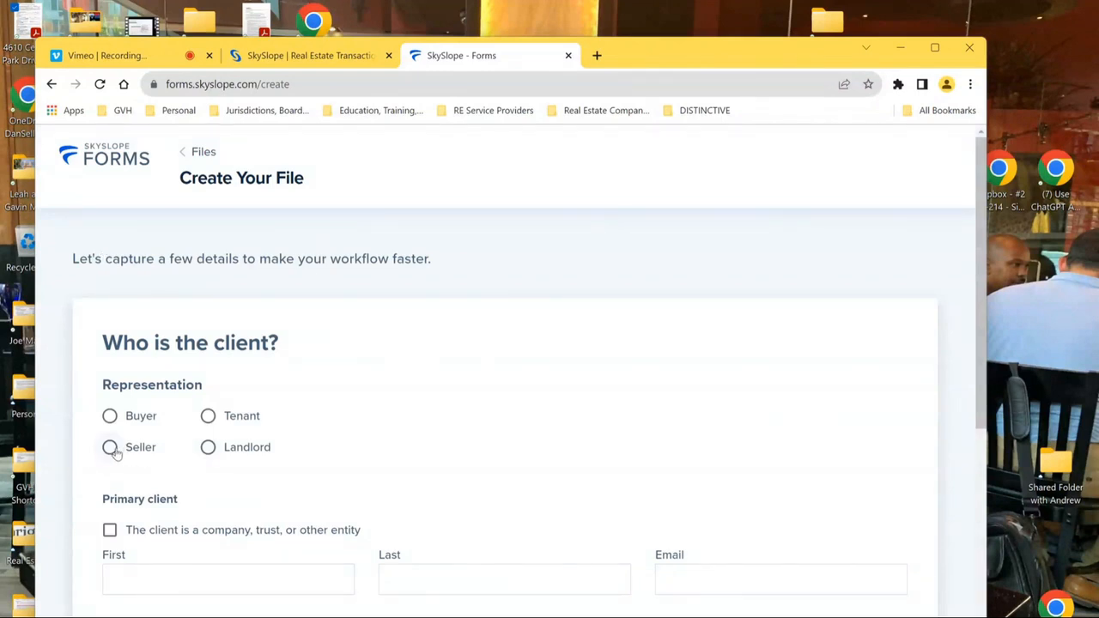
pyautogui.click(110, 416)
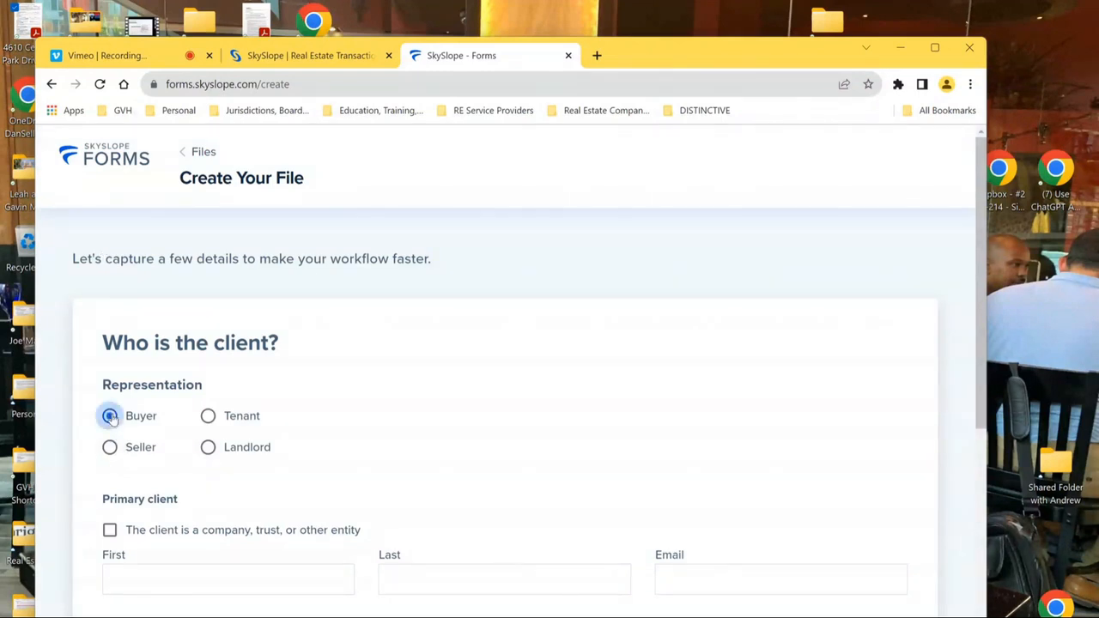
pyautogui.moveTo(980, 337); pyautogui.dragTo(987, 439)
pyautogui.click(268, 387)
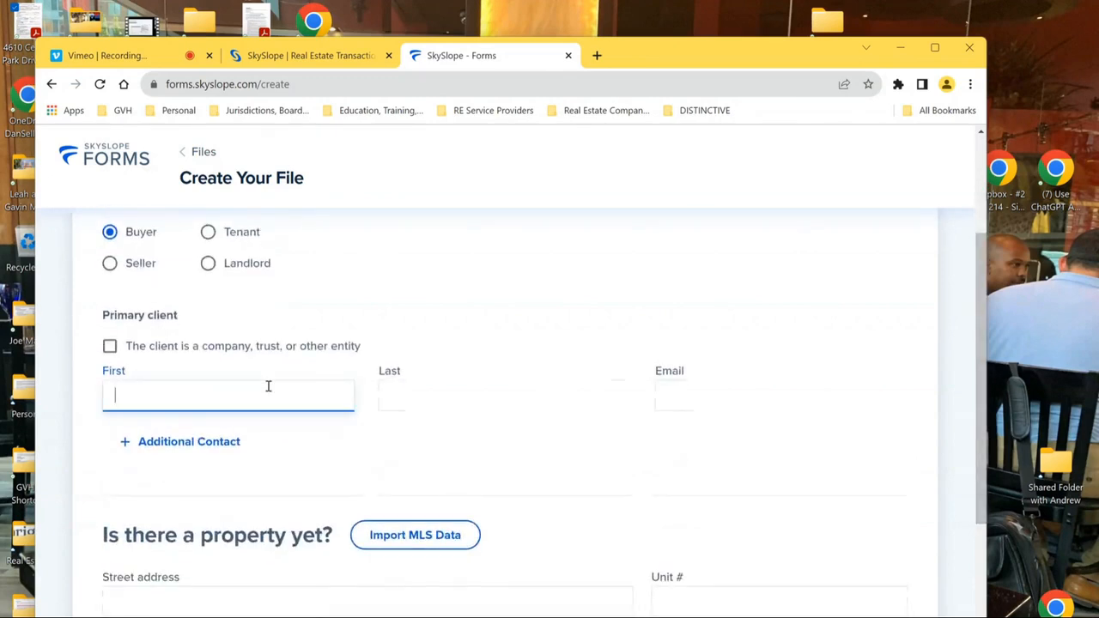
pyautogui.write('John')
pyautogui.press('Tab')
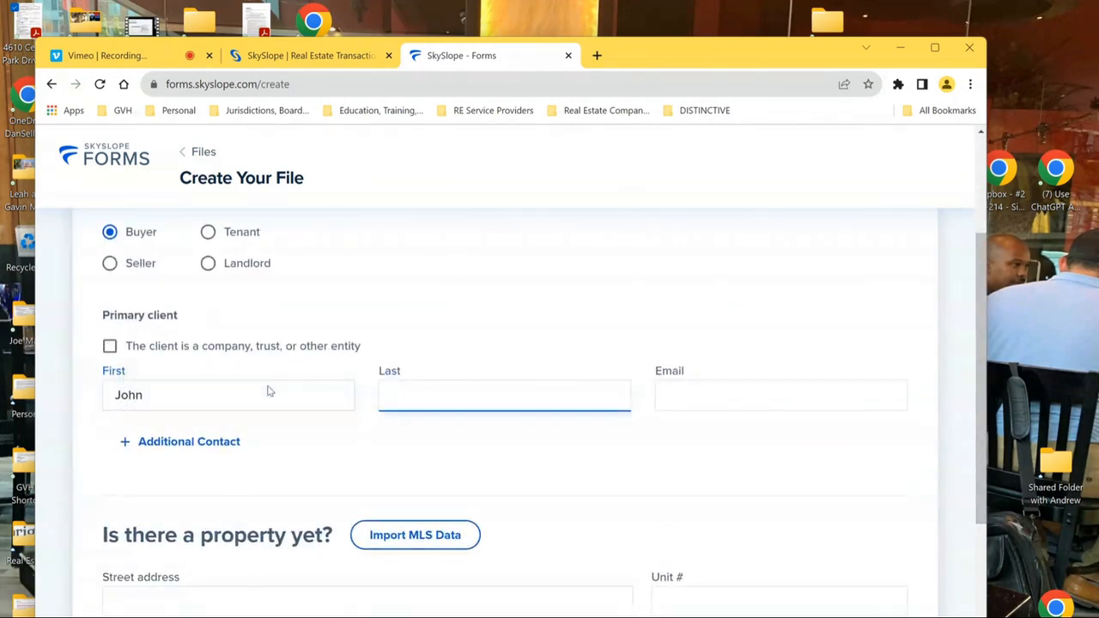
pyautogui.write('Doe')
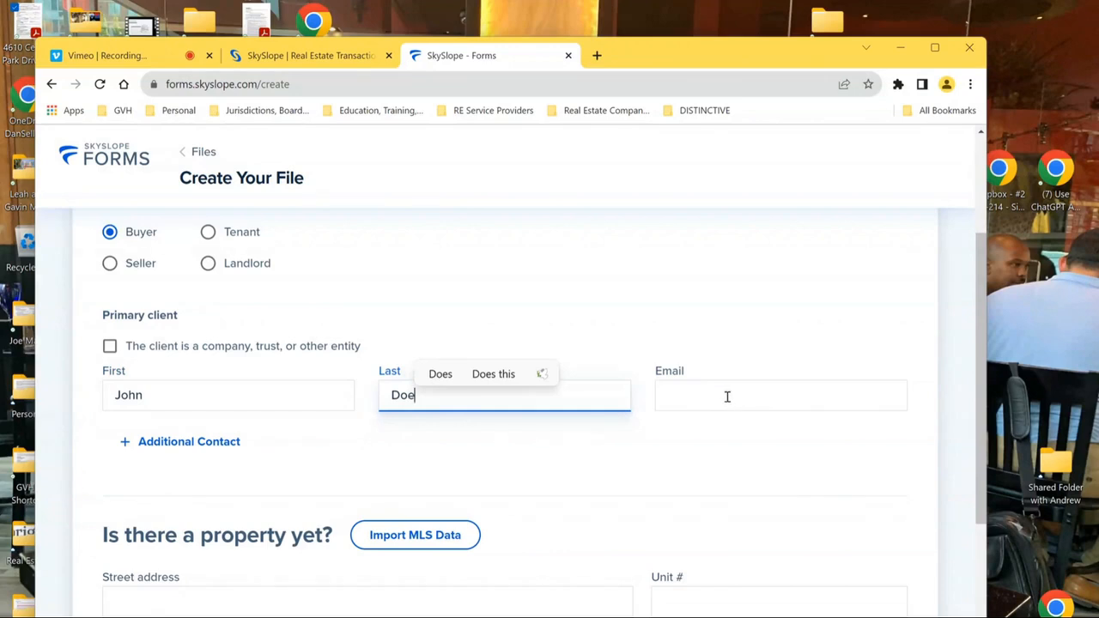
# - Fill in the client's e-mail address and bring up the Import MLS Data search
pyautogui.click(726, 397)
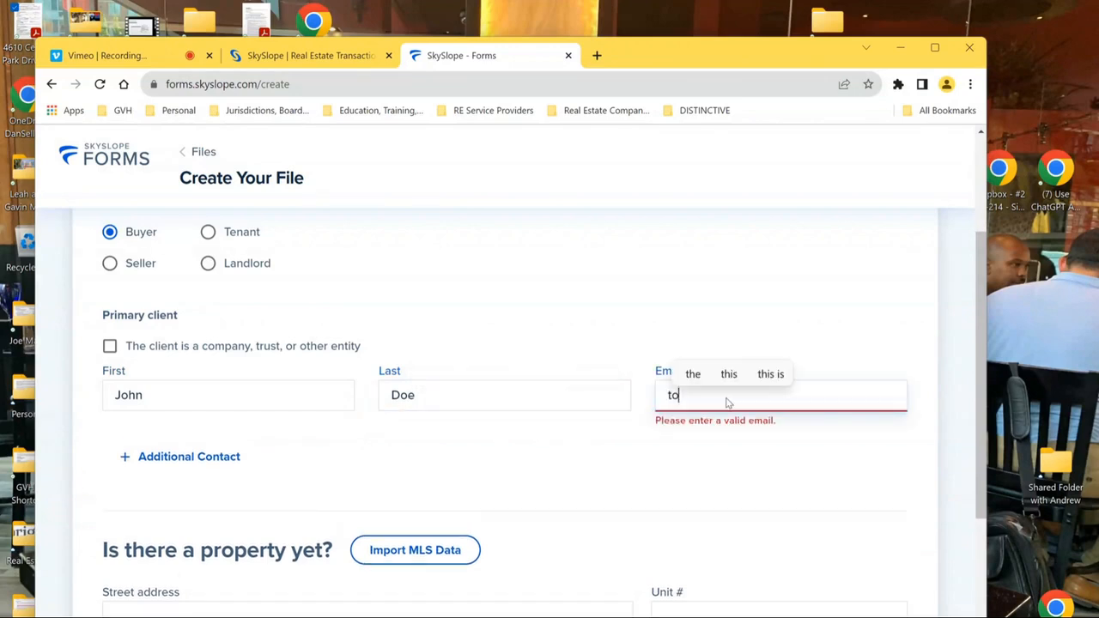
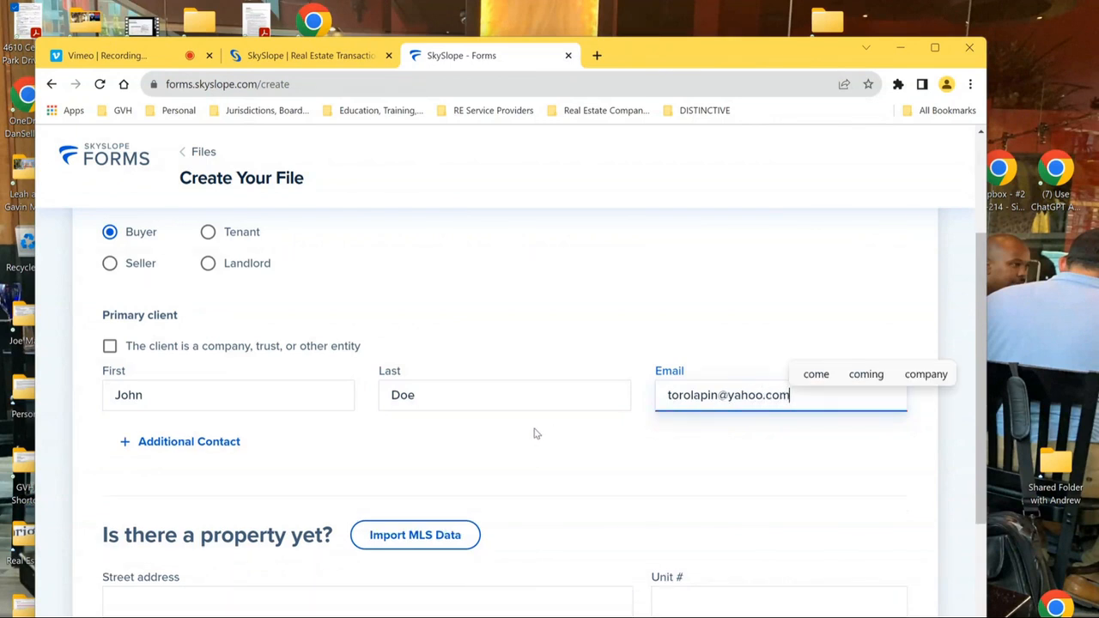
pyautogui.click(534, 452)
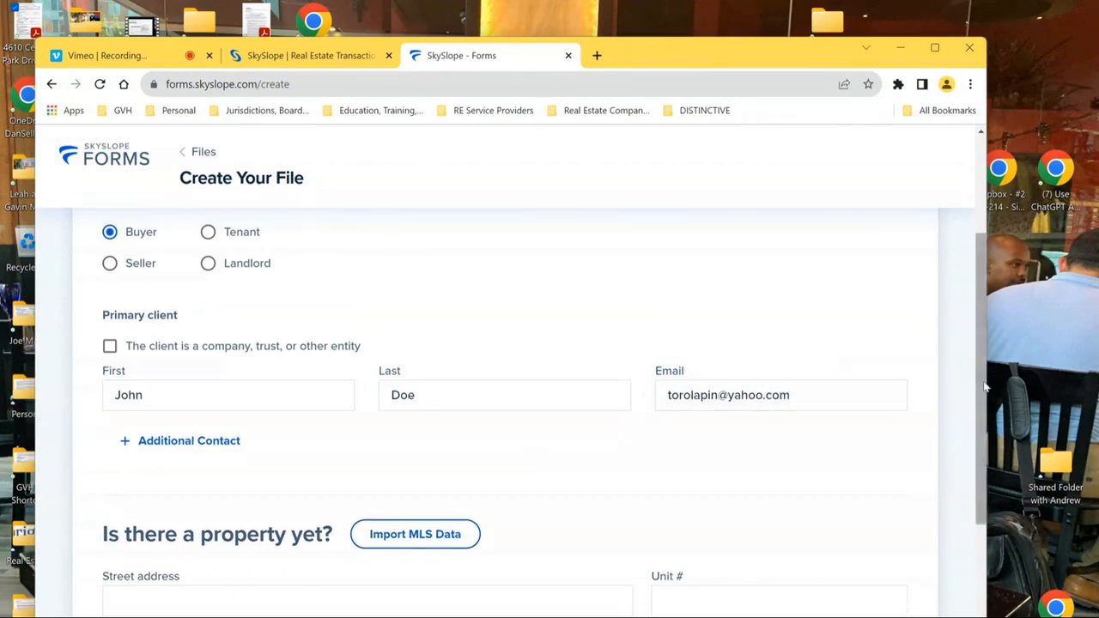
pyautogui.moveTo(982, 408); pyautogui.dragTo(976, 477)
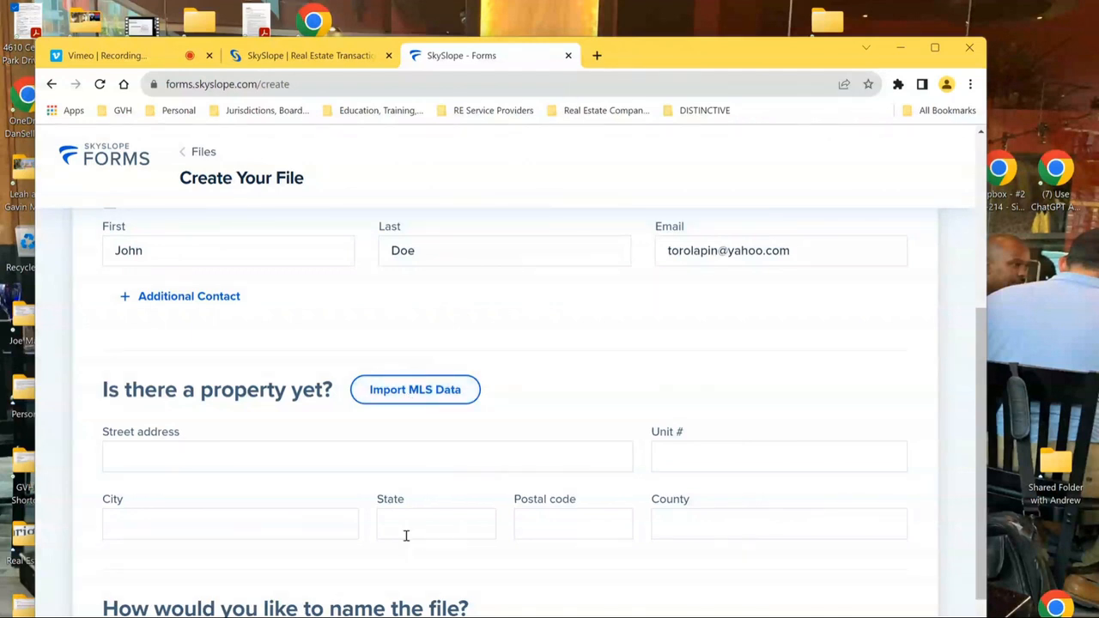
pyautogui.click(452, 402)
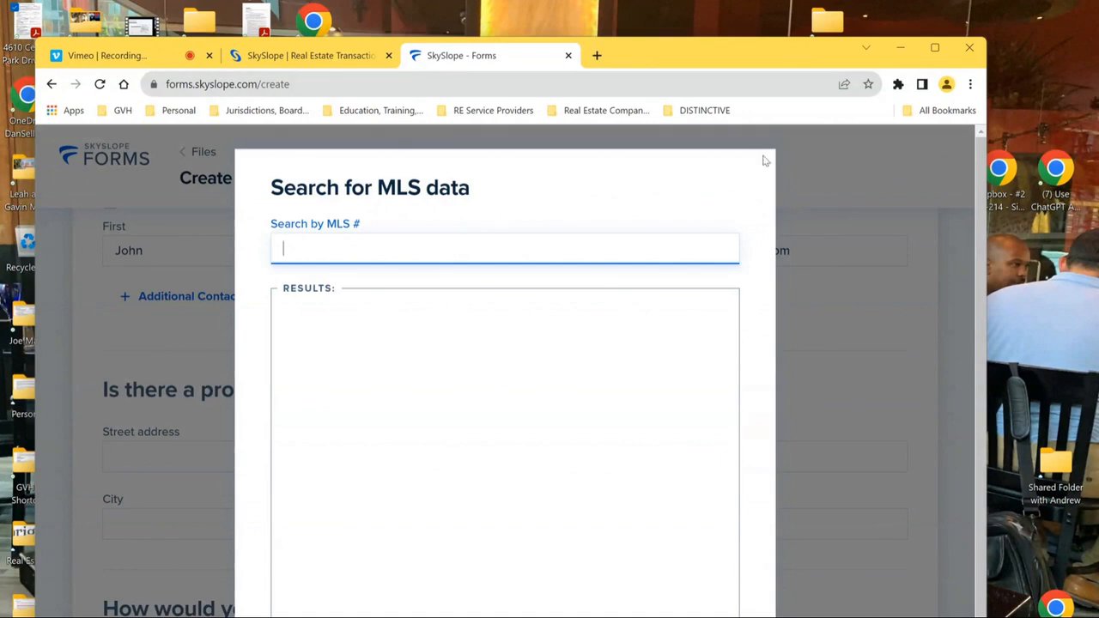
# - Dismiss the Search for MLS data modal with Escape, back to Create Your File
pyautogui.click(865, 334)
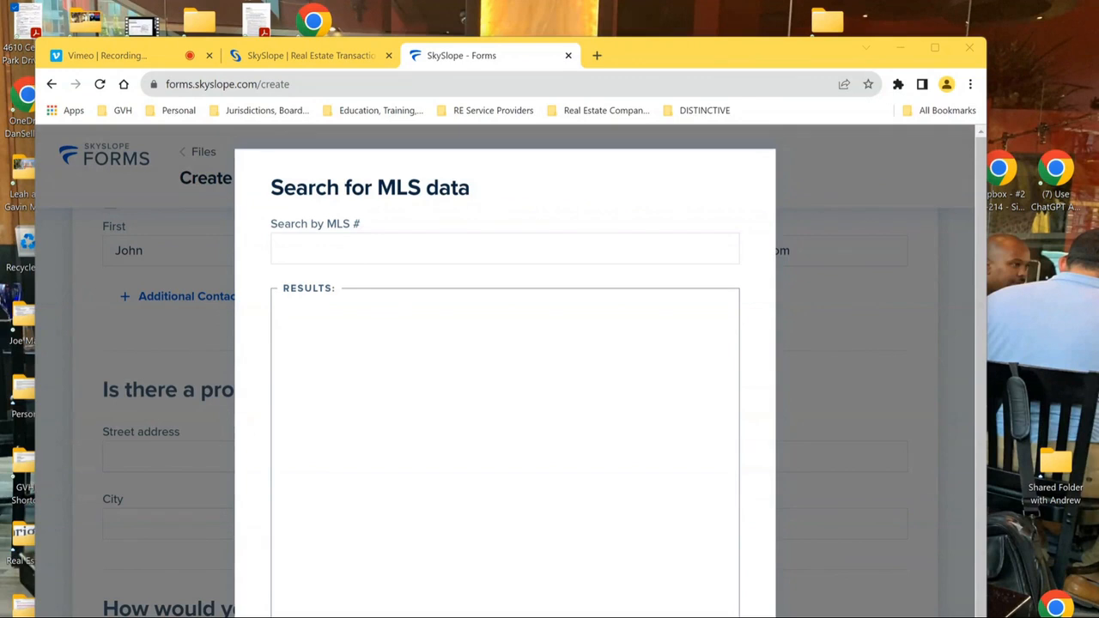
pyautogui.press('Escape')
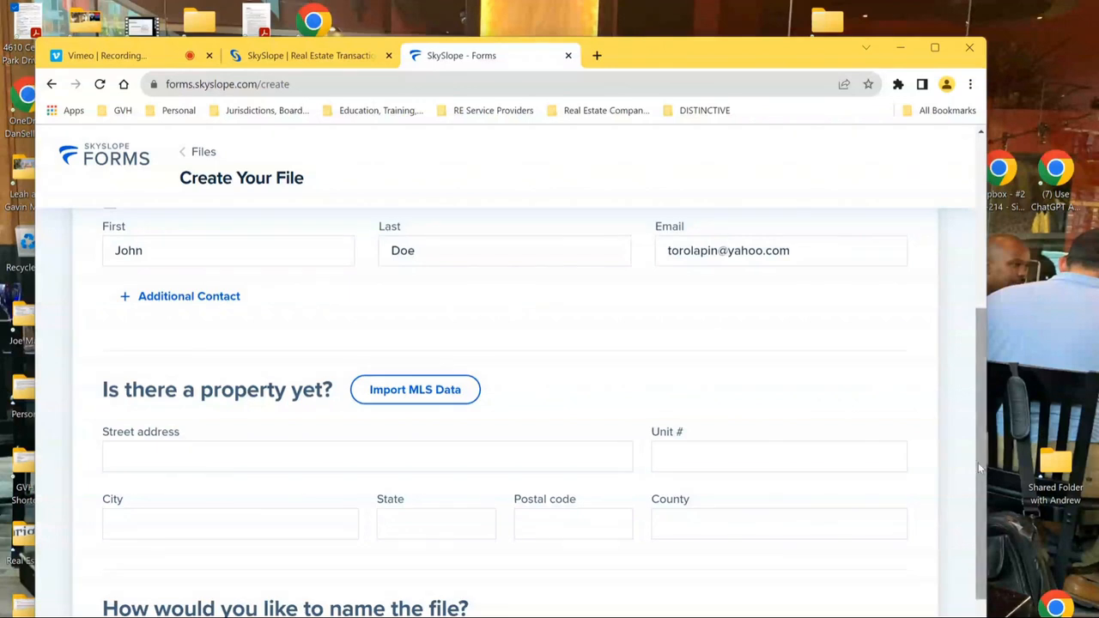
# - Choose the property-address file name and auto-fill the address from the '123 m' suggestion
pyautogui.moveTo(983, 434); pyautogui.dragTo(987, 510)
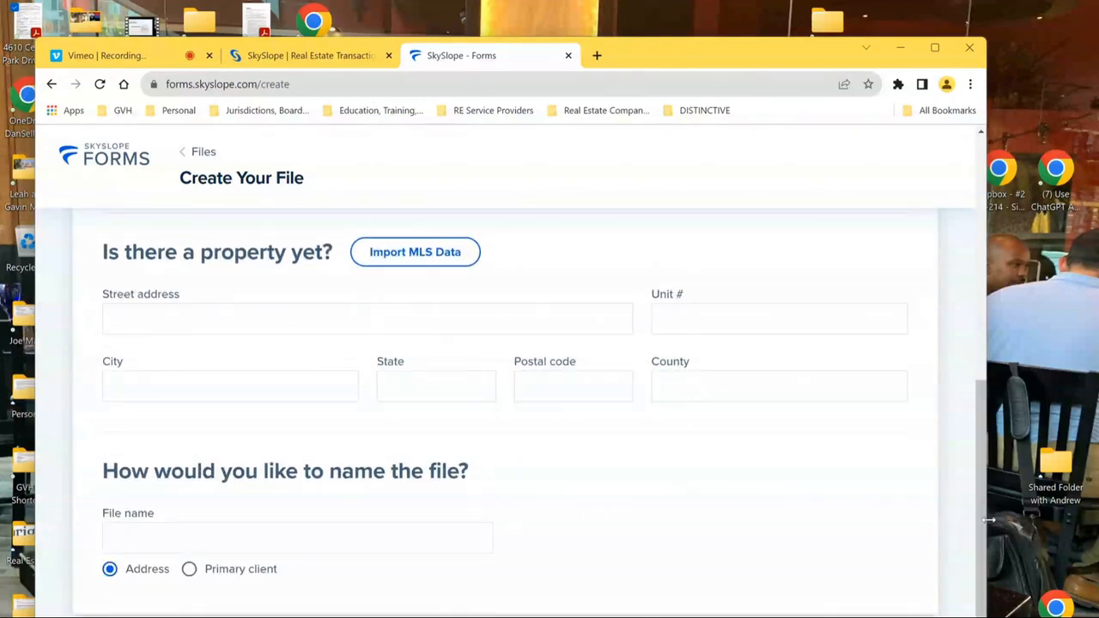
pyautogui.click(132, 543)
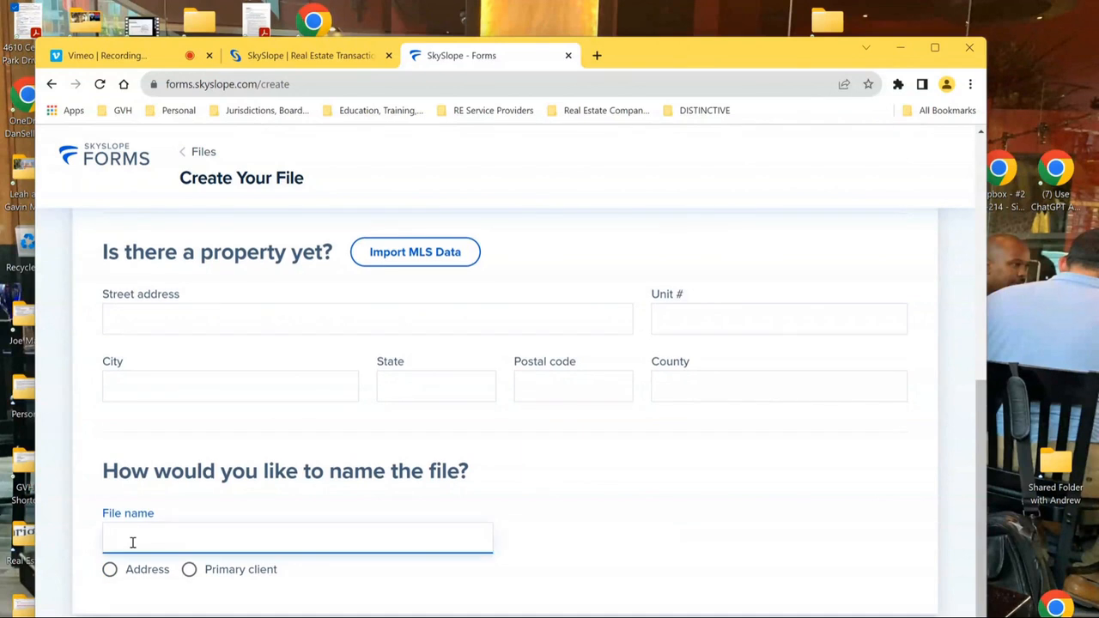
pyautogui.click(110, 572)
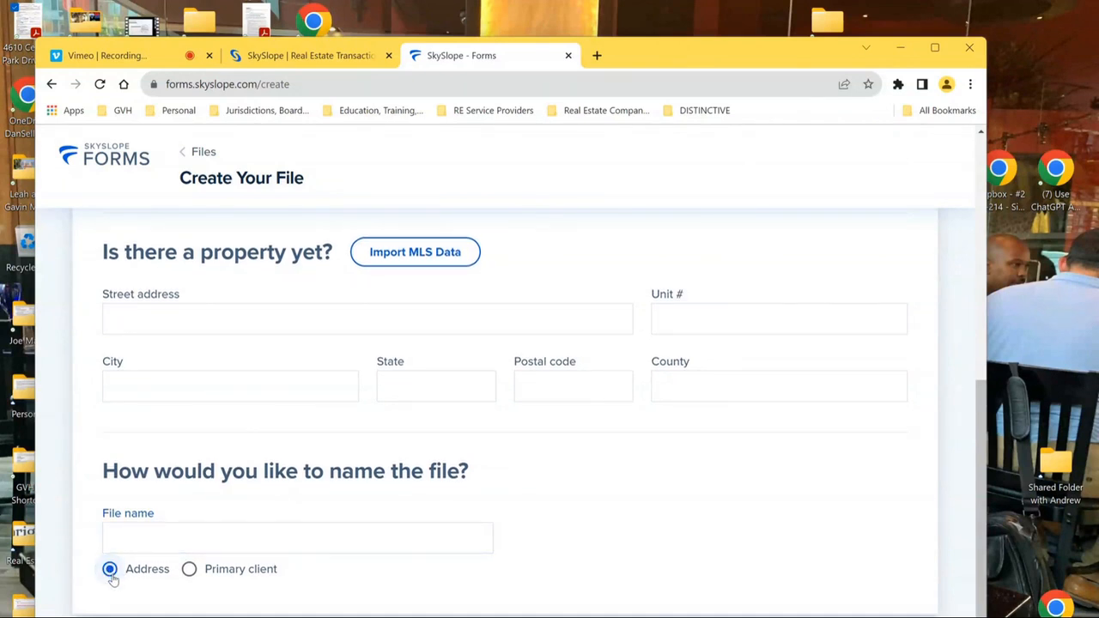
pyautogui.click(132, 321)
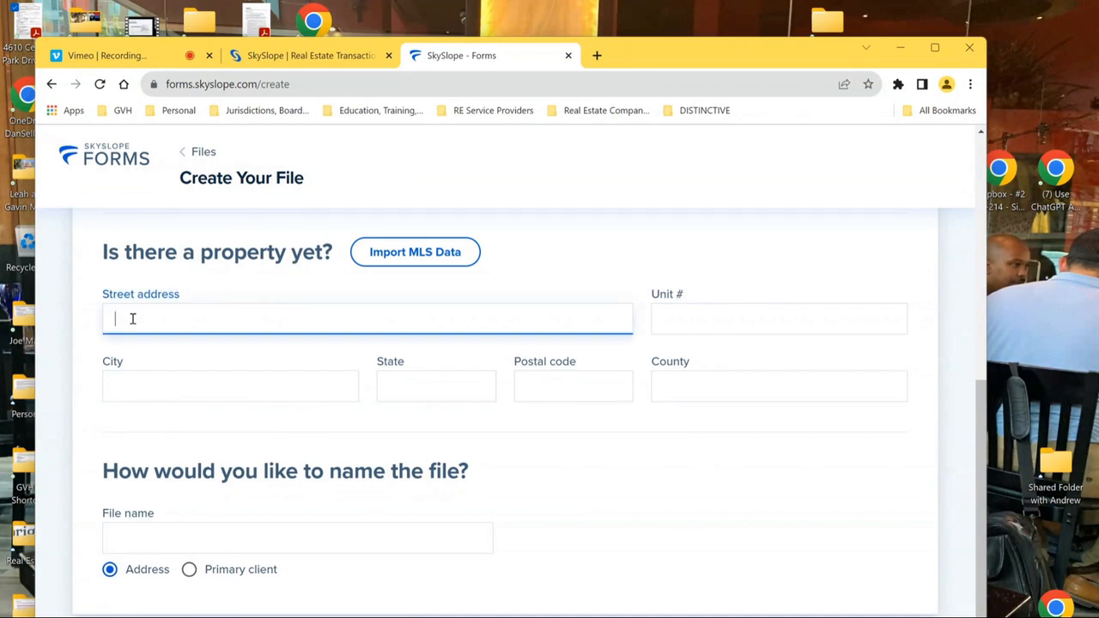
pyautogui.write('123 m')
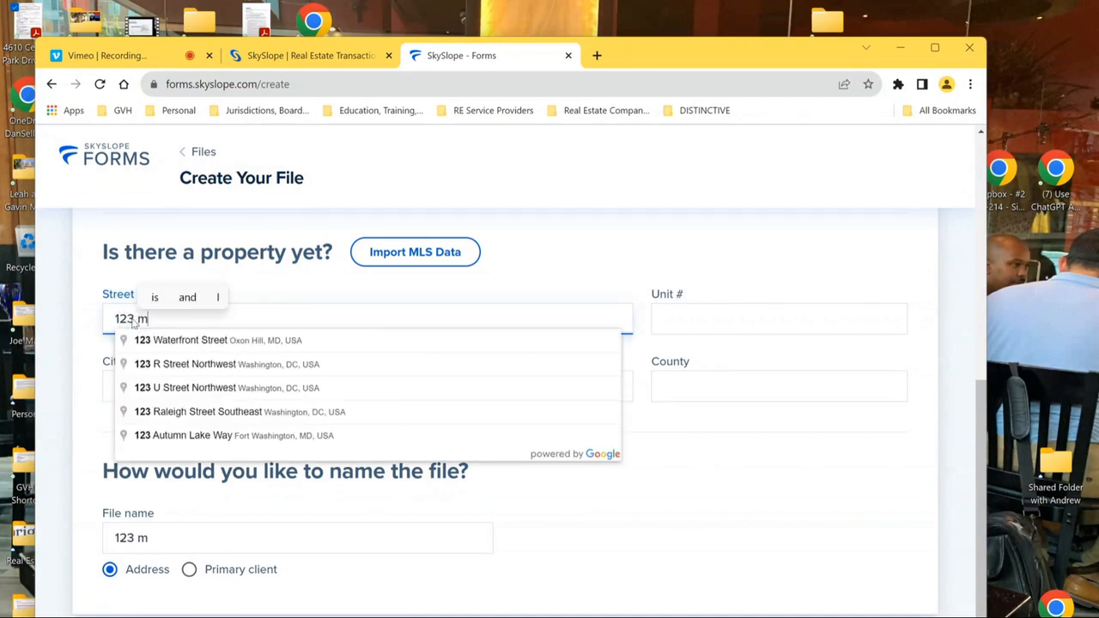
pyautogui.click(220, 342)
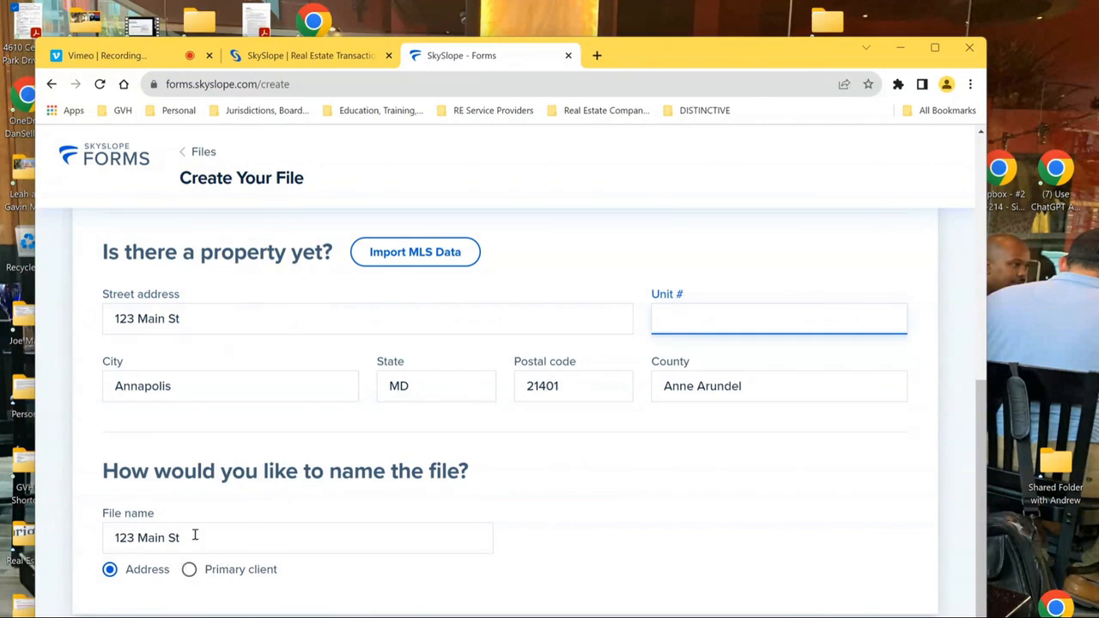
# - Set the file name to the primary client's name after briefly editing it by hand
pyautogui.click(188, 576)
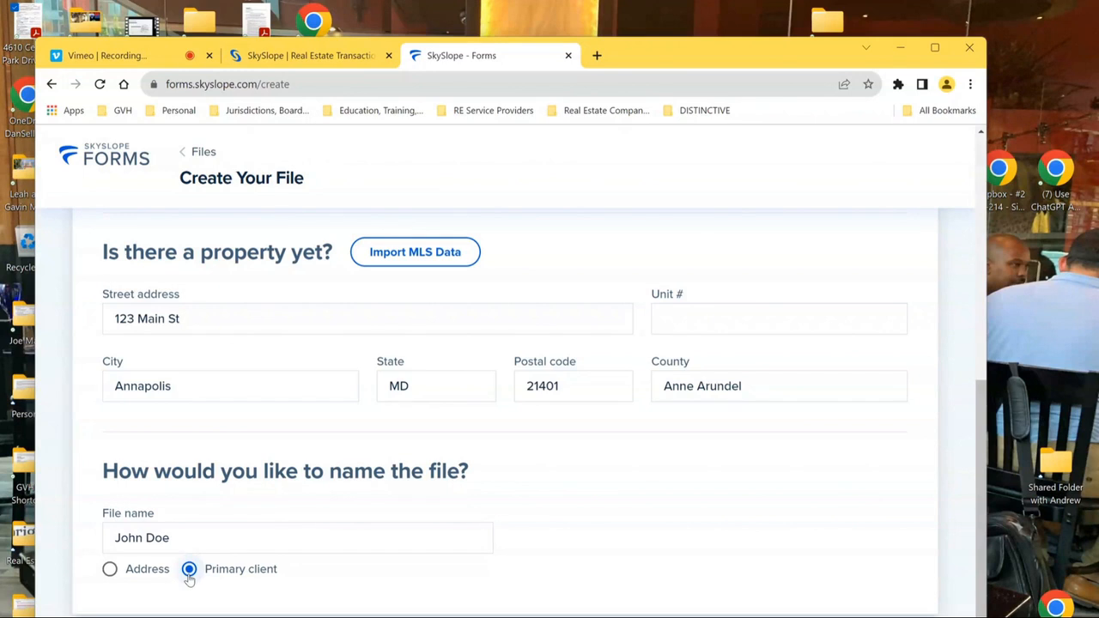
pyautogui.click(201, 543)
pyautogui.press('BackSpace')
pyautogui.press('BackSpace')
pyautogui.press('BackSpace')
pyautogui.press('BackSpace')
pyautogui.press('BackSpace')
pyautogui.press('BackSpace')
pyautogui.press('BackSpace')
pyautogui.press('BackSpace')
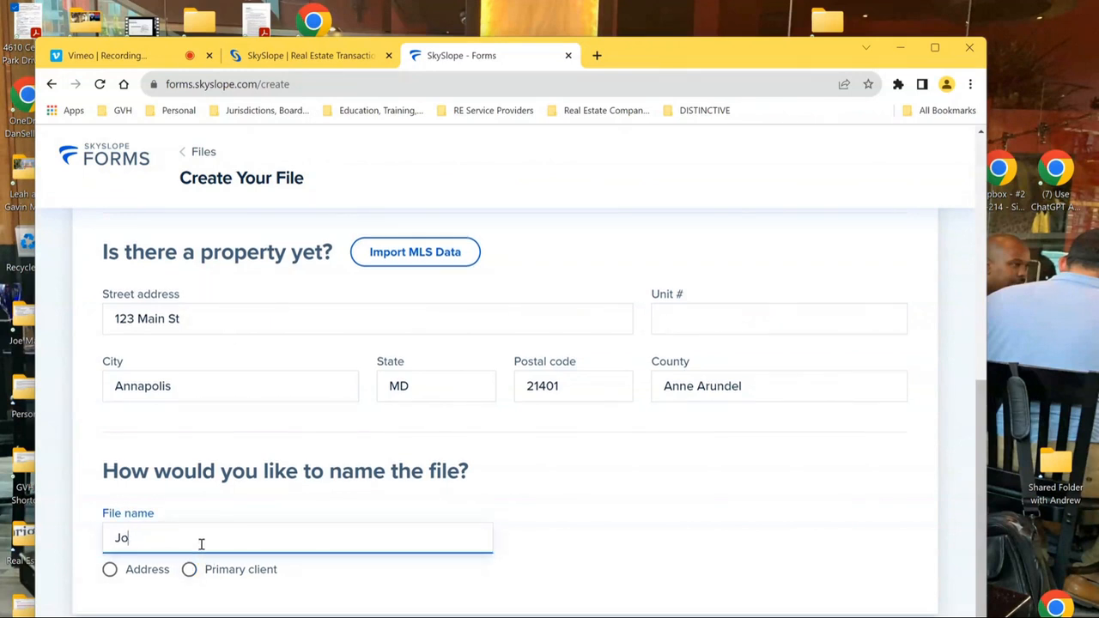
pyautogui.write('slkfaepifqpcnaskc;:sk')
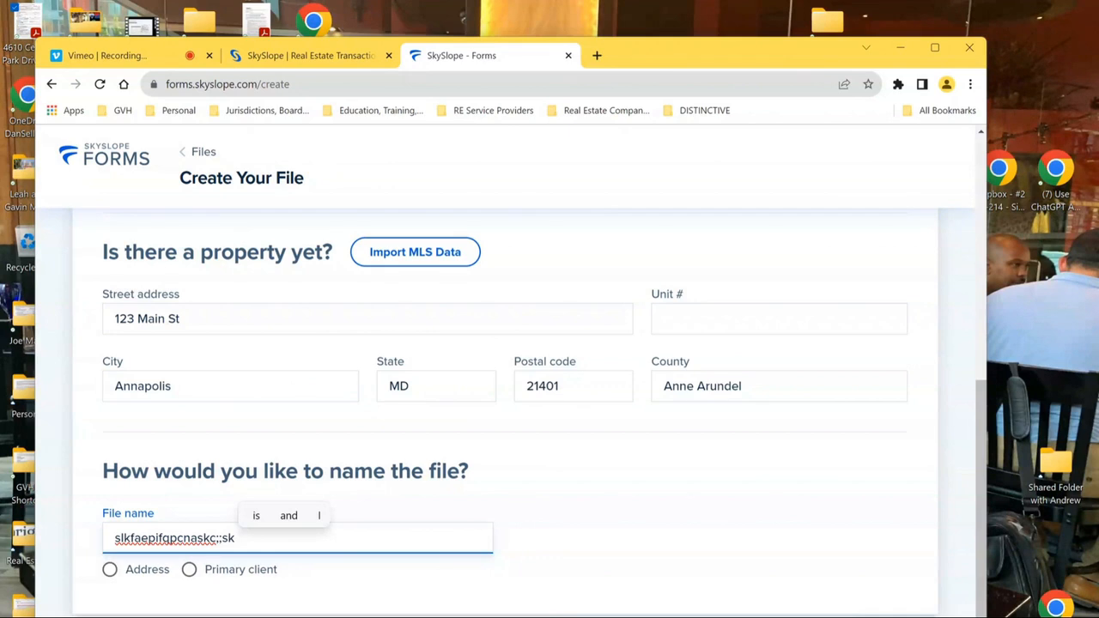
pyautogui.press('BackSpace')
pyautogui.press('BackSpace')
pyautogui.press('BackSpace')
pyautogui.press('BackSpace')
pyautogui.press('BackSpace')
pyautogui.press('BackSpace')
pyautogui.press('BackSpace')
pyautogui.press('BackSpace')
pyautogui.press('BackSpace')
pyautogui.press('BackSpace')
pyautogui.press('BackSpace')
pyautogui.press('BackSpace')
pyautogui.press('BackSpace')
pyautogui.press('BackSpace')
pyautogui.press('BackSpace')
pyautogui.press('BackSpace')
pyautogui.press('BackSpace')
pyautogui.press('BackSpace')
pyautogui.press('BackSpace')
pyautogui.press('BackSpace')
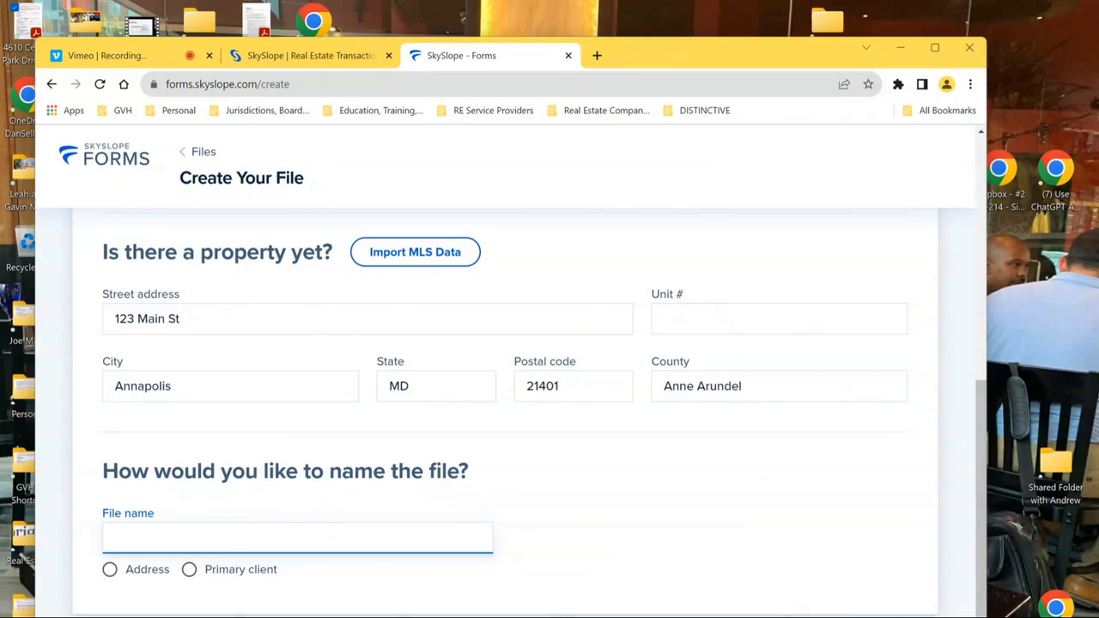
pyautogui.click(189, 569)
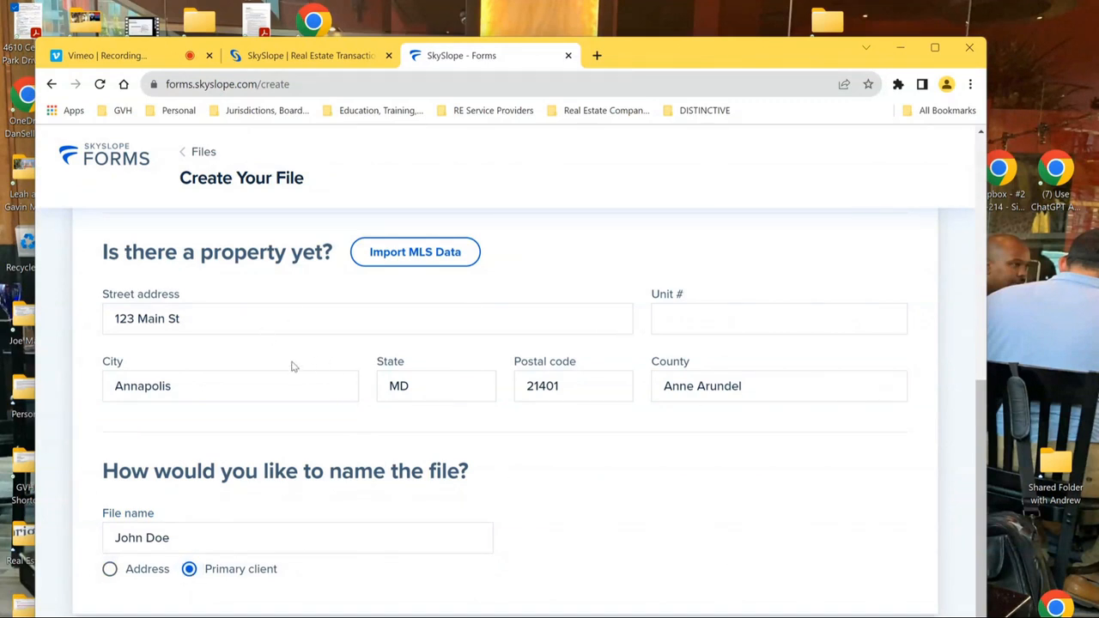
# - Clear the street, county, postal code, state and city fields, then create the file
pyautogui.click(228, 319)
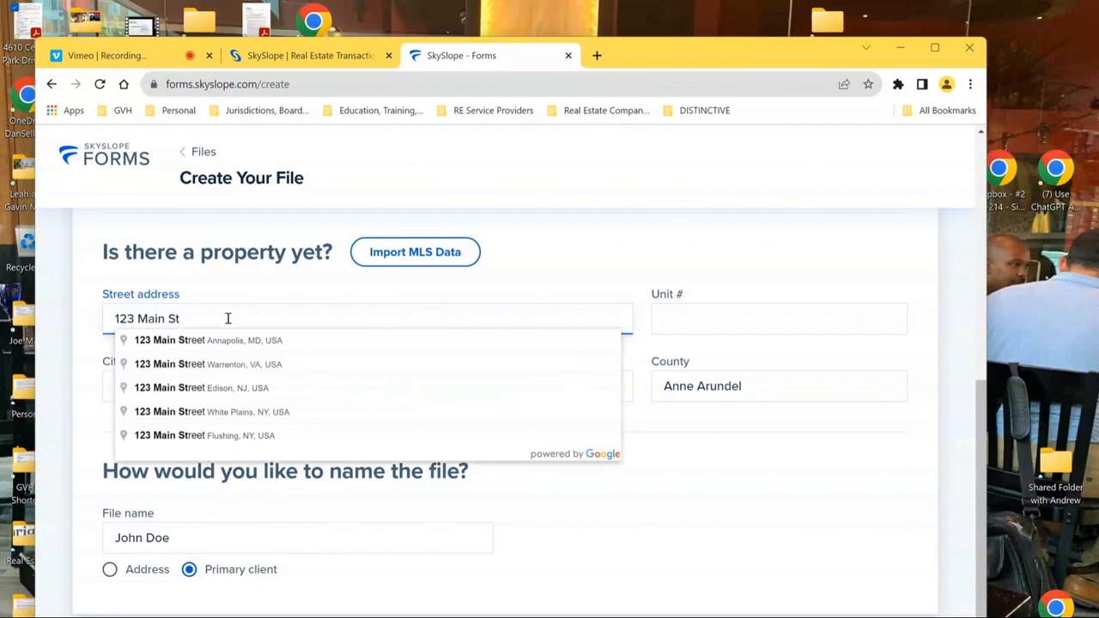
pyautogui.press('BackSpace')
pyautogui.press('BackSpace')
pyautogui.press('BackSpace')
pyautogui.press('BackSpace')
pyautogui.press('BackSpace')
pyautogui.press('BackSpace')
pyautogui.press('BackSpace')
pyautogui.press('BackSpace')
pyautogui.press('BackSpace')
pyautogui.press('BackSpace')
pyautogui.press('BackSpace')
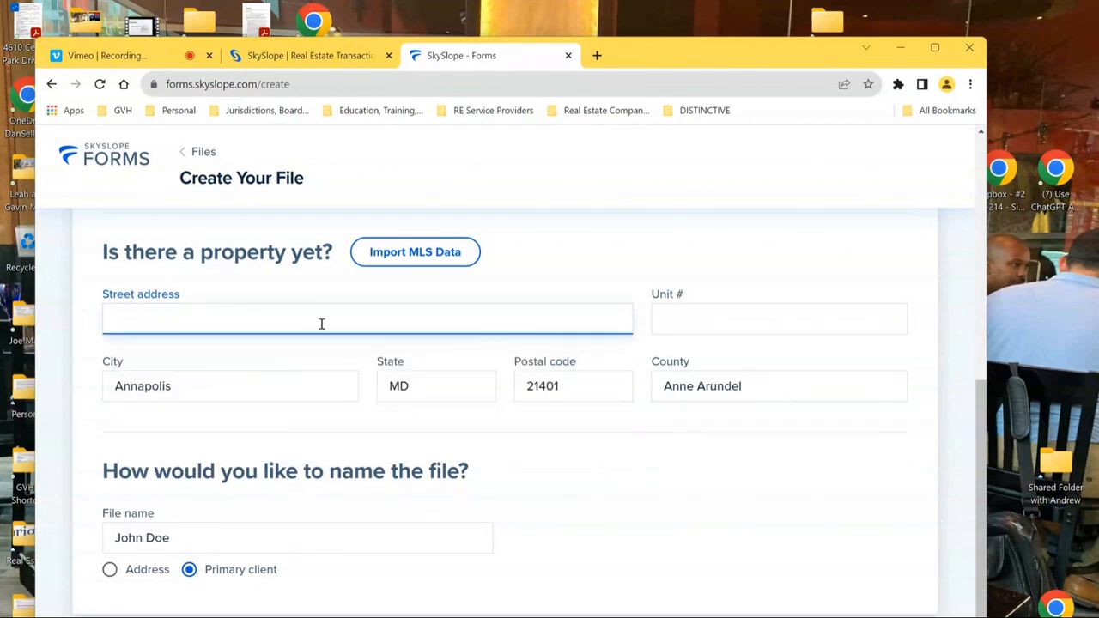
pyautogui.click(778, 393)
pyautogui.press('BackSpace')
pyautogui.press('BackSpace')
pyautogui.press('BackSpace')
pyautogui.press('BackSpace')
pyautogui.press('BackSpace')
pyautogui.press('BackSpace')
pyautogui.press('BackSpace')
pyautogui.press('BackSpace')
pyautogui.press('BackSpace')
pyautogui.press('BackSpace')
pyautogui.press('BackSpace')
pyautogui.press('BackSpace')
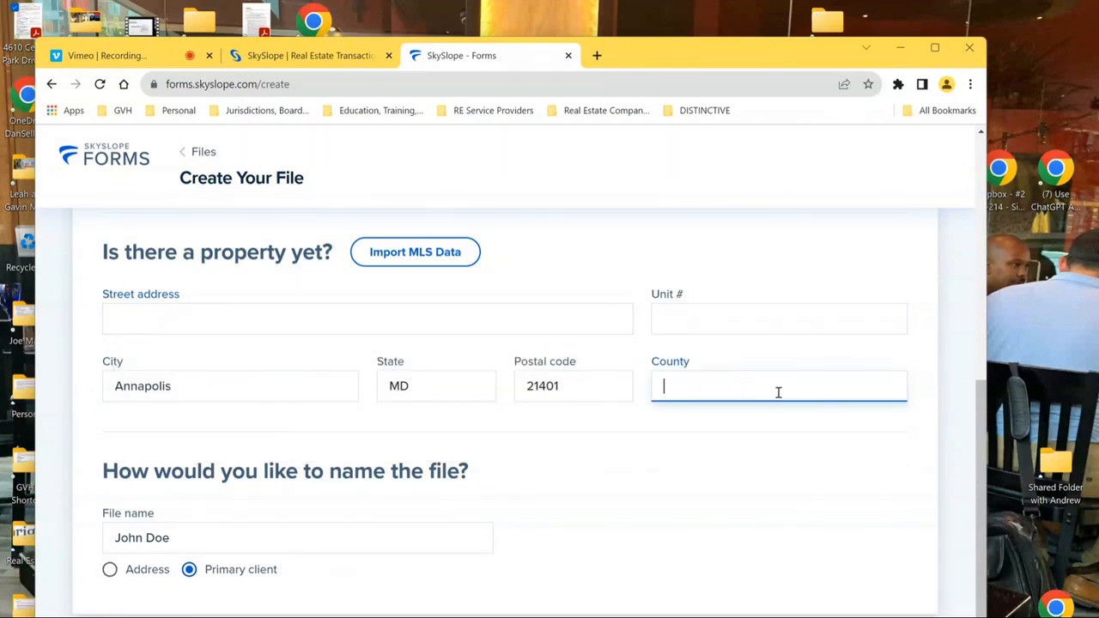
pyautogui.click(572, 389)
pyautogui.press('BackSpace')
pyautogui.press('BackSpace')
pyautogui.press('BackSpace')
pyautogui.press('BackSpace')
pyautogui.press('BackSpace')
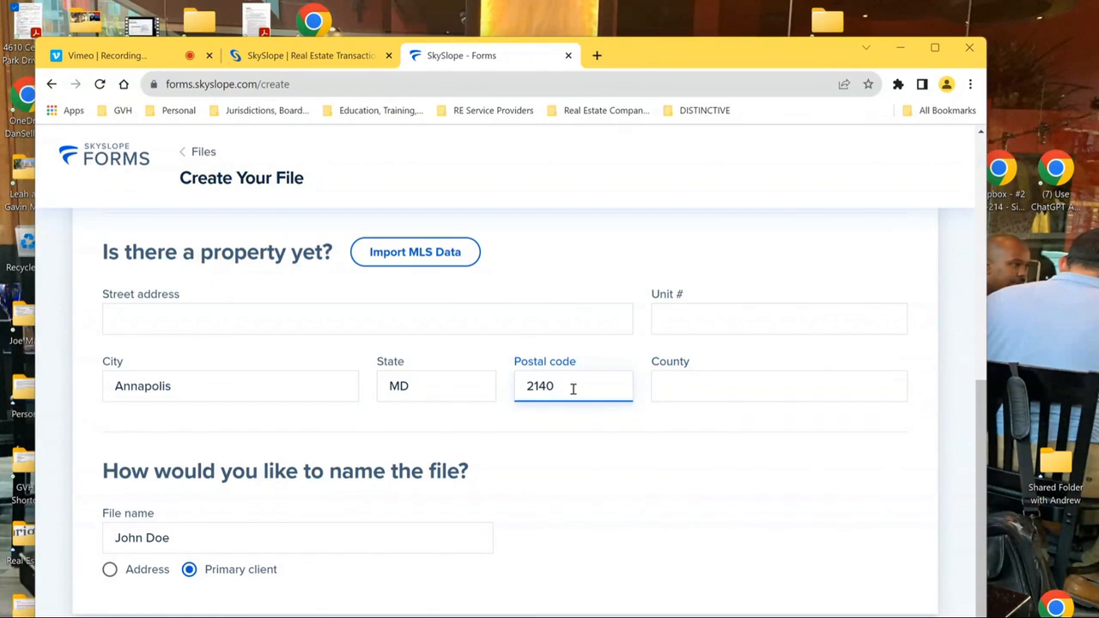
pyautogui.click(463, 391)
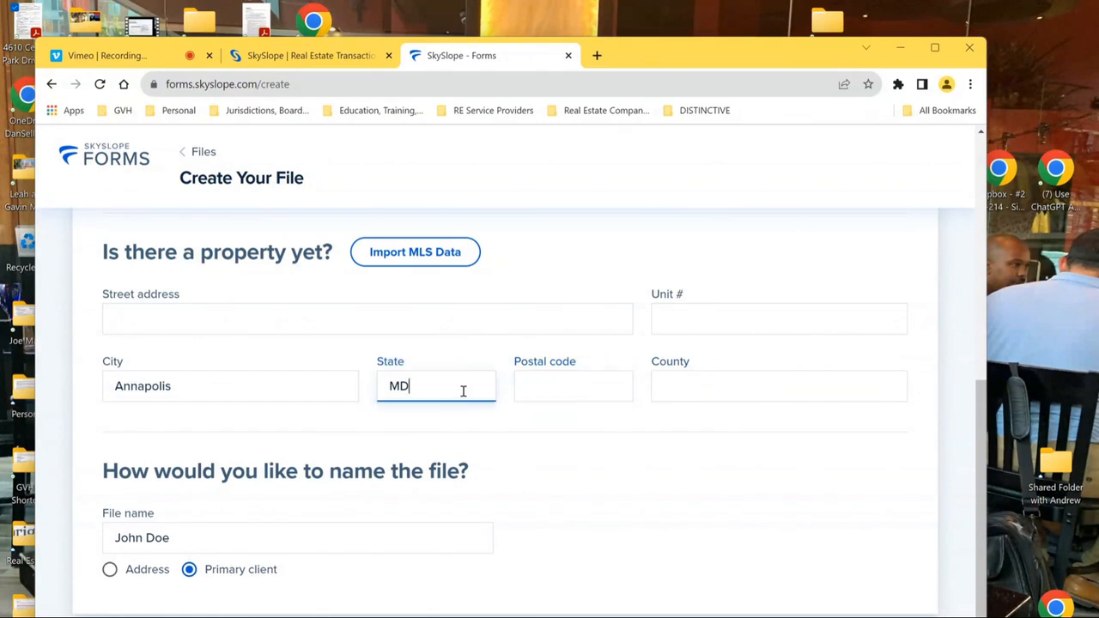
pyautogui.press('BackSpace')
pyautogui.press('BackSpace')
pyautogui.click(291, 385)
pyautogui.press('BackSpace')
pyautogui.press('BackSpace')
pyautogui.press('BackSpace')
pyautogui.press('BackSpace')
pyautogui.press('BackSpace')
pyautogui.press('BackSpace')
pyautogui.press('BackSpace')
pyautogui.press('BackSpace')
pyautogui.press('BackSpace')
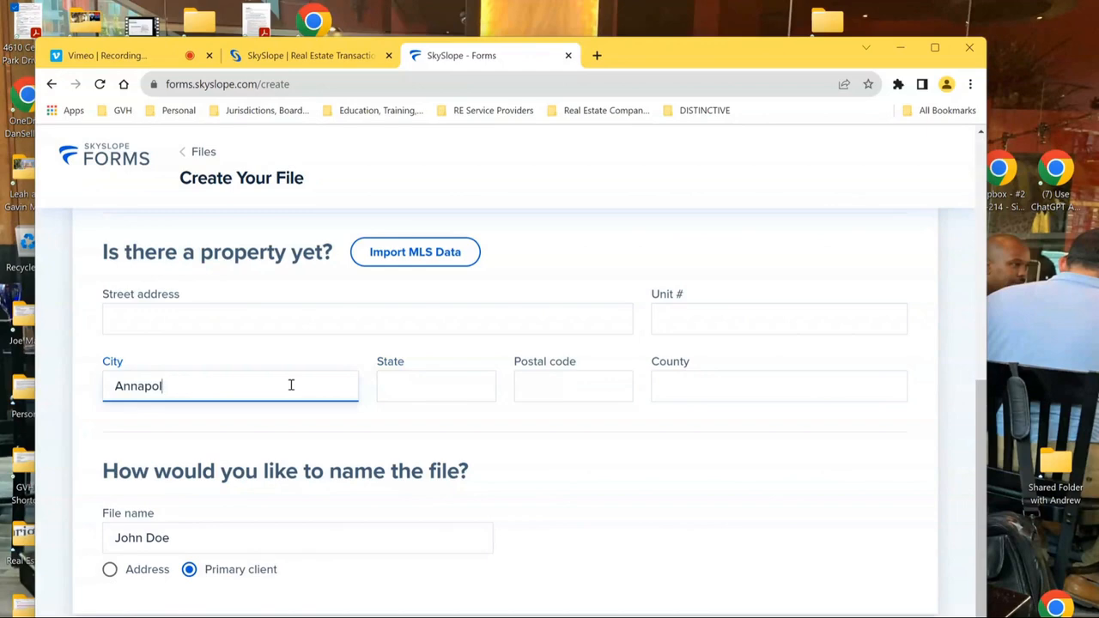
pyautogui.click(765, 617)
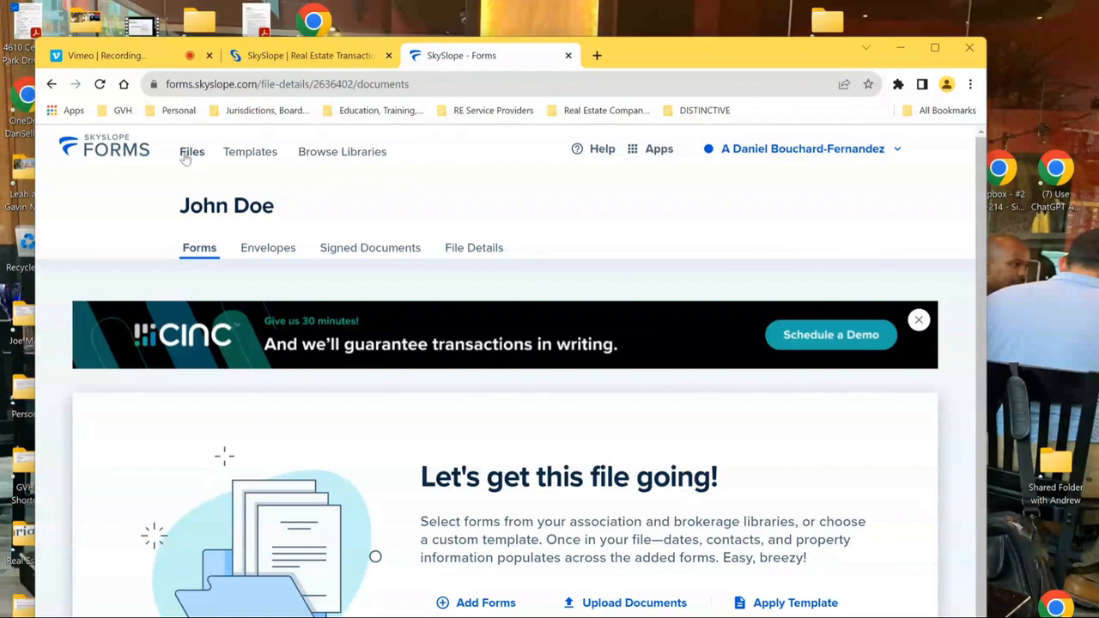
# - Go via Browse Libraries back to the All Files list showing John Doe and Jane Doe
pyautogui.click(348, 159)
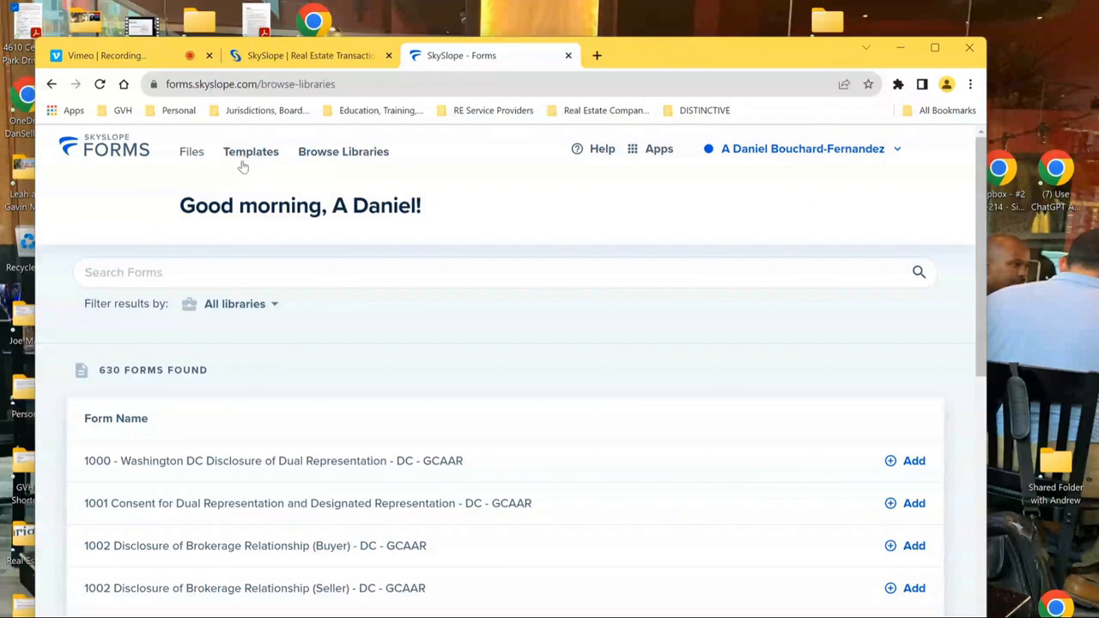
pyautogui.click(188, 159)
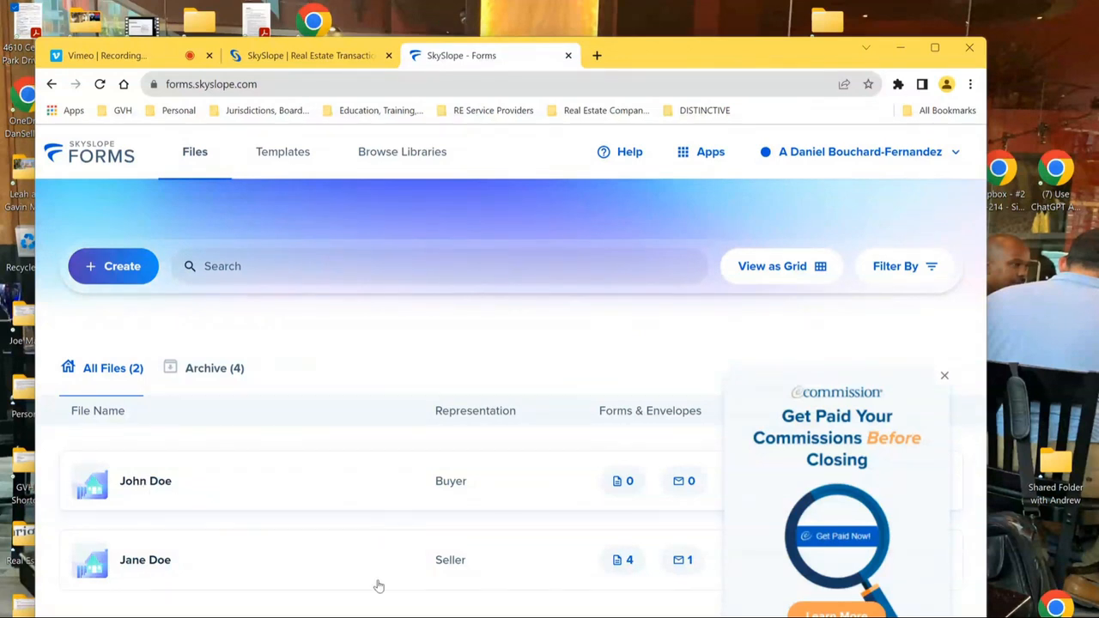
# - Close the eCommission popup, then glance at the Help menu and close it
pyautogui.click(945, 376)
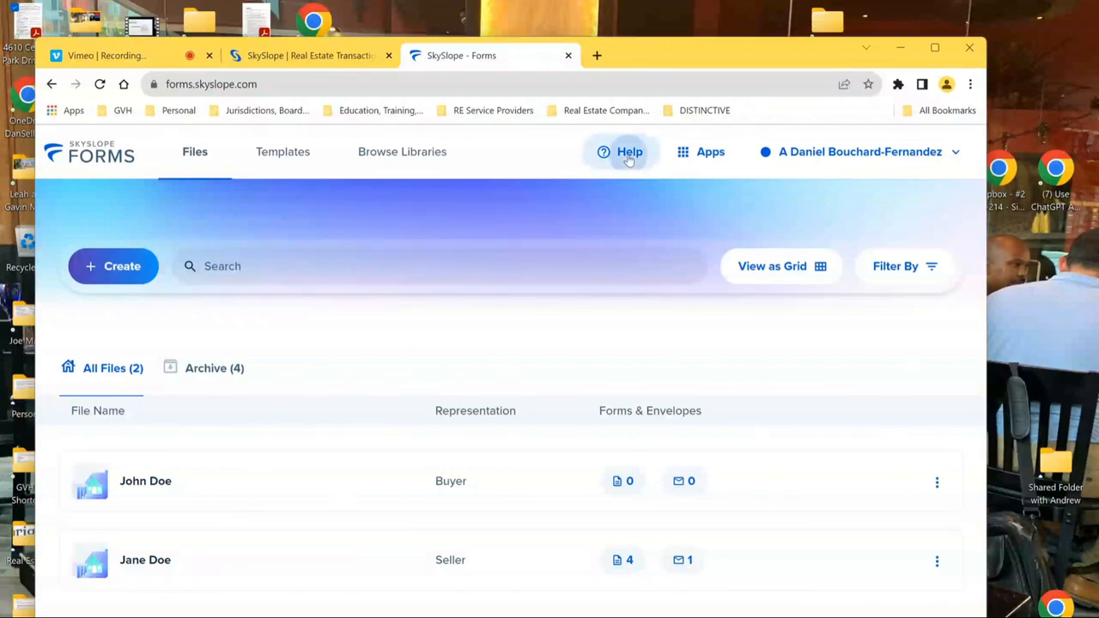
pyautogui.click(630, 160)
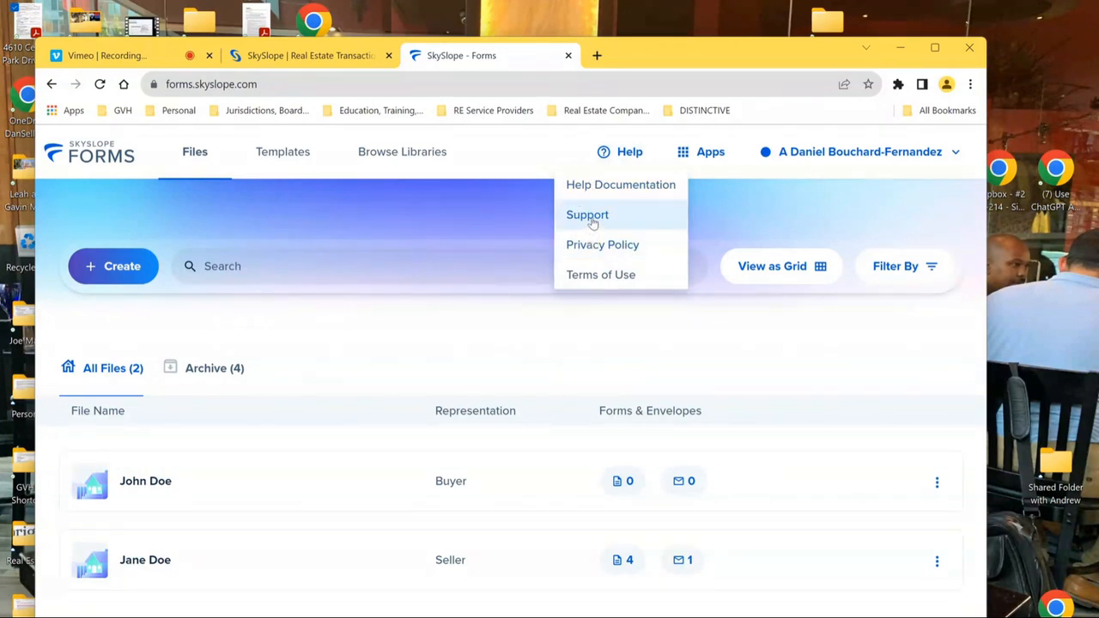
pyautogui.click(762, 199)
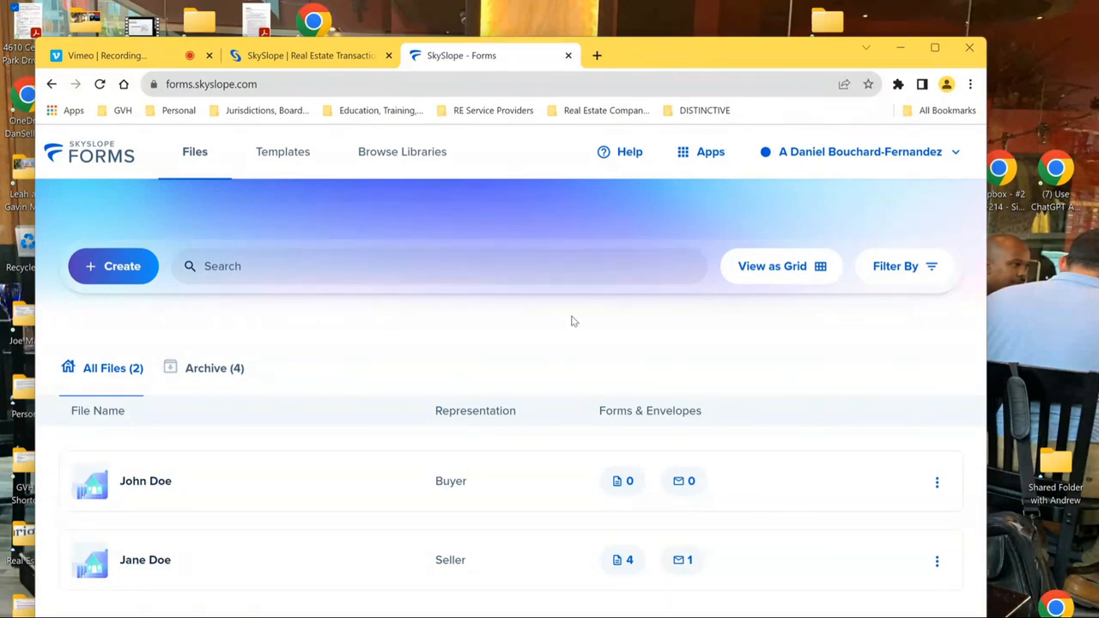
# - Switch the files to grid view and peek into Jane Doe's file before going back
pyautogui.click(822, 279)
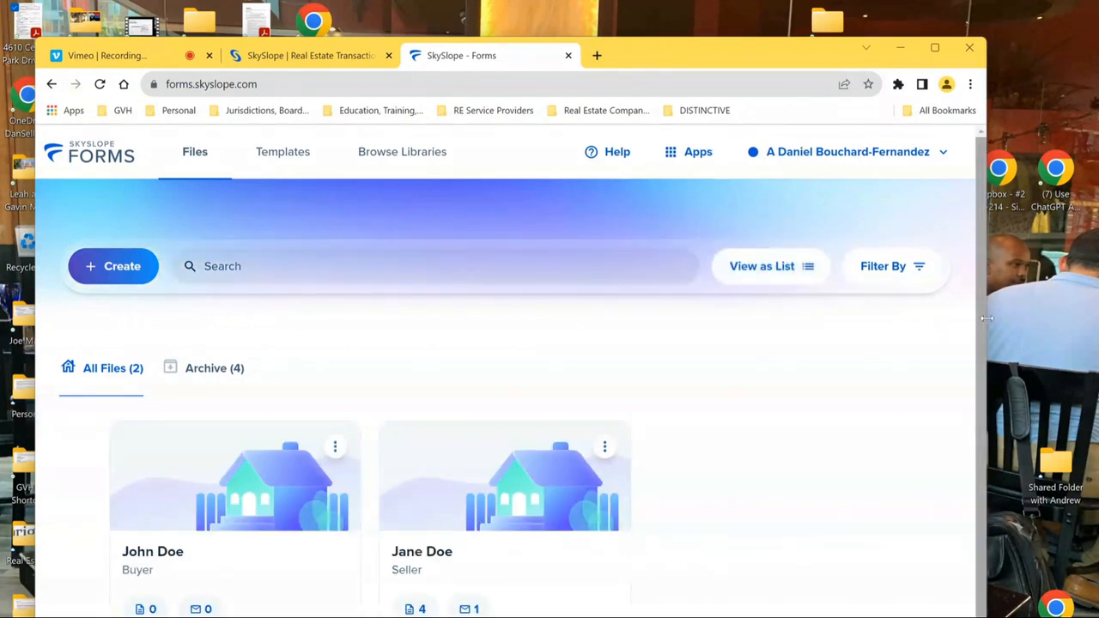
pyautogui.scroll(-1, 445, 463)
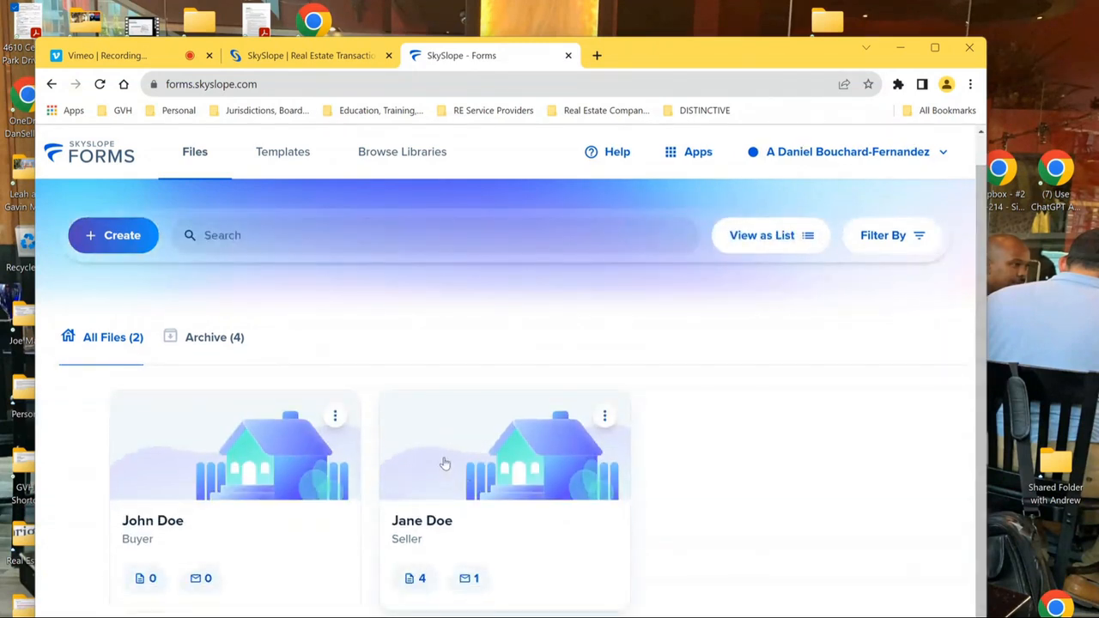
pyautogui.click(470, 455)
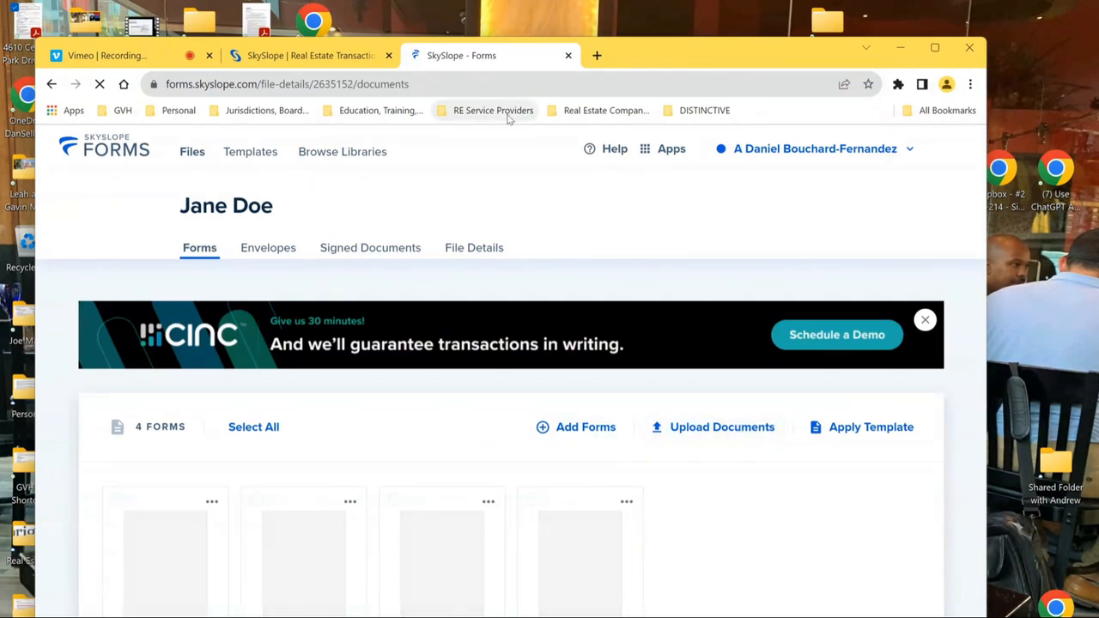
pyautogui.click(51, 84)
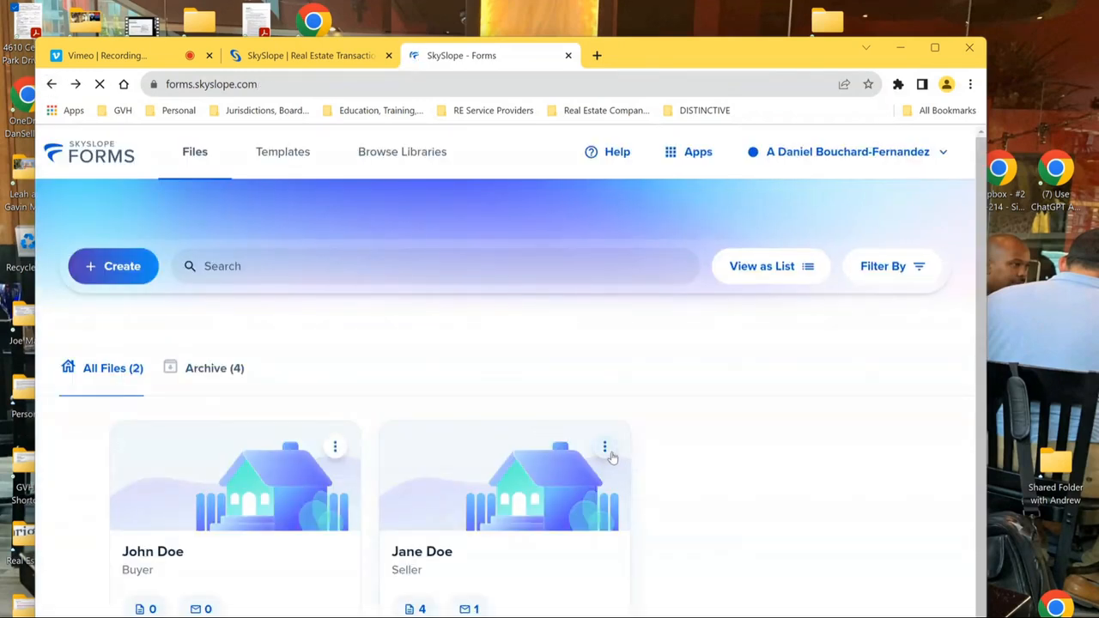
# - Check Jane Doe's card options, return to list view, and open the John Doe file
pyautogui.click(605, 448)
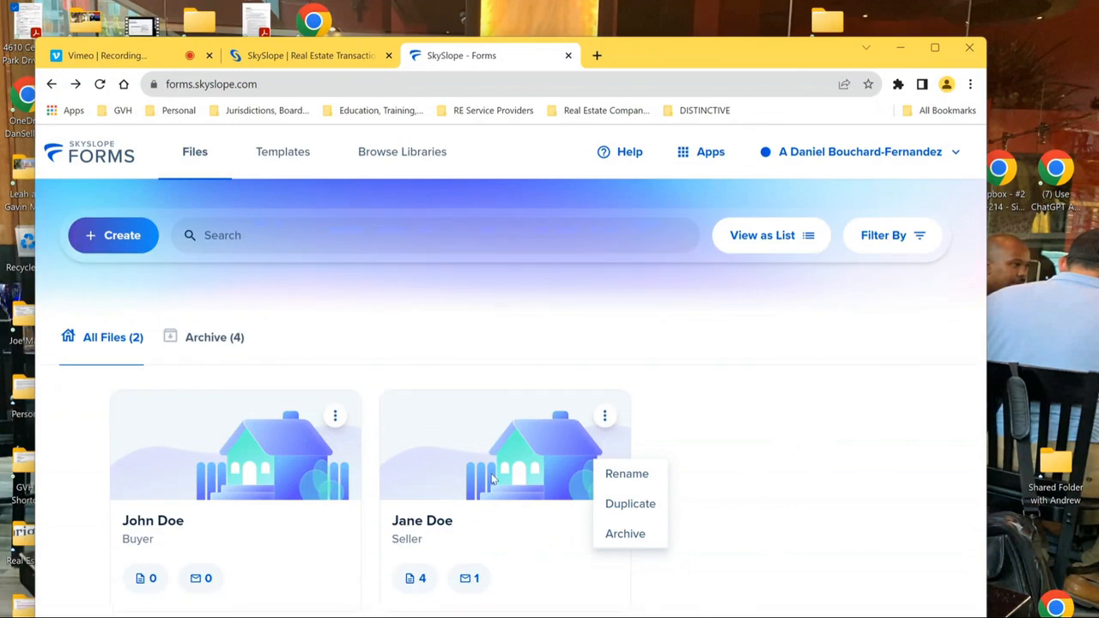
pyautogui.click(809, 233)
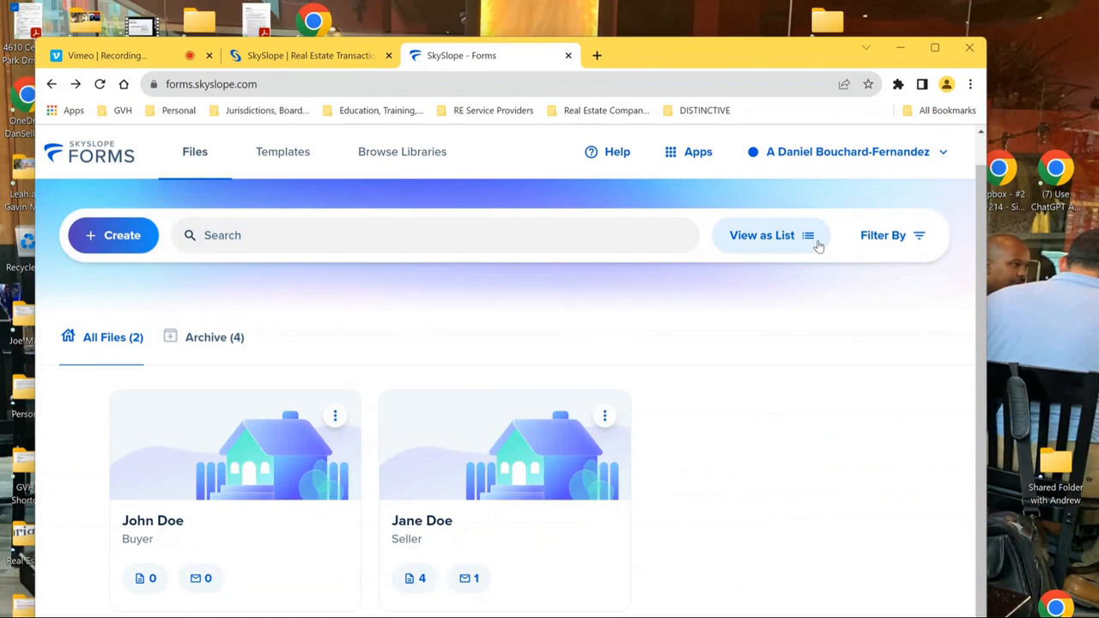
pyautogui.click(818, 246)
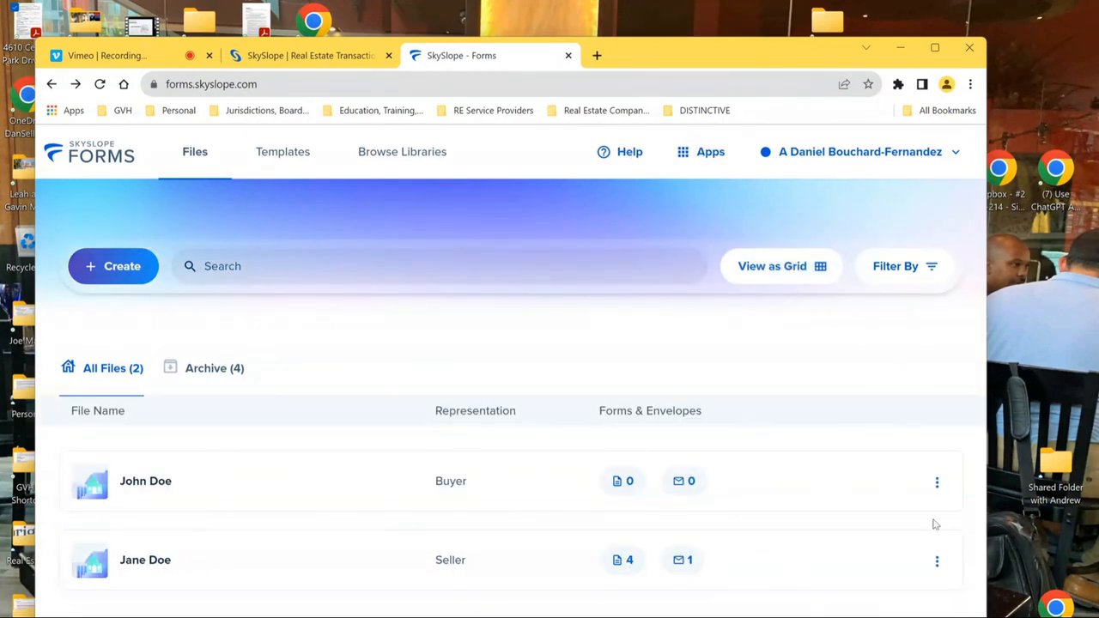
pyautogui.click(194, 489)
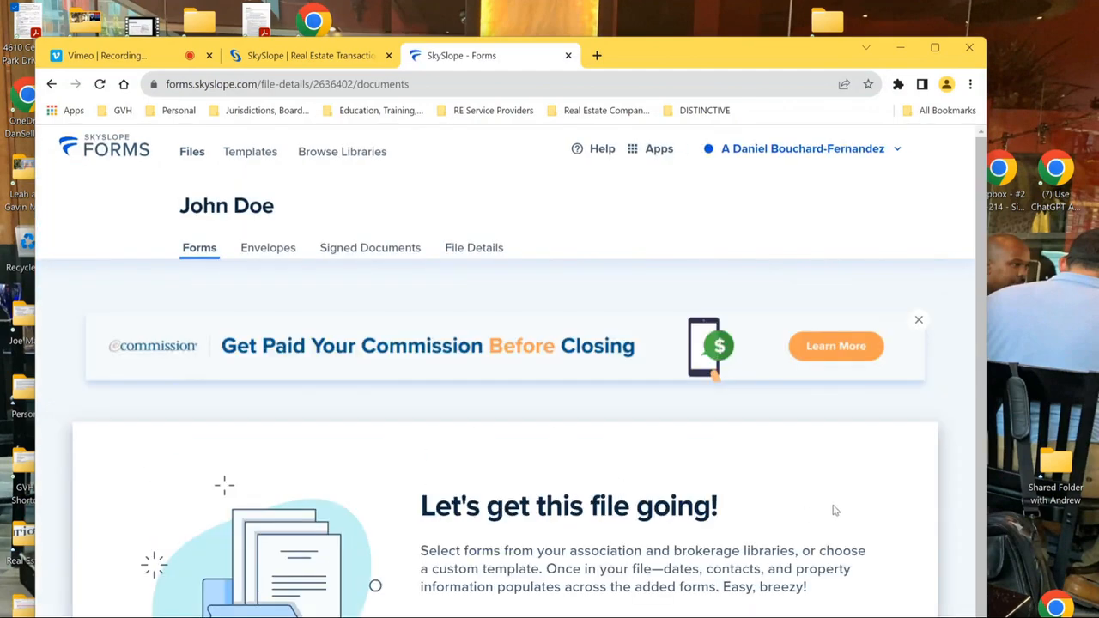
# - Dismiss the commission banner and review File Details, leaving acceptance and closing dates empty
pyautogui.click(919, 323)
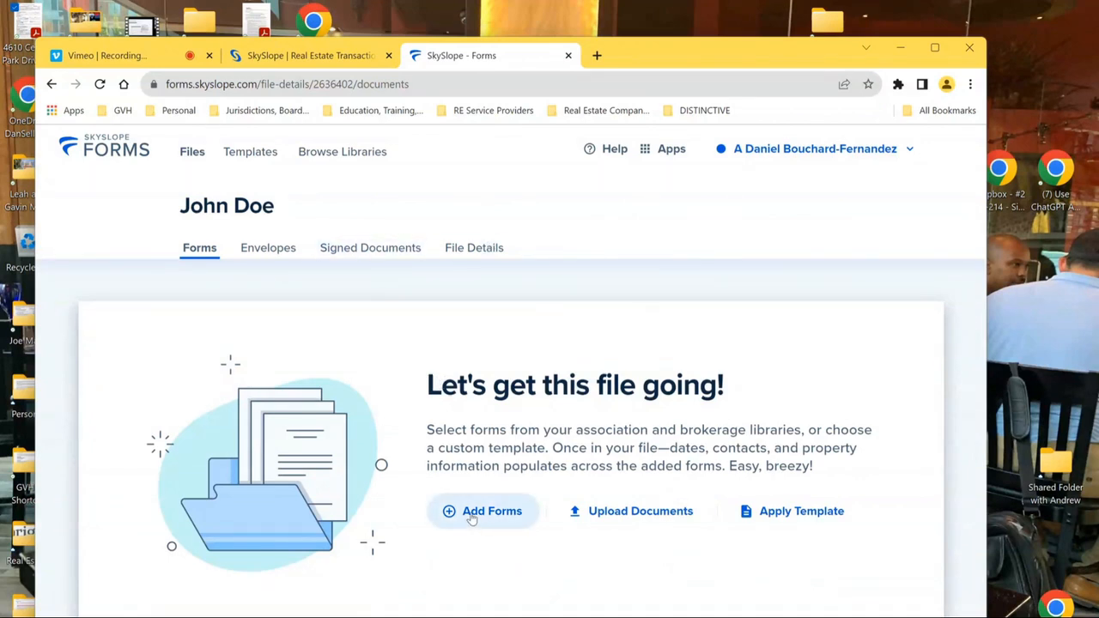
pyautogui.click(474, 249)
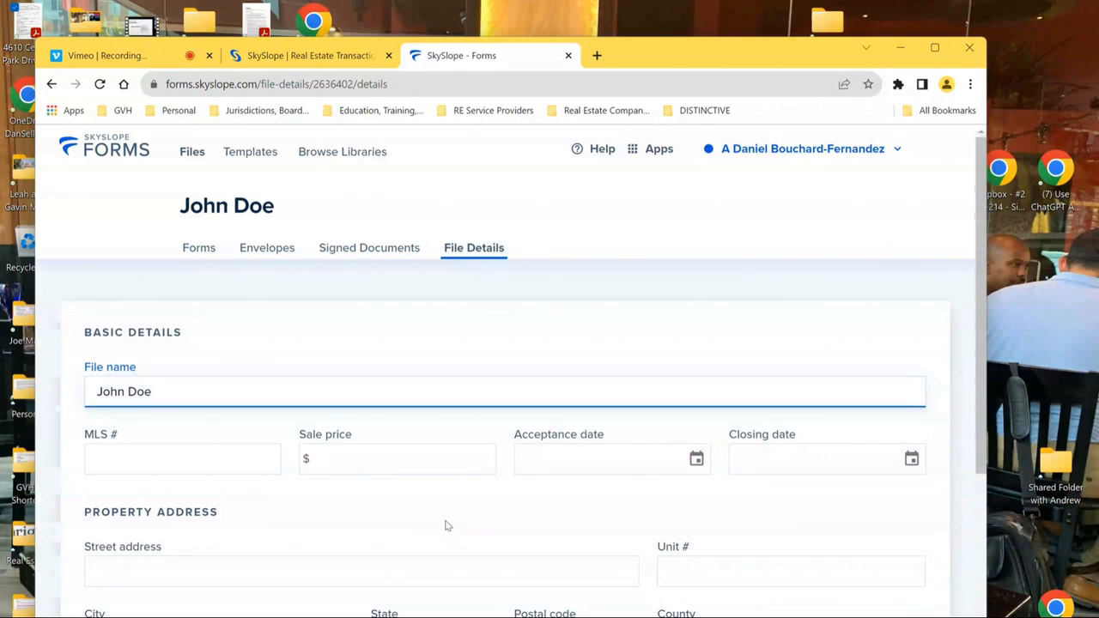
pyautogui.click(494, 351)
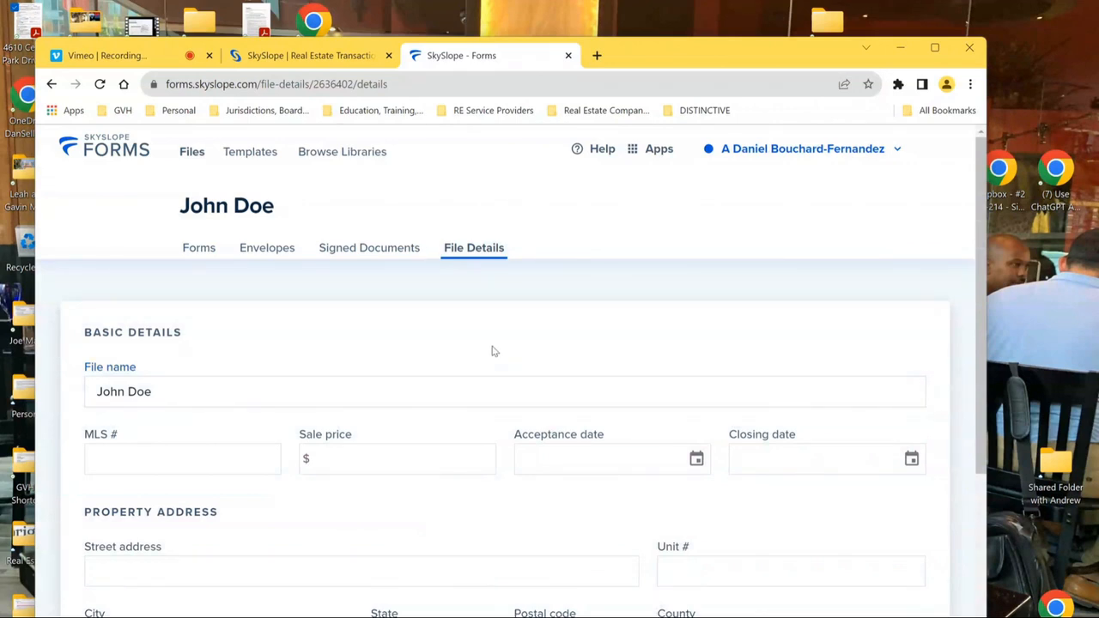
pyautogui.scroll(-2, 494, 350)
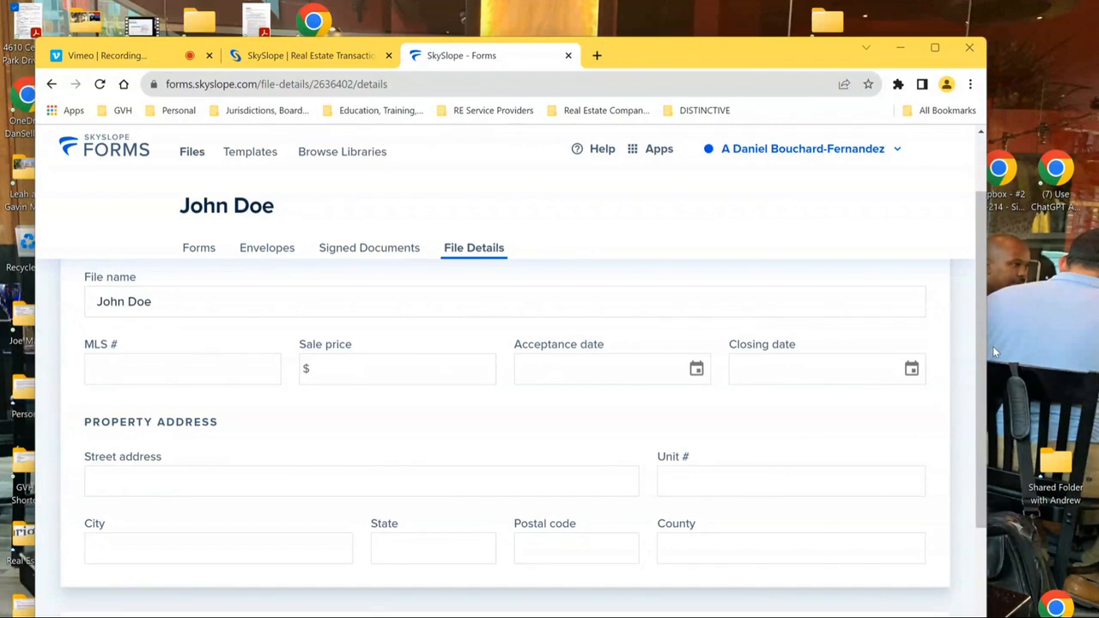
pyautogui.click(553, 369)
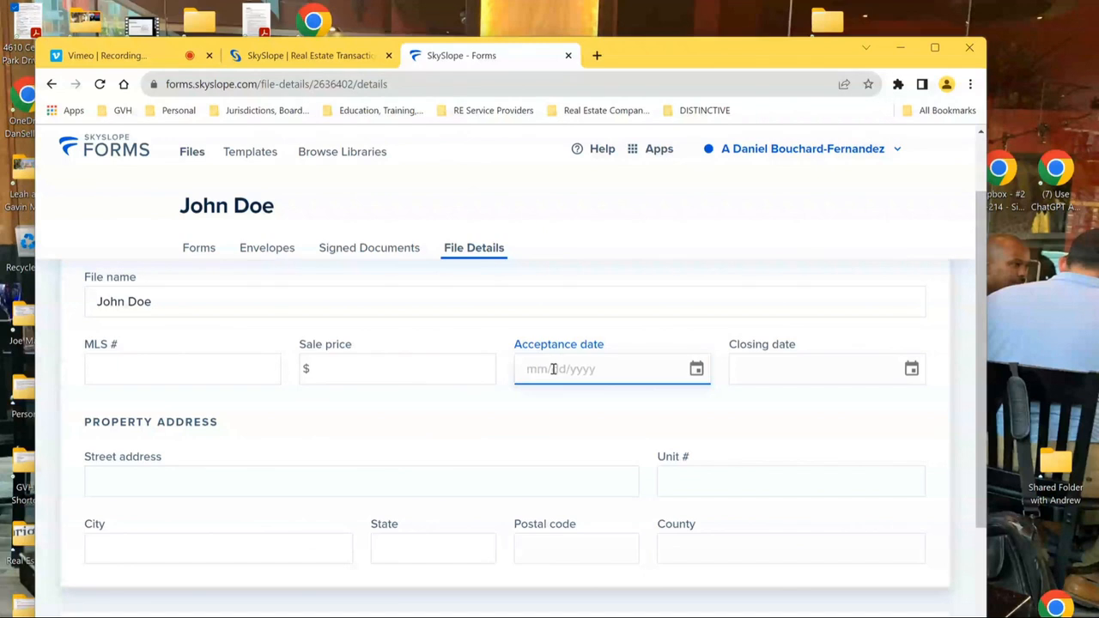
pyautogui.click(780, 368)
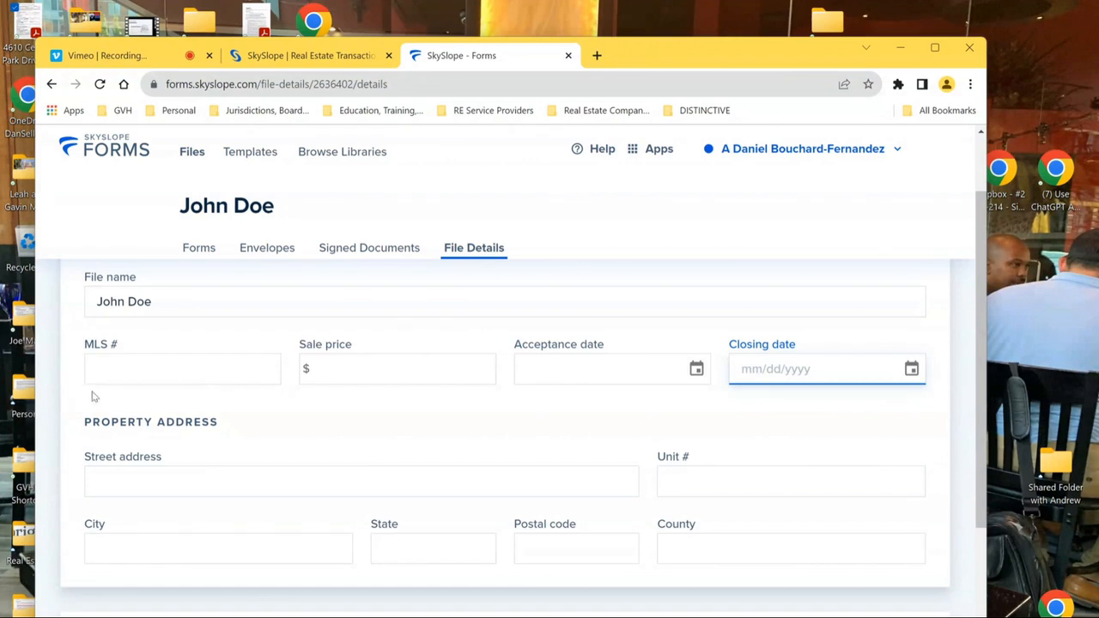
pyautogui.click(300, 422)
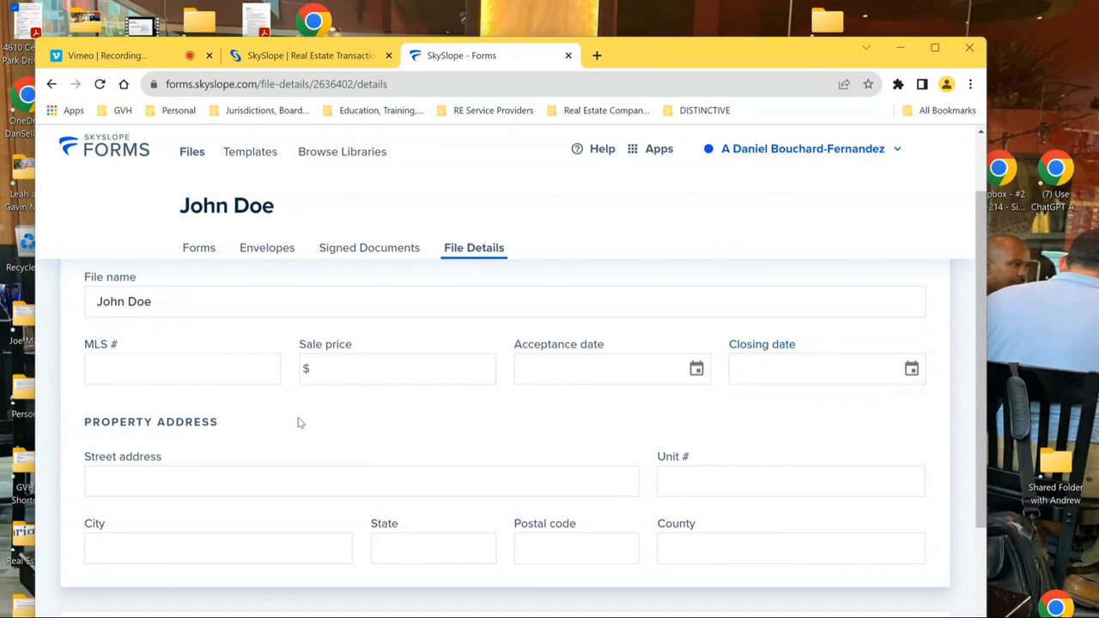
pyautogui.scroll(-3, 300, 423)
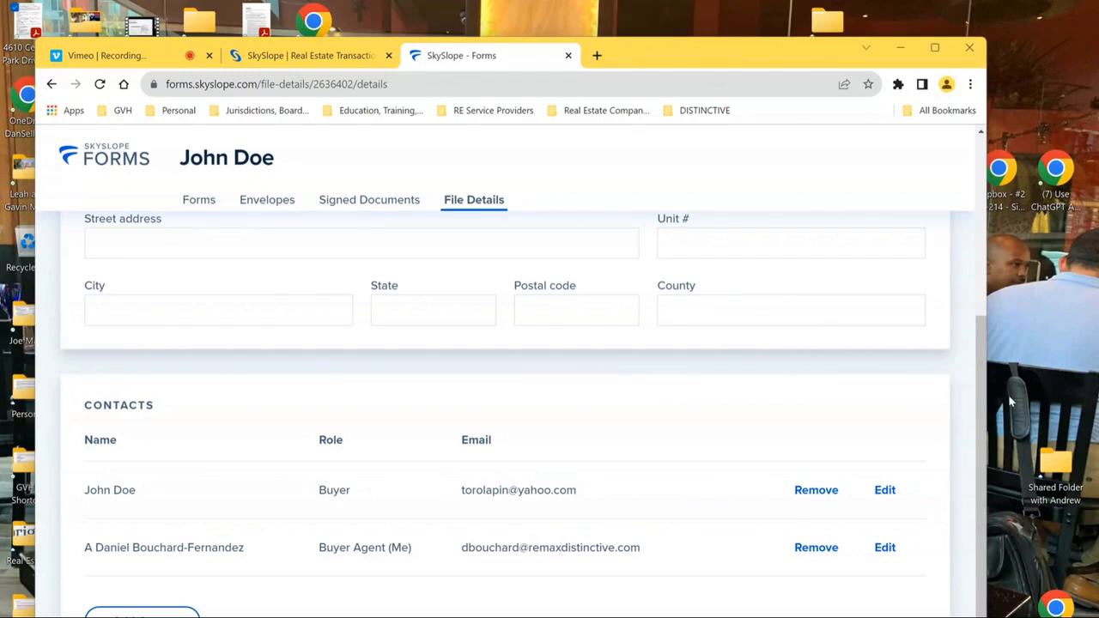
pyautogui.moveTo(986, 420); pyautogui.dragTo(966, 180)
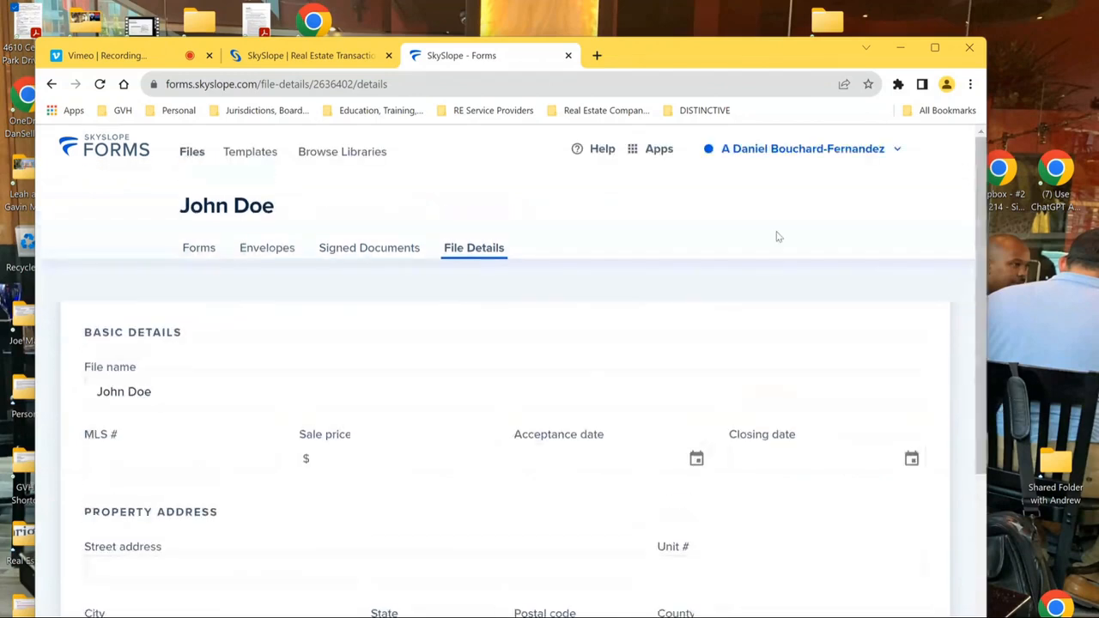
# - Check the empty Signed Documents and Envelopes tabs, then return to Forms
pyautogui.click(377, 248)
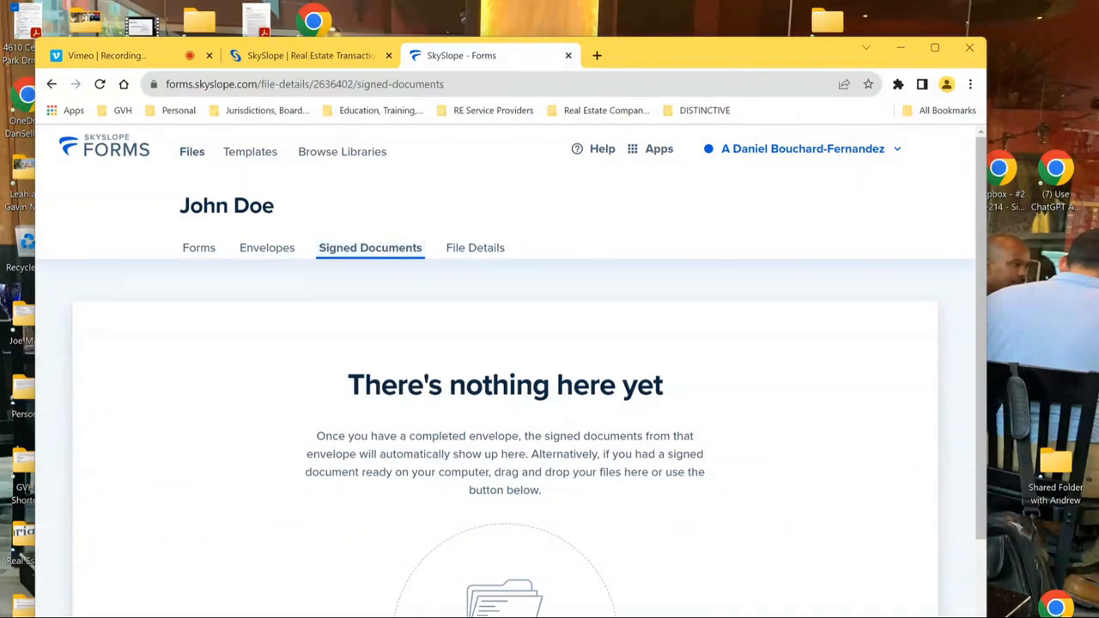
pyautogui.click(262, 249)
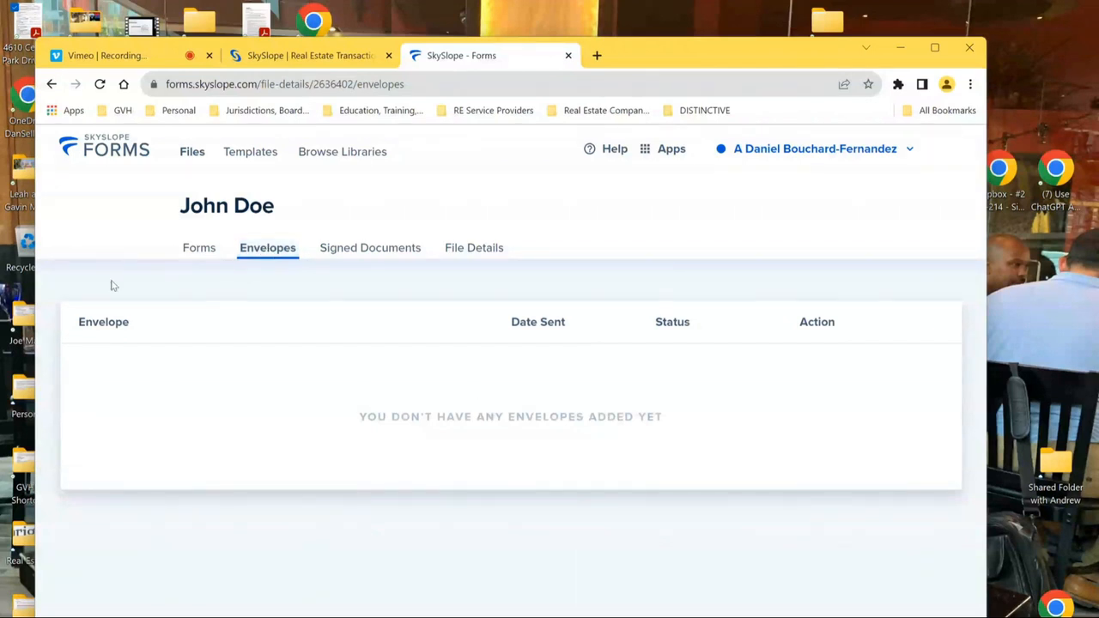
pyautogui.click(195, 249)
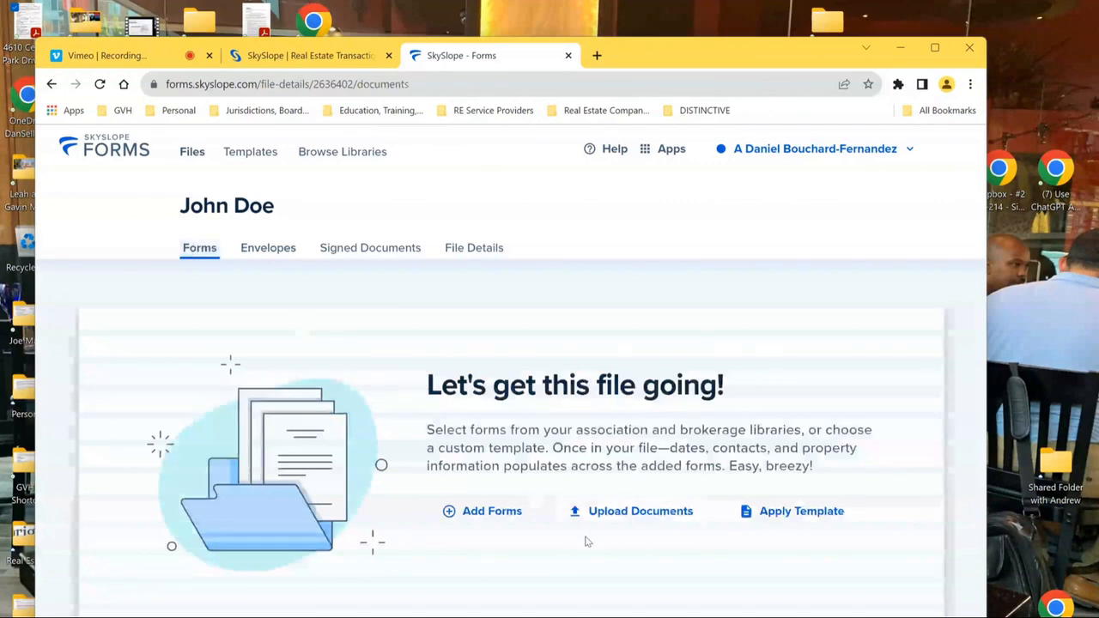
# - Open Add Forms for the John Doe file and scroll the 630-form library
pyautogui.click(487, 515)
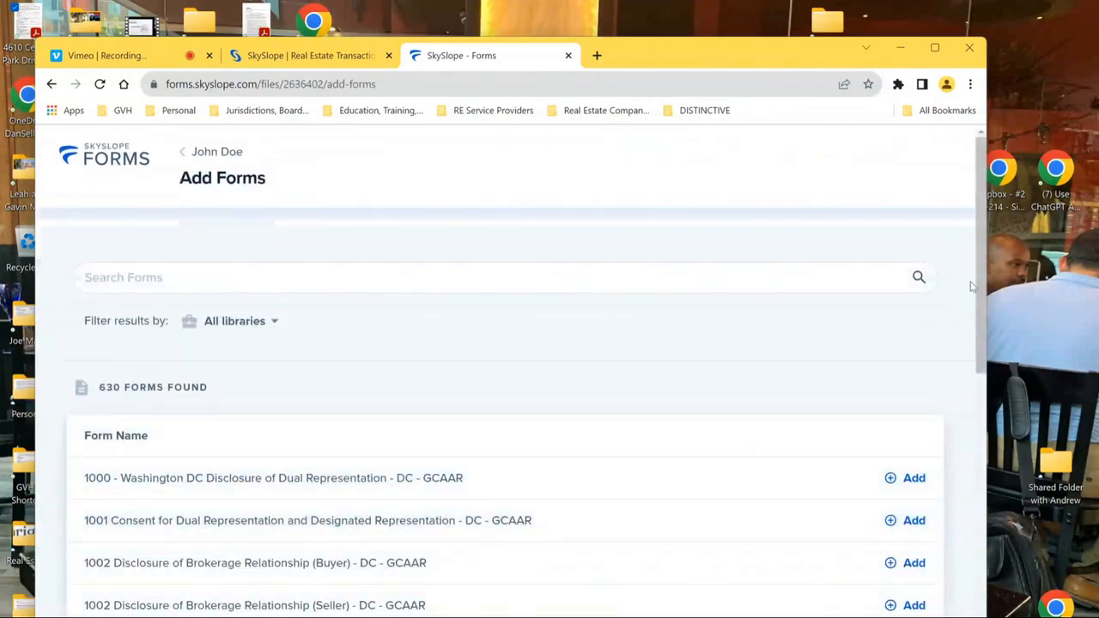
pyautogui.moveTo(984, 298)
pyautogui.mouseDown()
pyautogui.moveTo(992, 333)
pyautogui.moveTo(993, 288)
pyautogui.mouseUp()
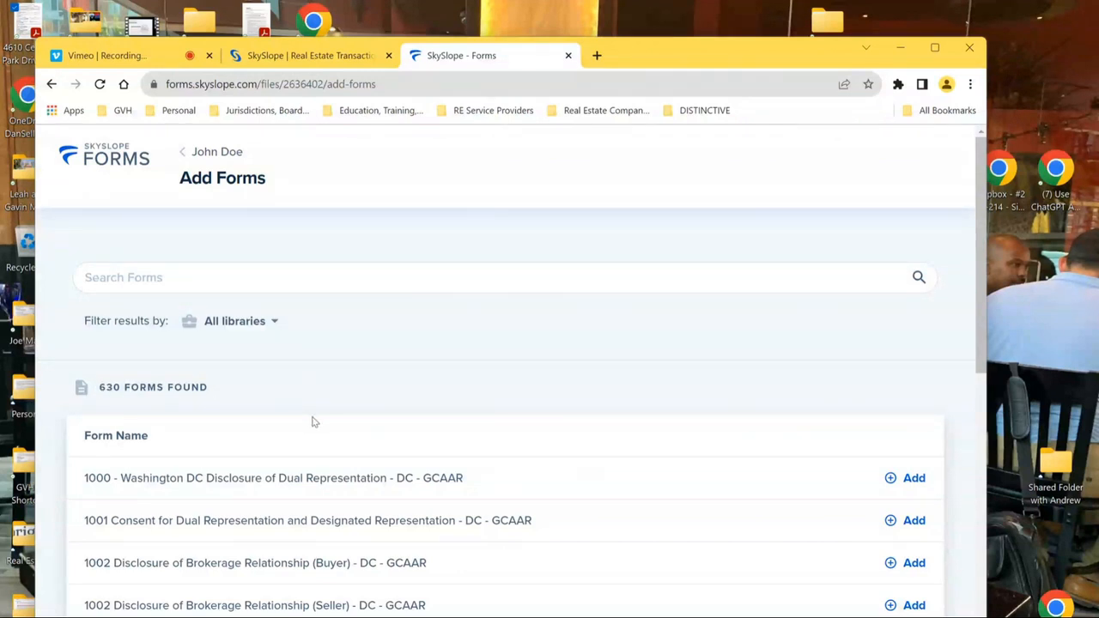
pyautogui.moveTo(983, 322)
pyautogui.mouseDown()
pyautogui.moveTo(977, 419)
pyautogui.moveTo(971, 319)
pyautogui.mouseUp()
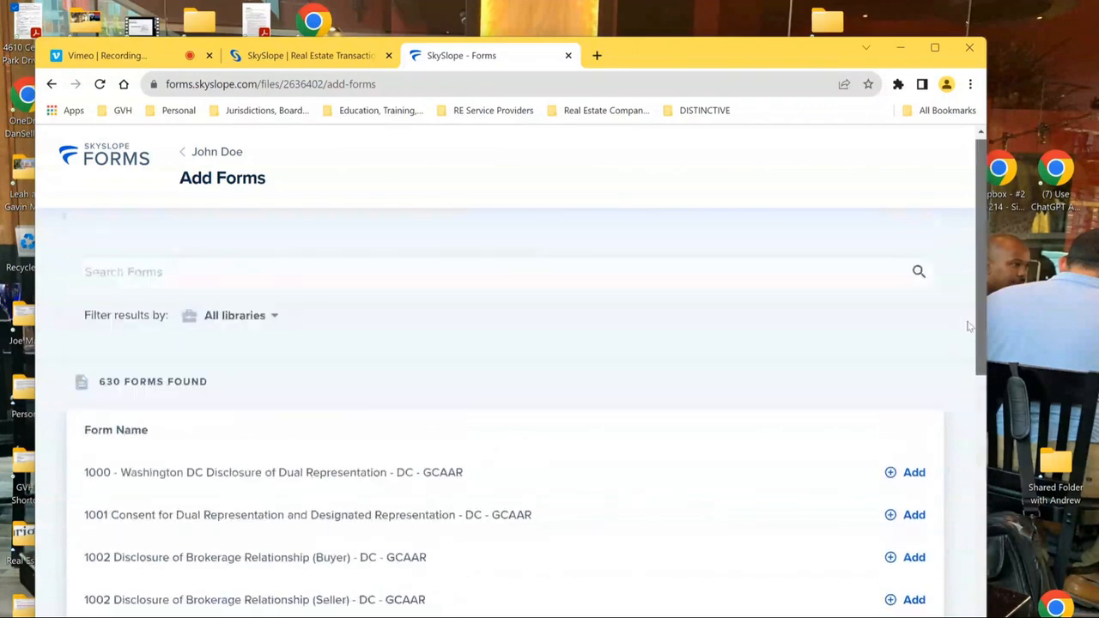
# - Filter to the Bright MLS library and add Instruction to Exclude Listing from MLS Distribution
pyautogui.click(246, 322)
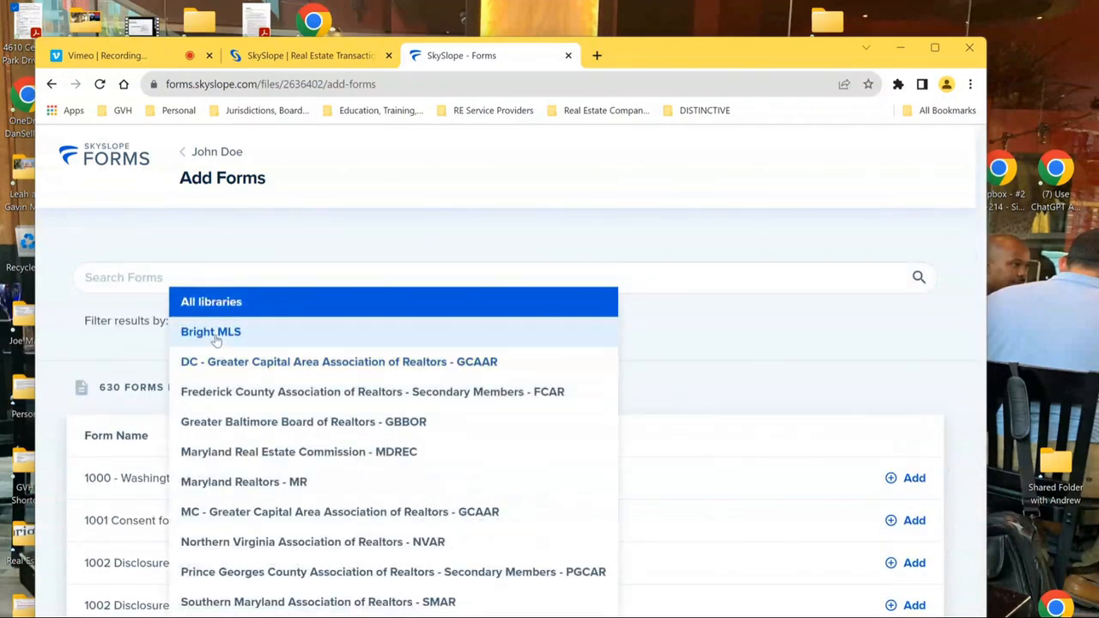
pyautogui.click(216, 341)
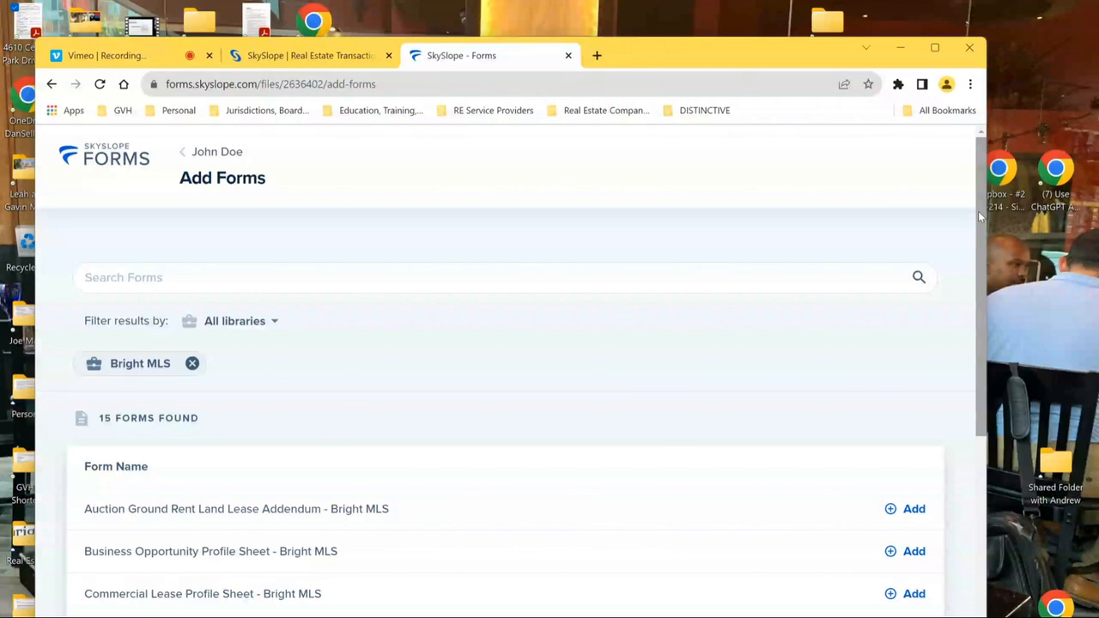
pyautogui.moveTo(978, 212); pyautogui.dragTo(1010, 486)
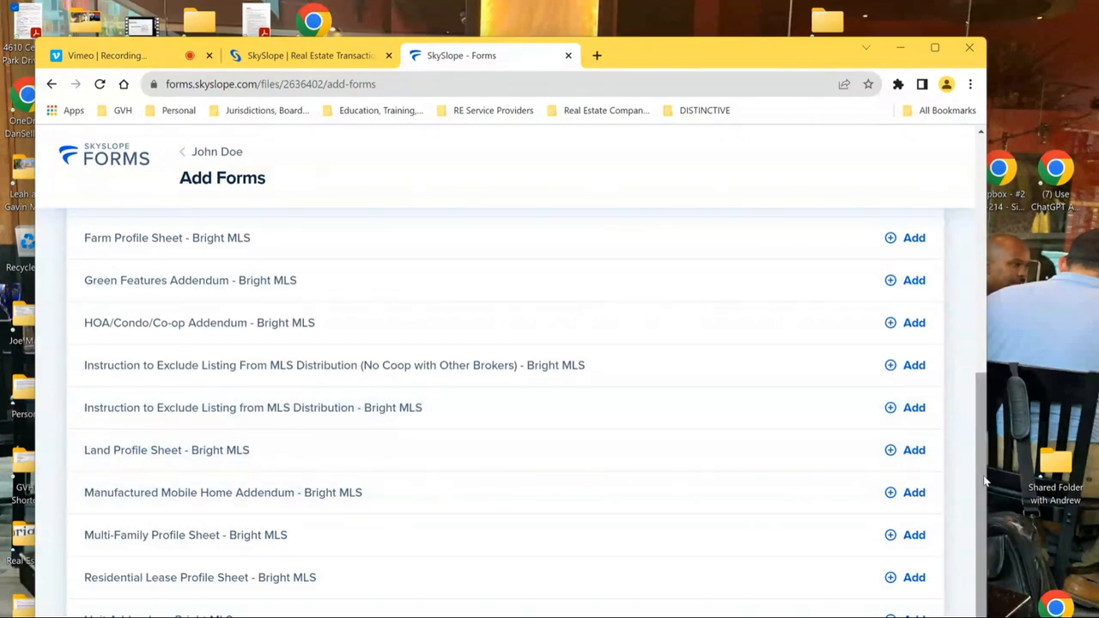
pyautogui.moveTo(982, 480); pyautogui.dragTo(982, 478)
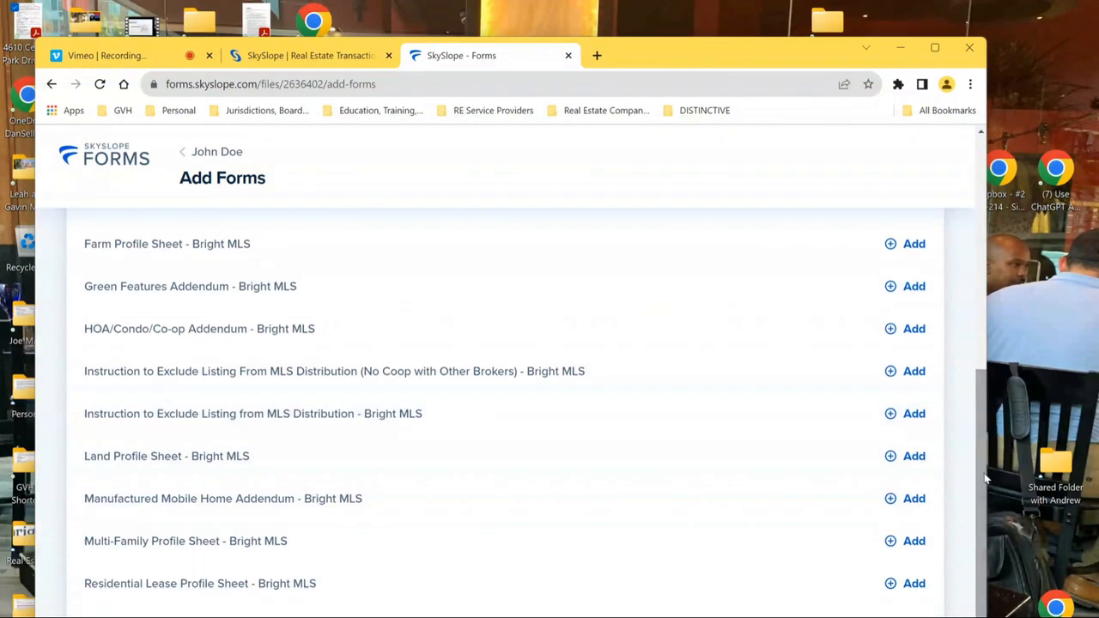
pyautogui.click(912, 414)
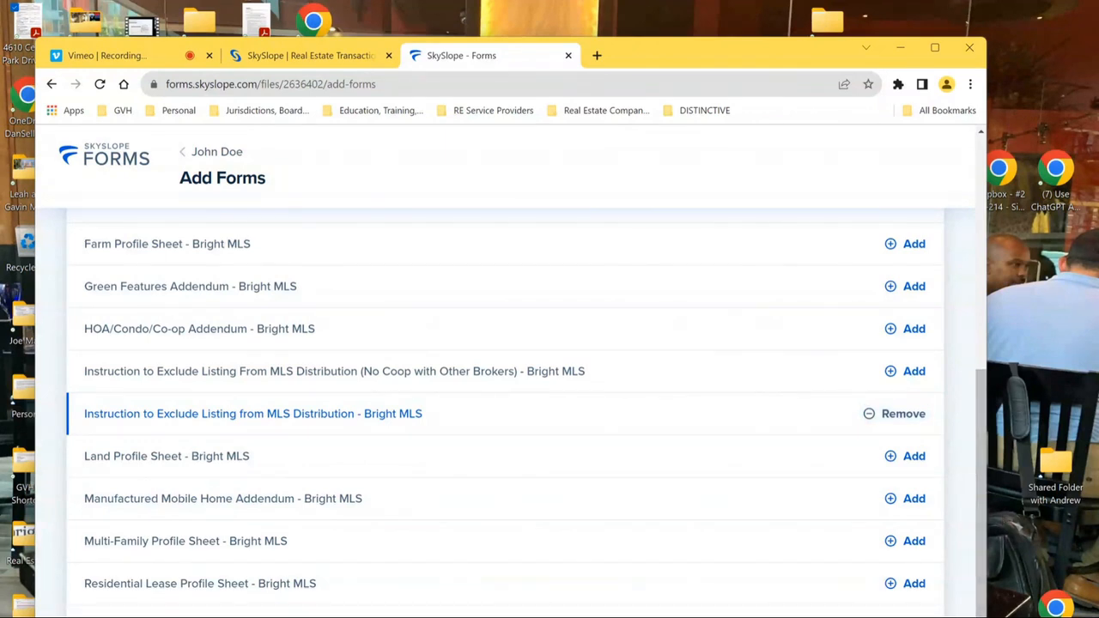
# - Include the GCAAR library and add forms 1000, 1001 and 1002 (Buyer)
pyautogui.moveTo(980, 584); pyautogui.dragTo(972, 339)
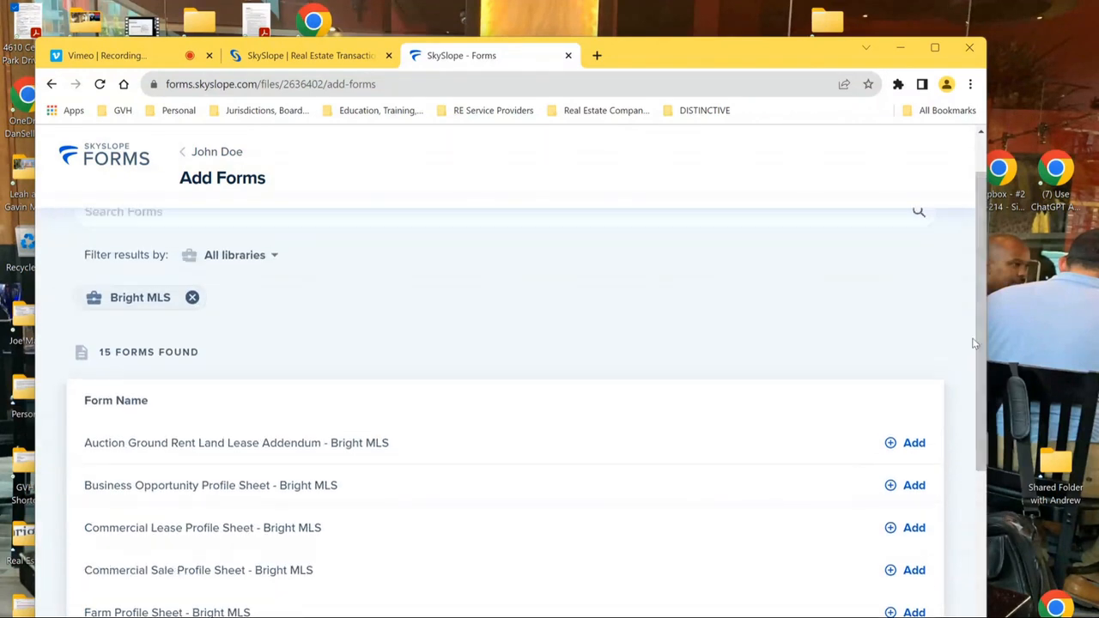
pyautogui.click(240, 258)
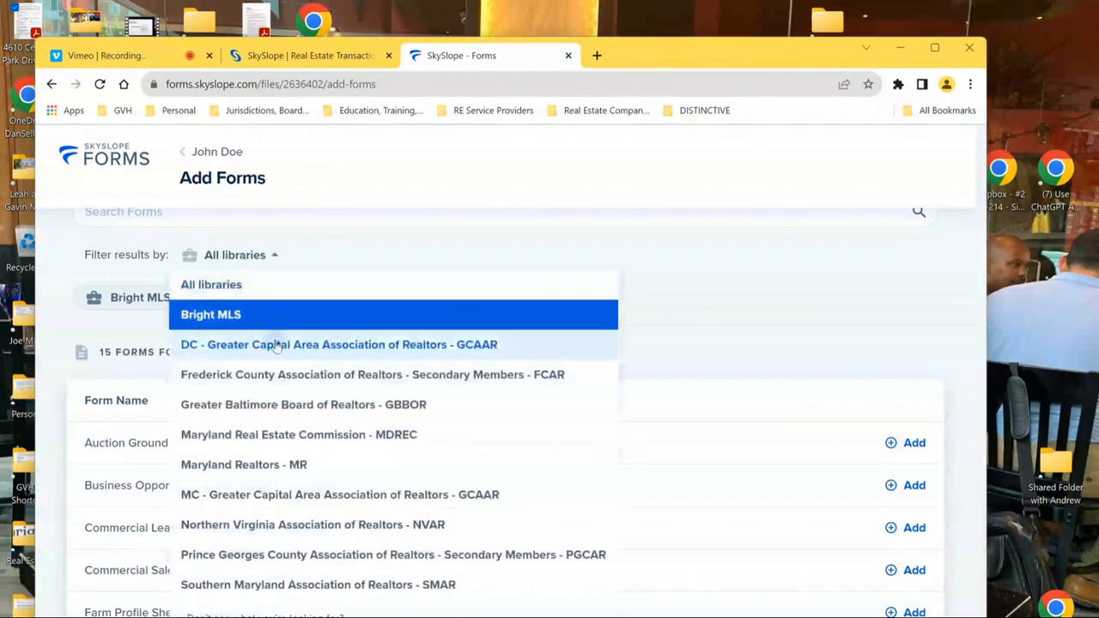
pyautogui.click(277, 344)
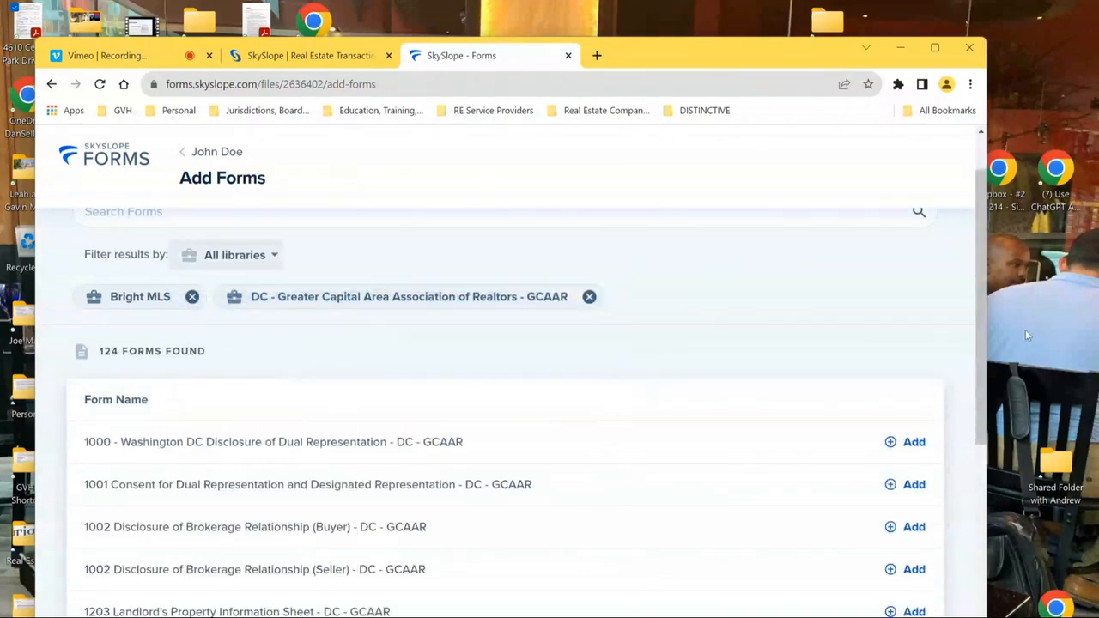
pyautogui.moveTo(984, 263); pyautogui.dragTo(987, 311)
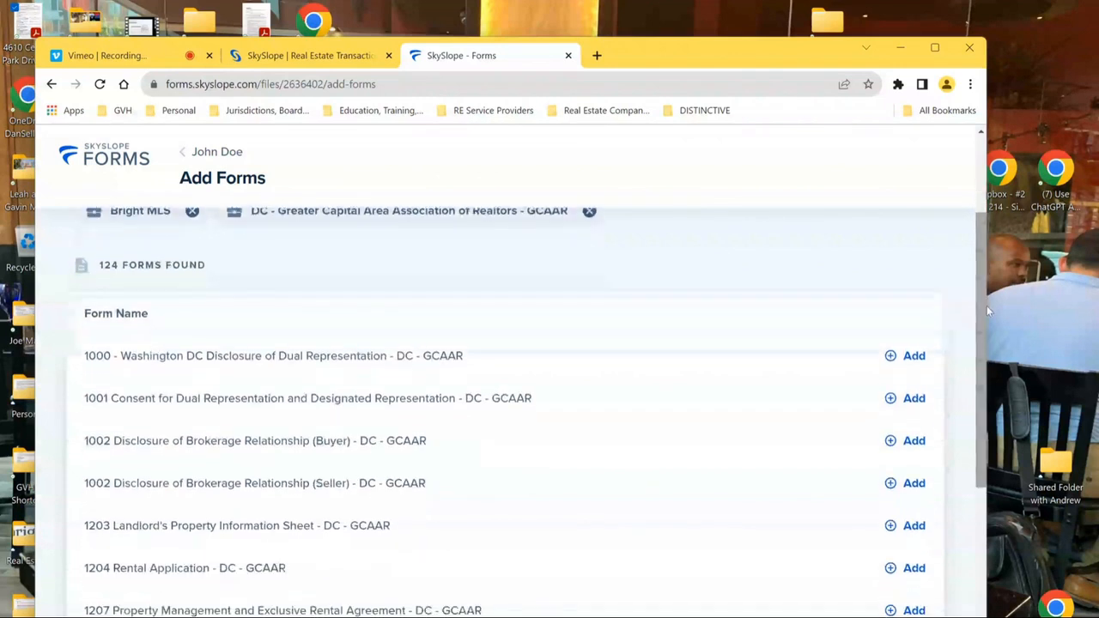
pyautogui.click(910, 356)
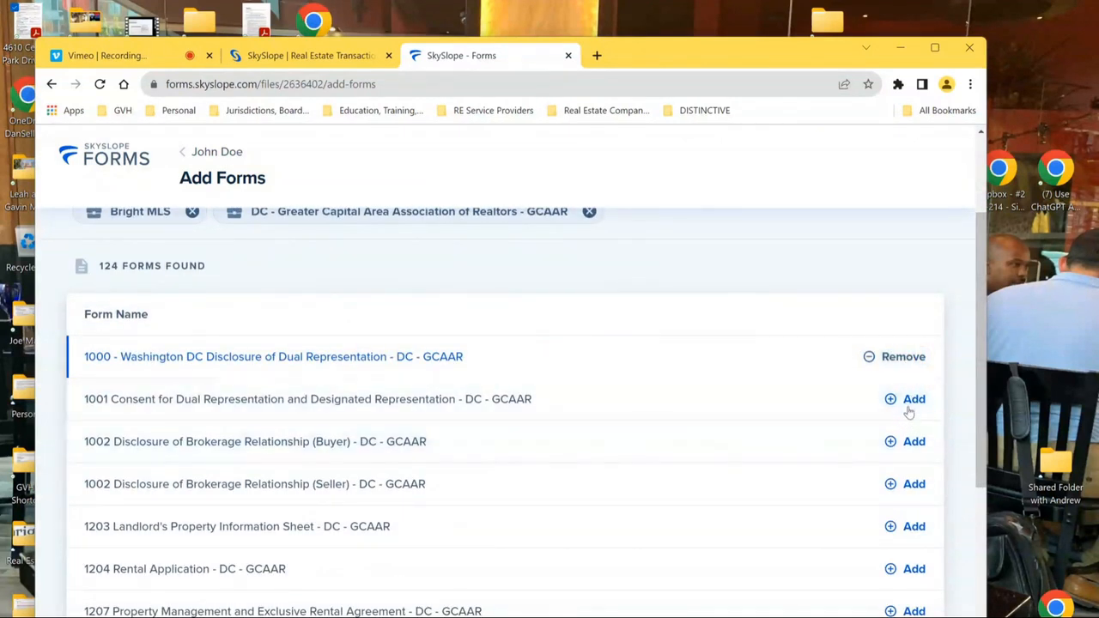
pyautogui.click(912, 400)
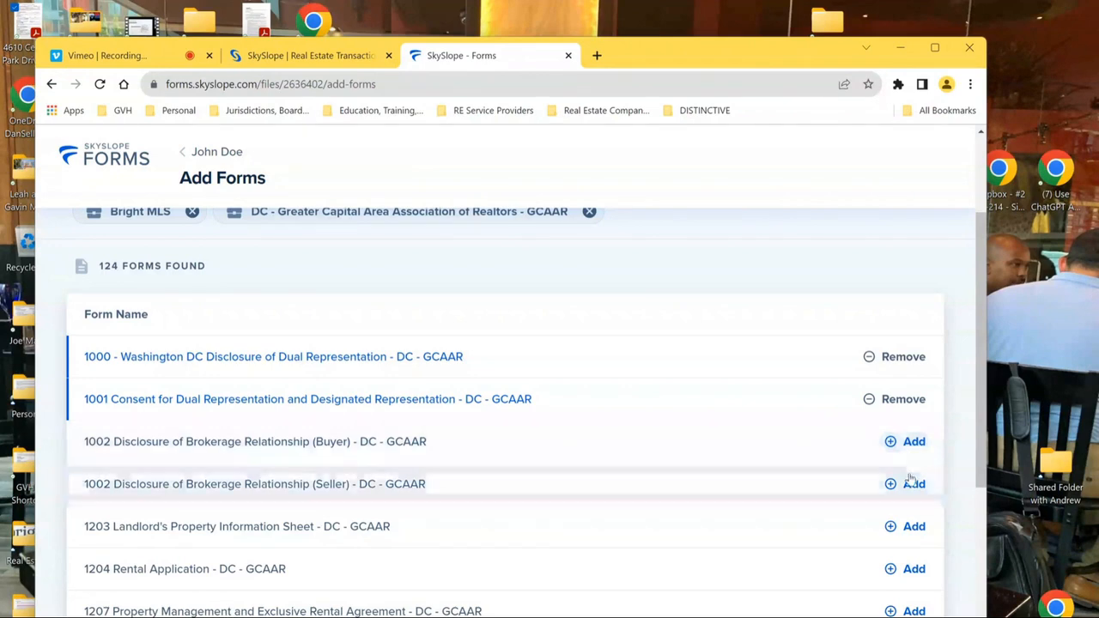
pyautogui.click(910, 452)
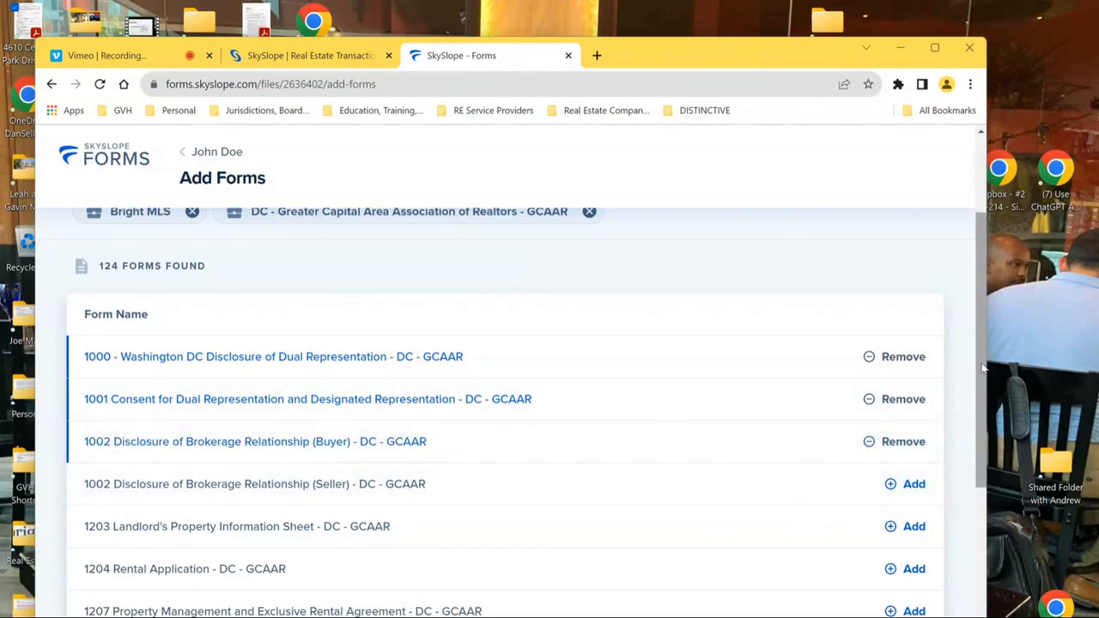
pyautogui.scroll(-1, 986, 392)
pyautogui.moveTo(986, 392); pyautogui.dragTo(977, 242)
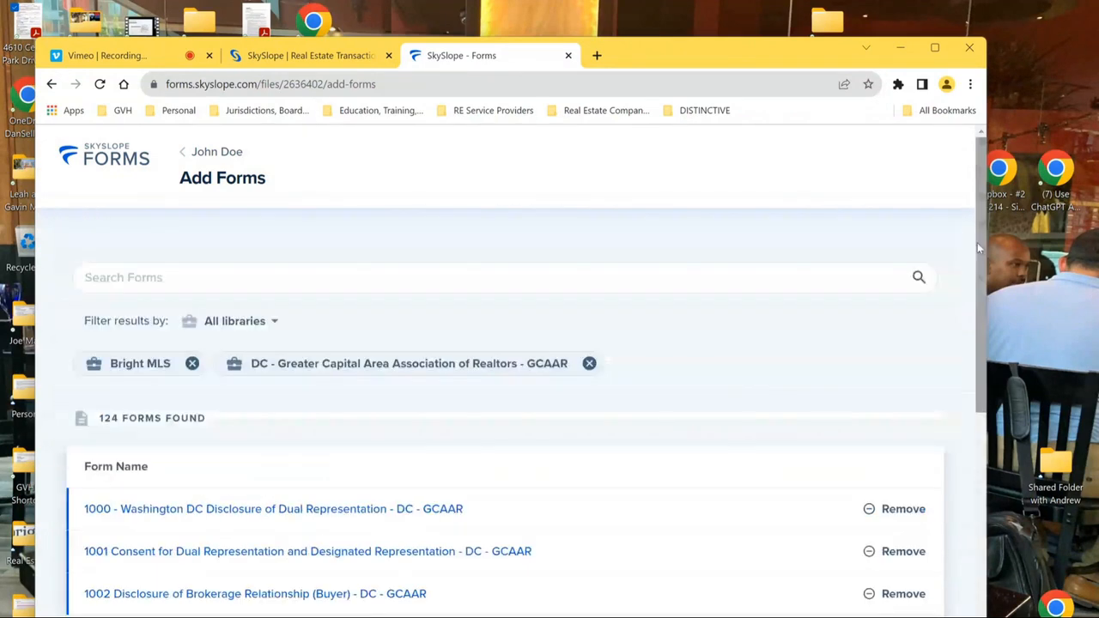
# - Search 'buyer', add 1341 Buyer Agency Agreement for MD and DC, and expand Forms Added
pyautogui.click(312, 275)
pyautogui.write('buyer')
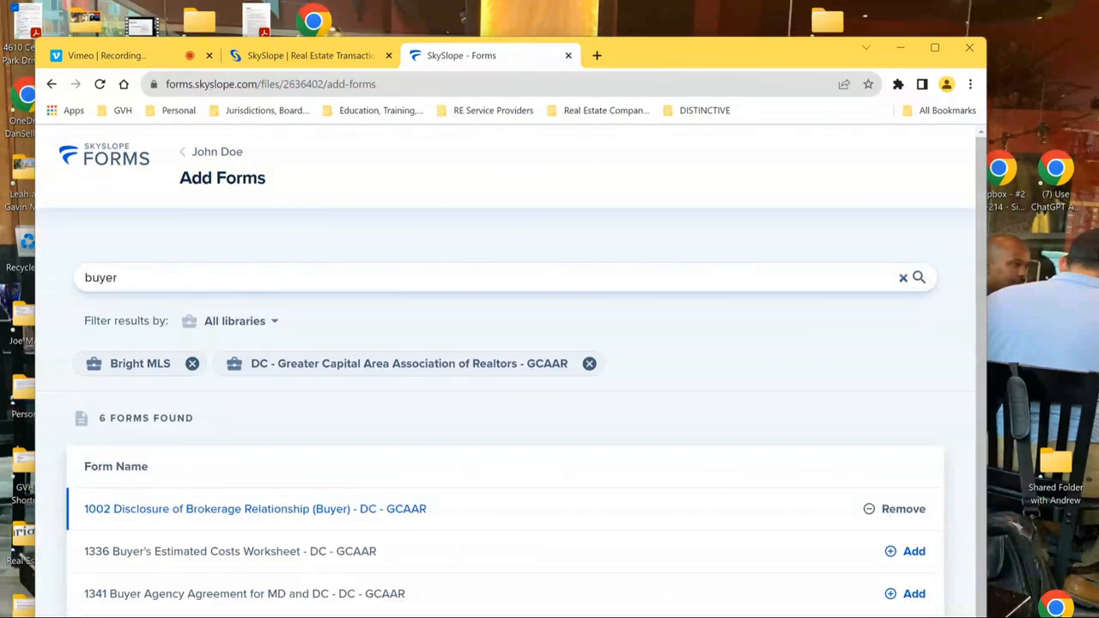
pyautogui.moveTo(984, 269); pyautogui.dragTo(986, 352)
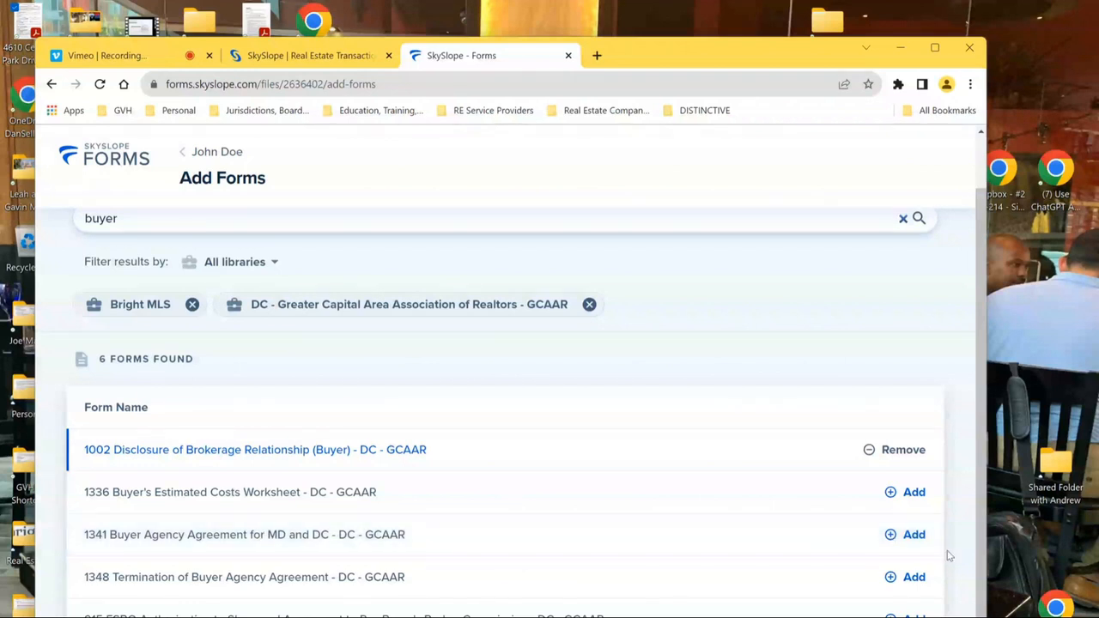
pyautogui.click(912, 534)
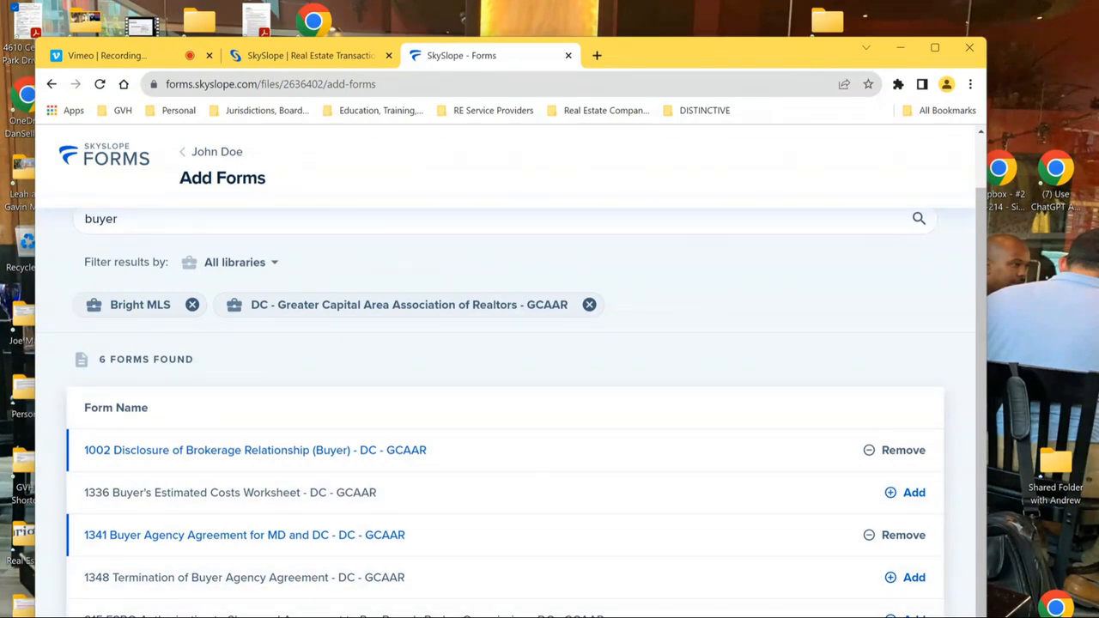
pyautogui.click(640, 616)
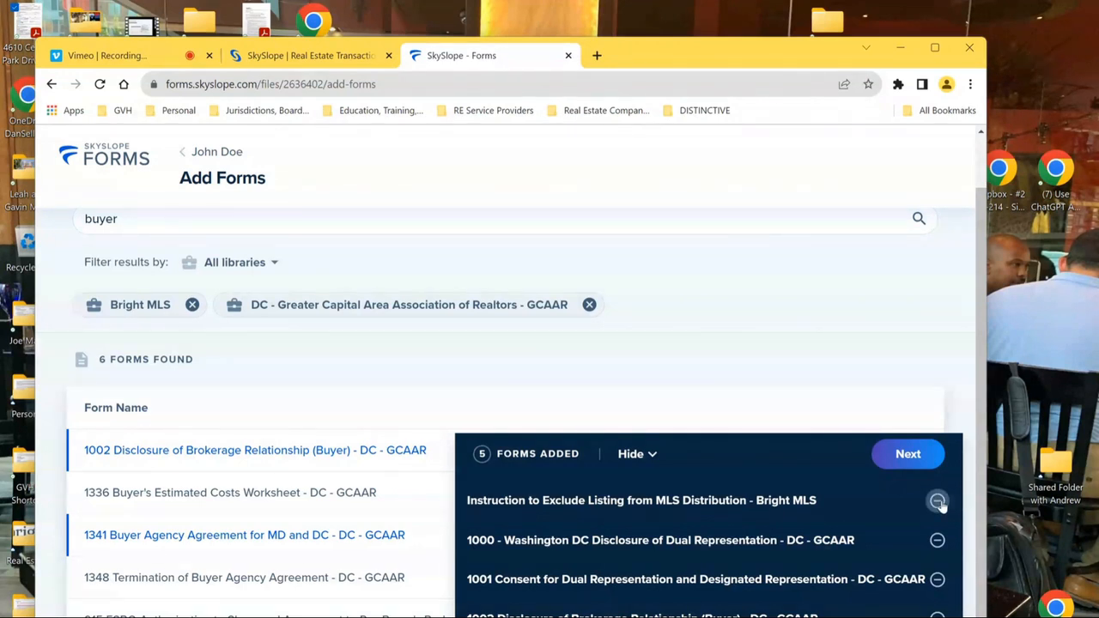
# - Remove Instruction to Exclude Listing and continue with the four remaining forms
pyautogui.click(938, 502)
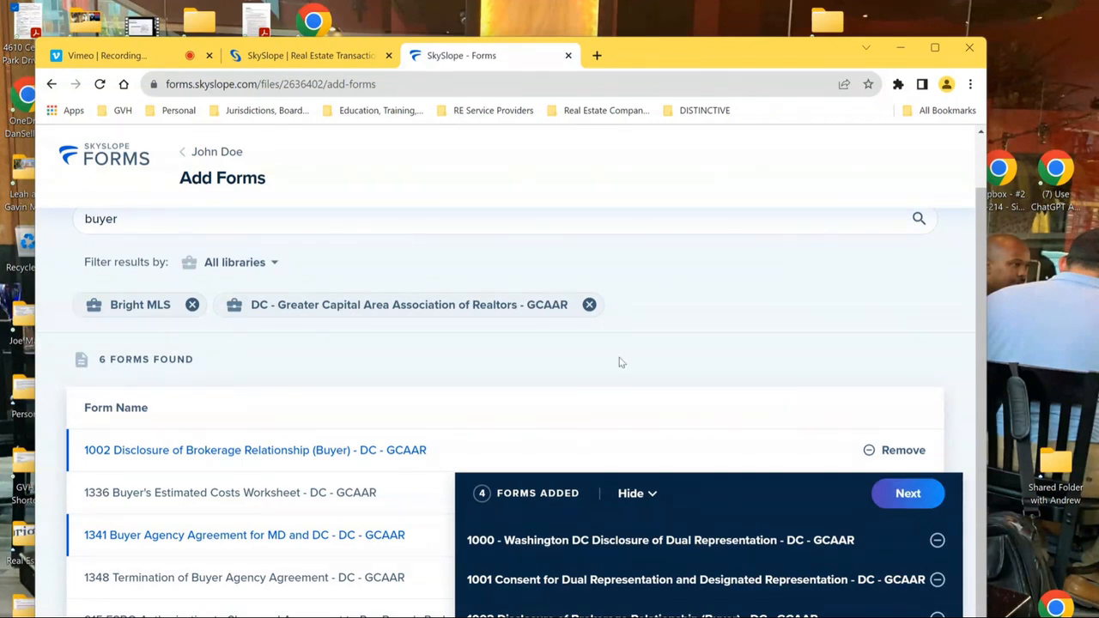
pyautogui.click(914, 494)
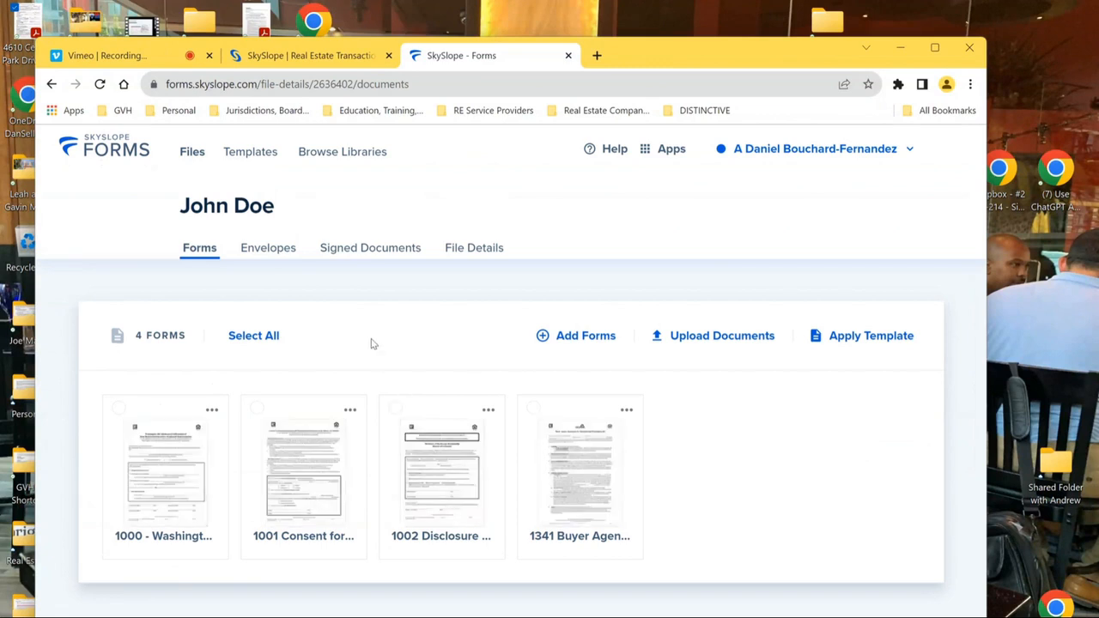
# - Select all four forms, open form 1000 for filling, and leave the property address blank
pyautogui.click(260, 337)
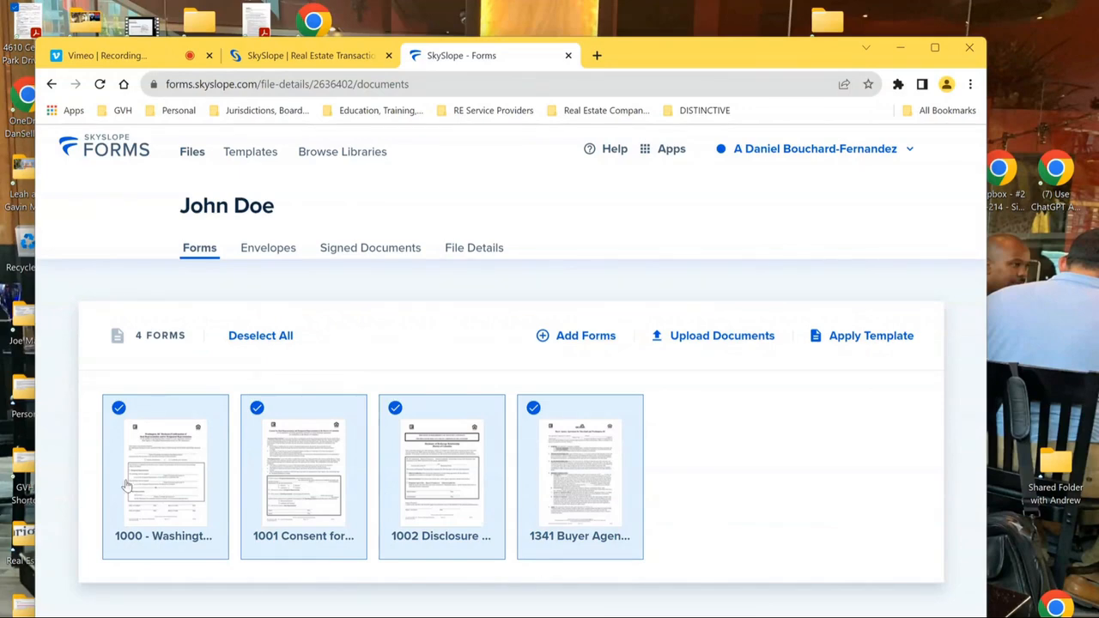
pyautogui.click(164, 459)
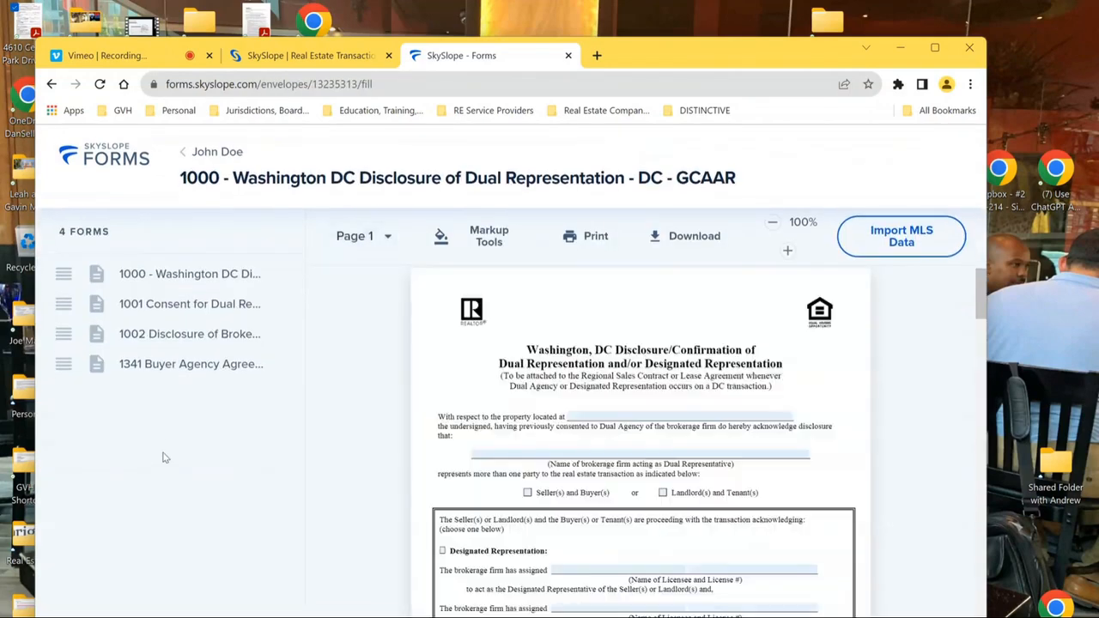
pyautogui.click(610, 419)
pyautogui.write('s')
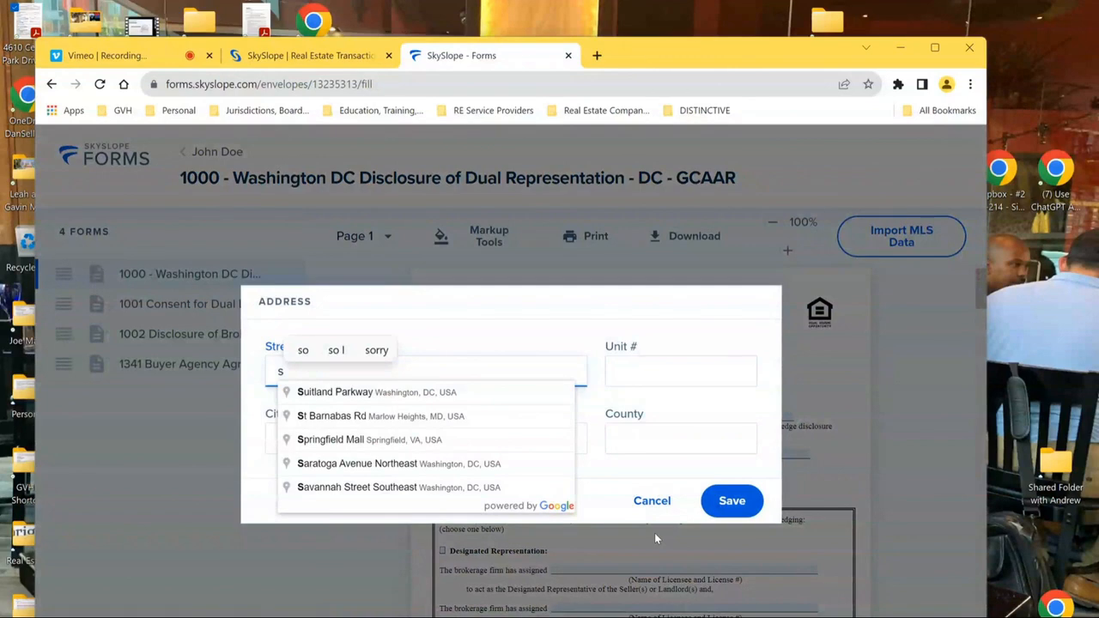
pyautogui.press('BackSpace')
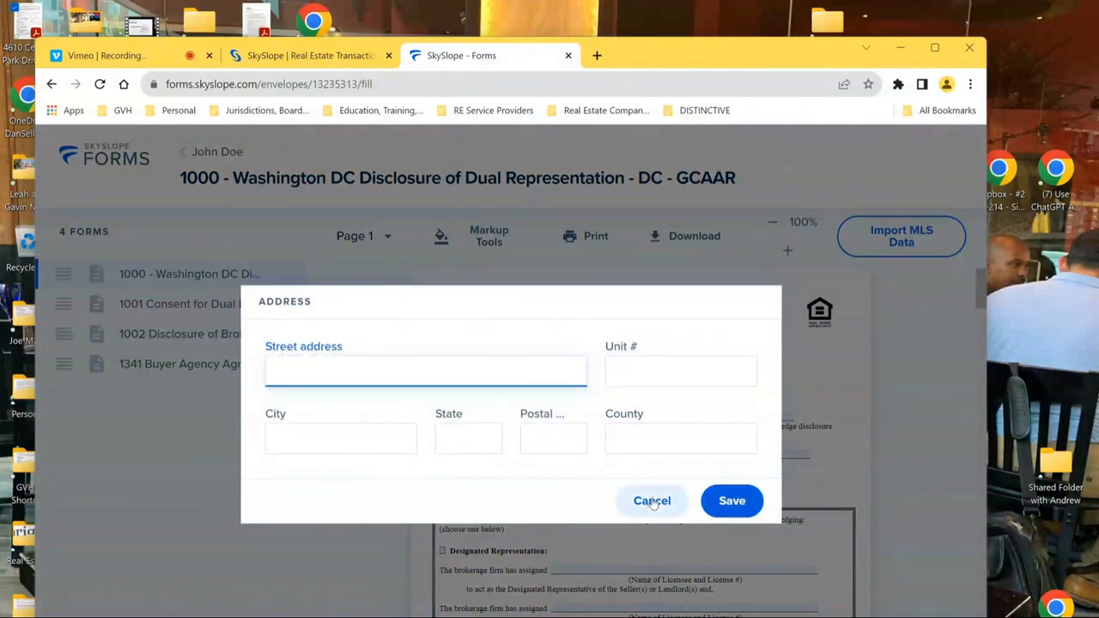
pyautogui.click(653, 502)
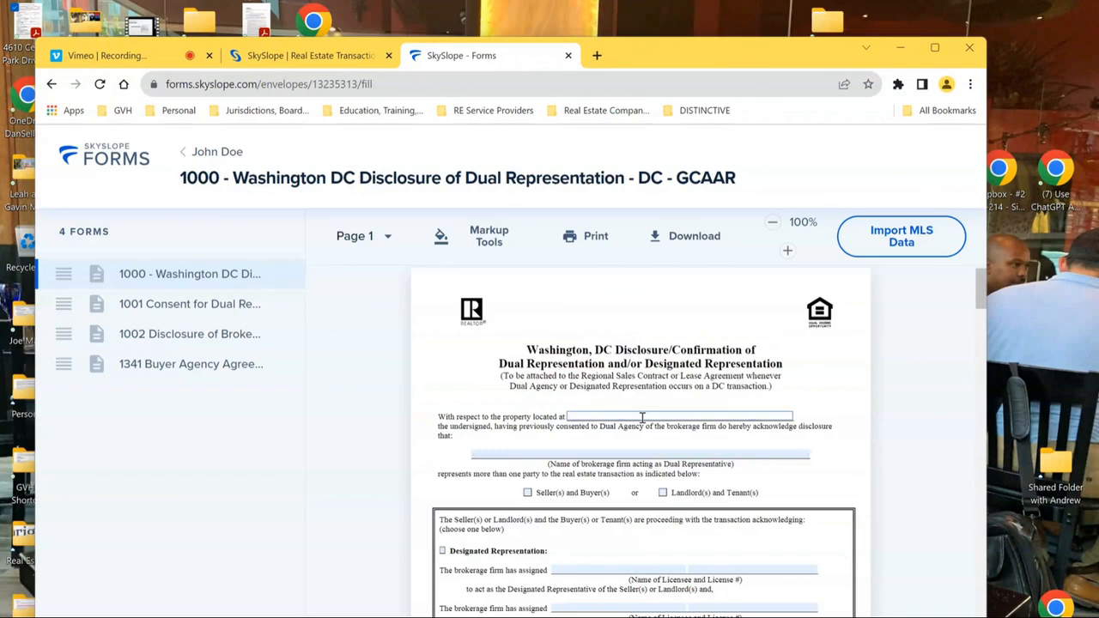
pyautogui.click(642, 418)
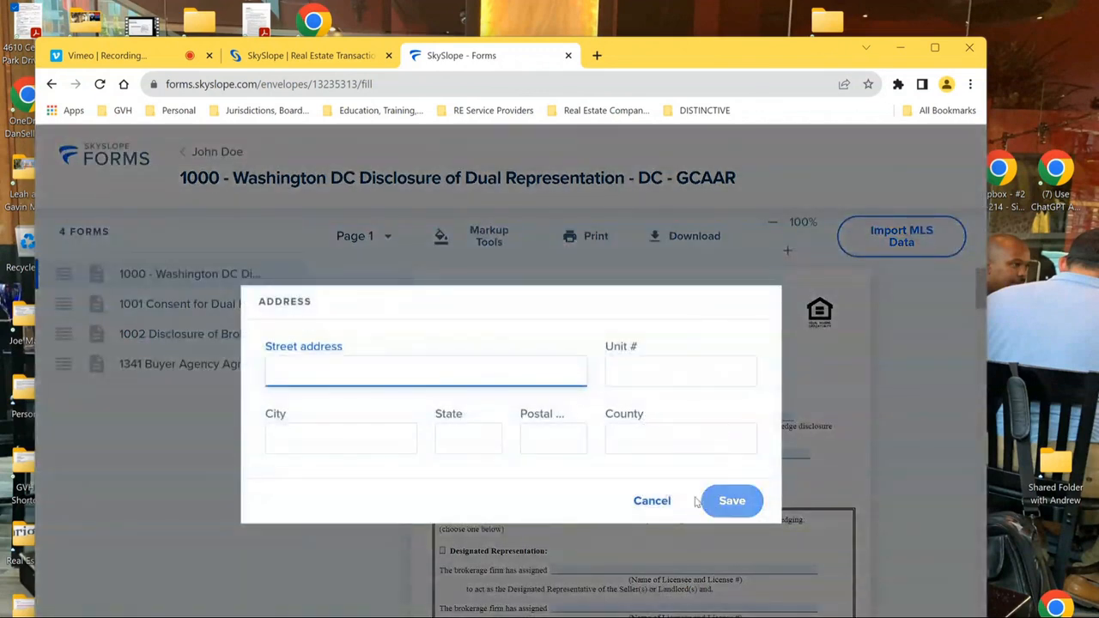
pyautogui.click(652, 502)
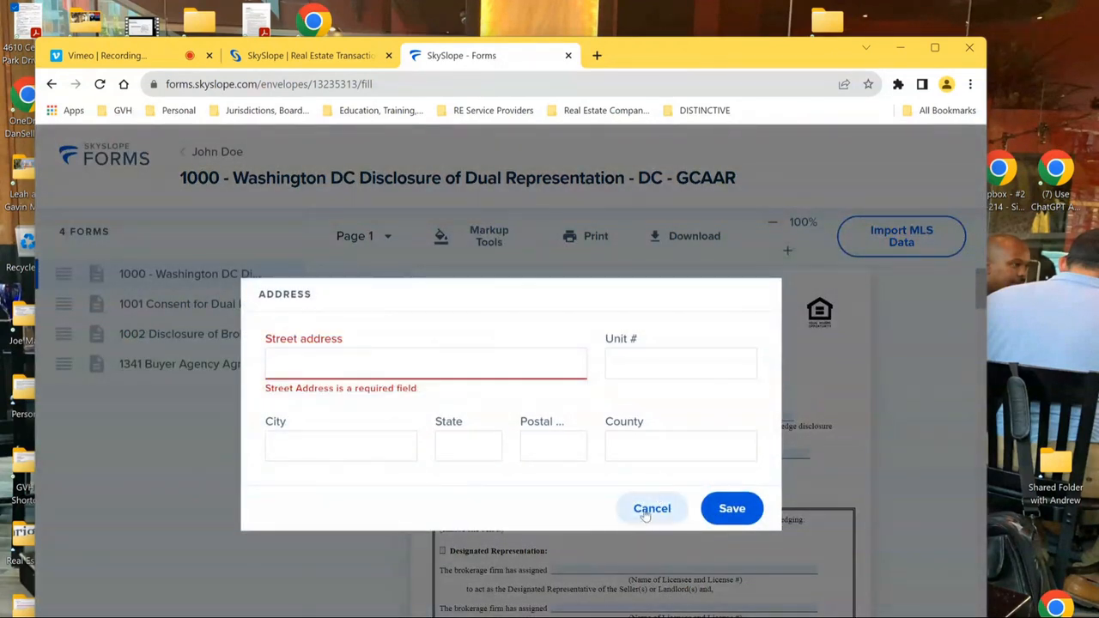
pyautogui.click(650, 510)
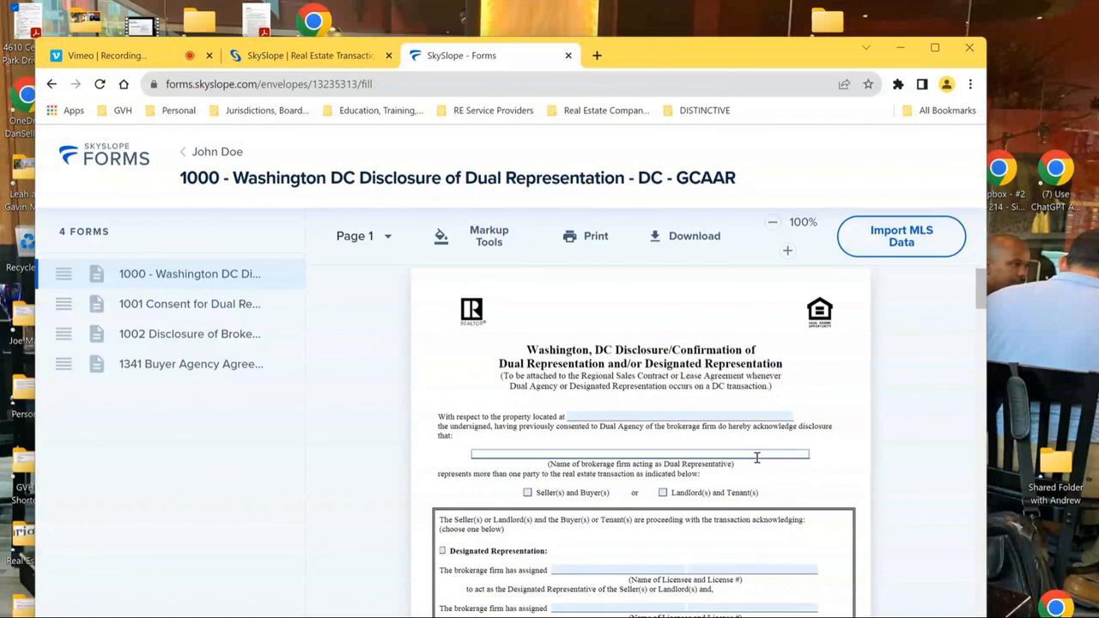
# - Complete brokerage firm RE/MAX Distinctive Real Estate; tick Seller(s) and Buyer(s) and Designated Representation
pyautogui.write('E')
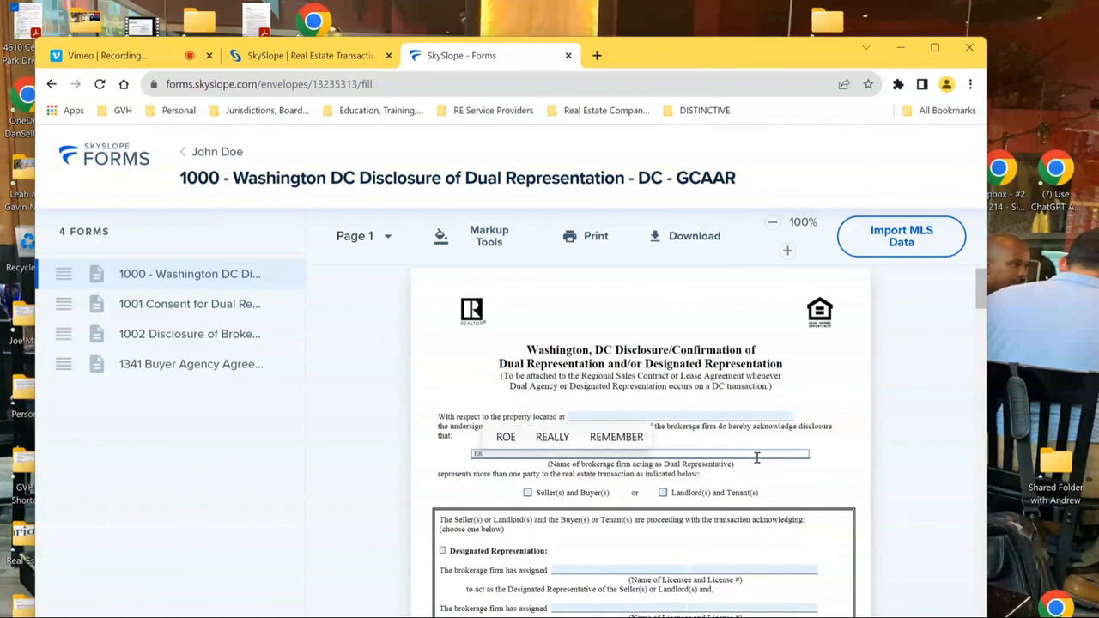
pyautogui.write('/MAX Distinctive R')
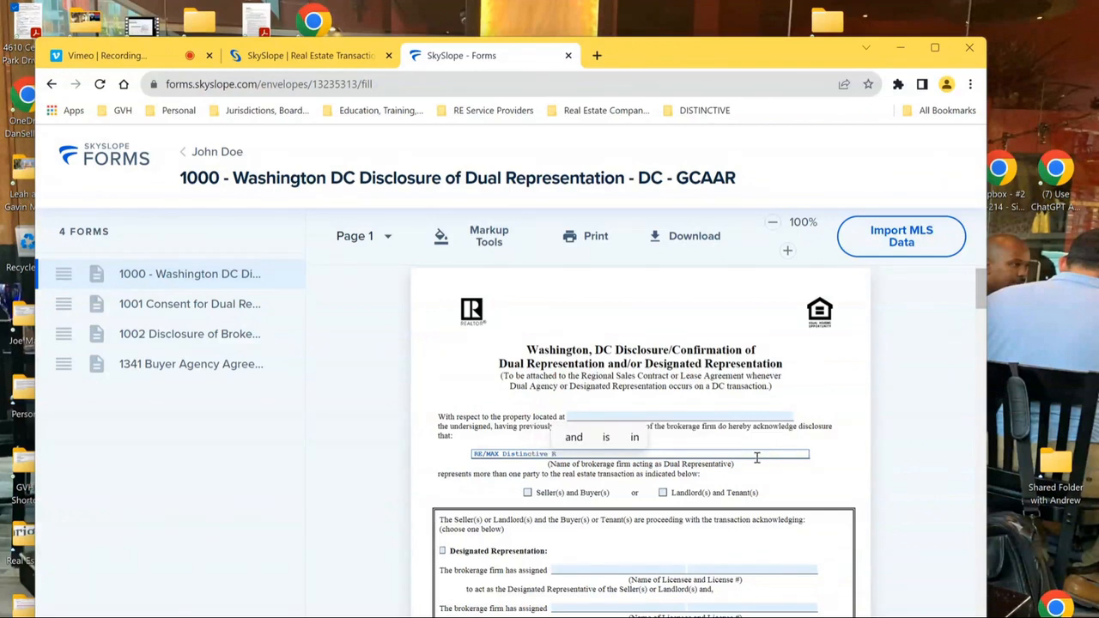
pyautogui.write('eal Estate')
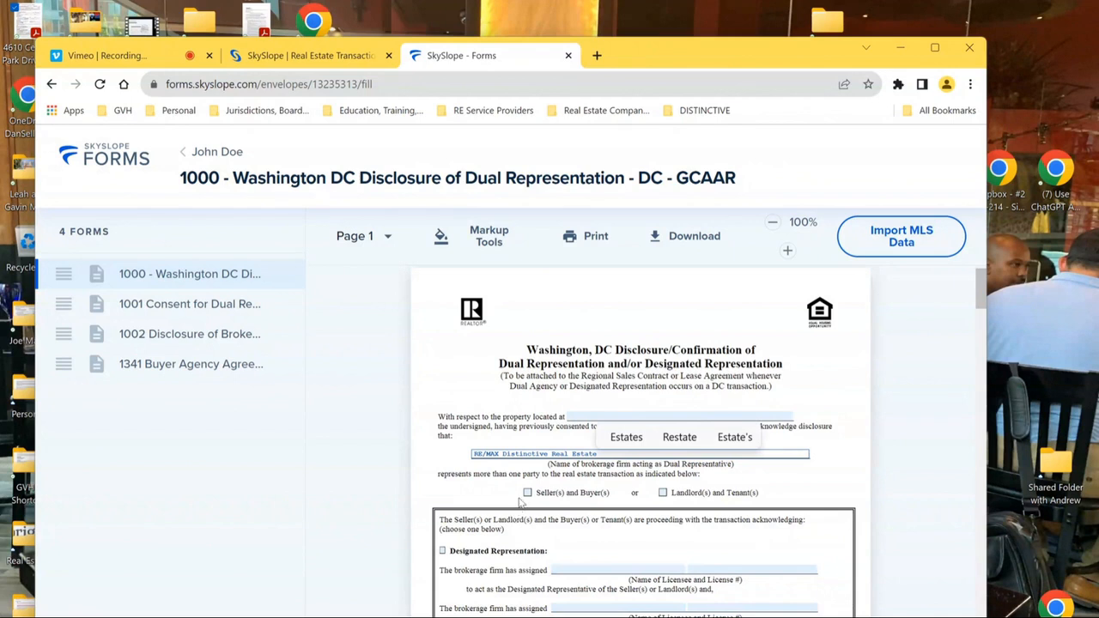
pyautogui.click(527, 493)
pyautogui.click(442, 551)
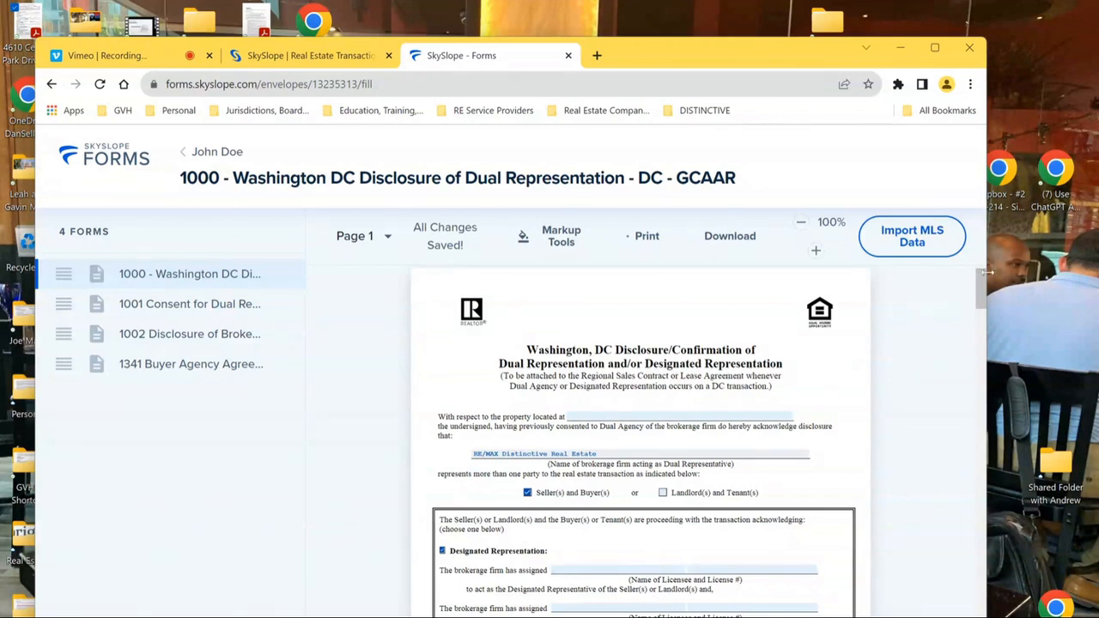
pyautogui.moveTo(979, 283); pyautogui.dragTo(993, 382)
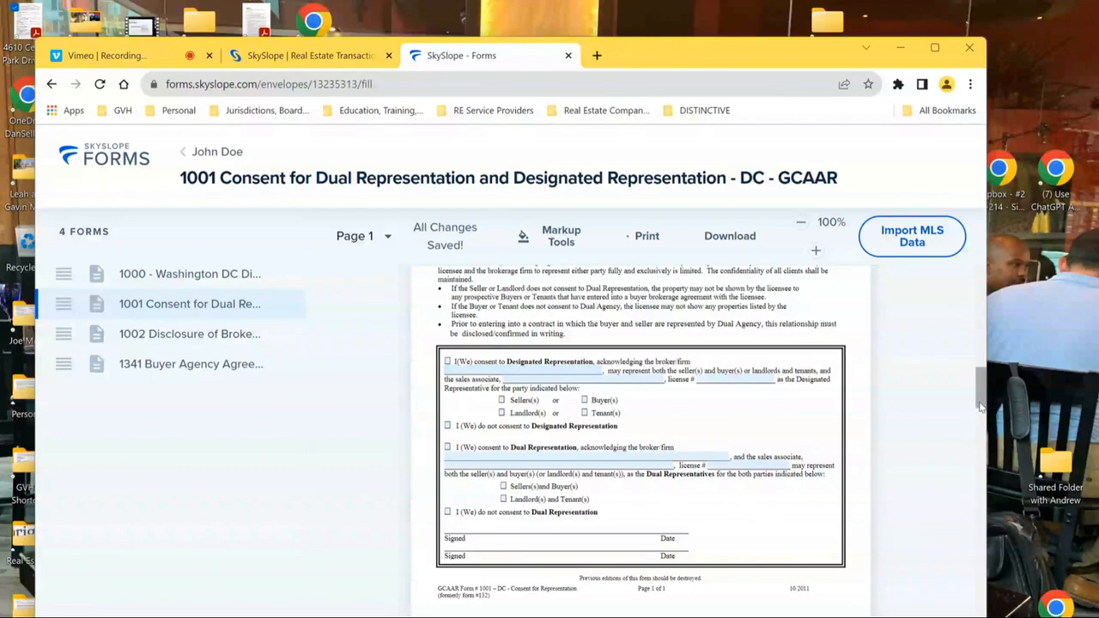
pyautogui.moveTo(981, 399); pyautogui.dragTo(977, 450)
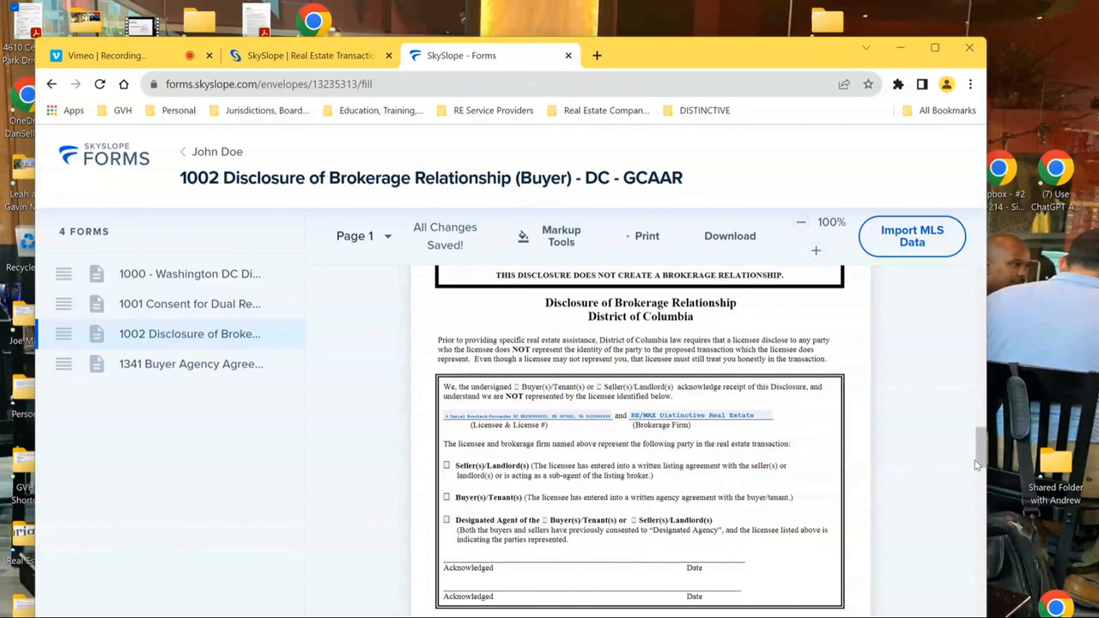
pyautogui.click(595, 417)
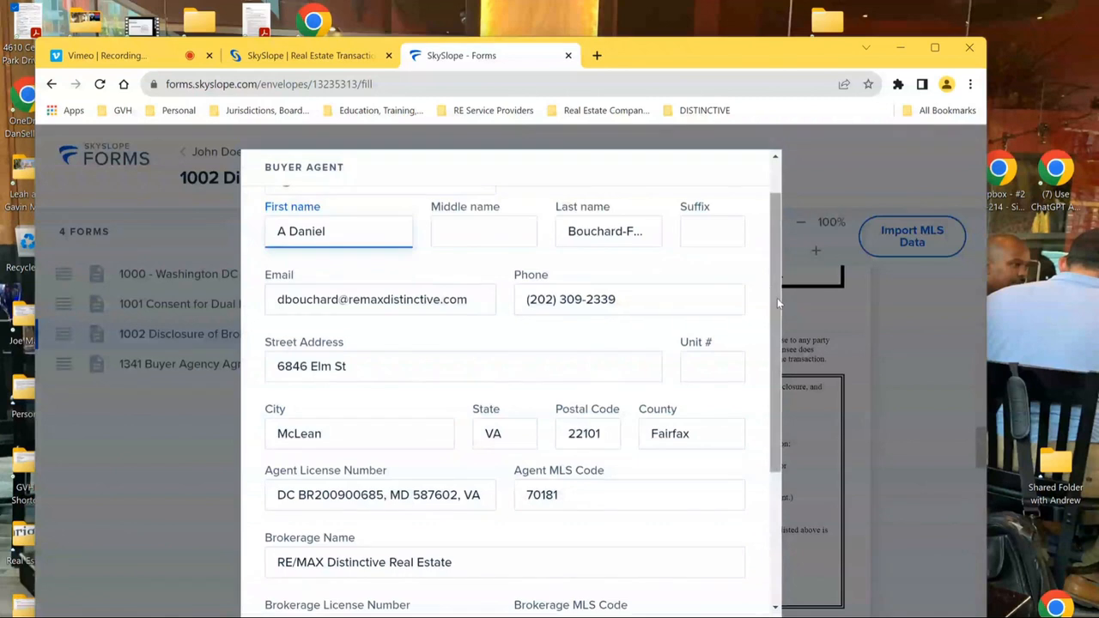
pyautogui.moveTo(779, 298); pyautogui.dragTo(779, 362)
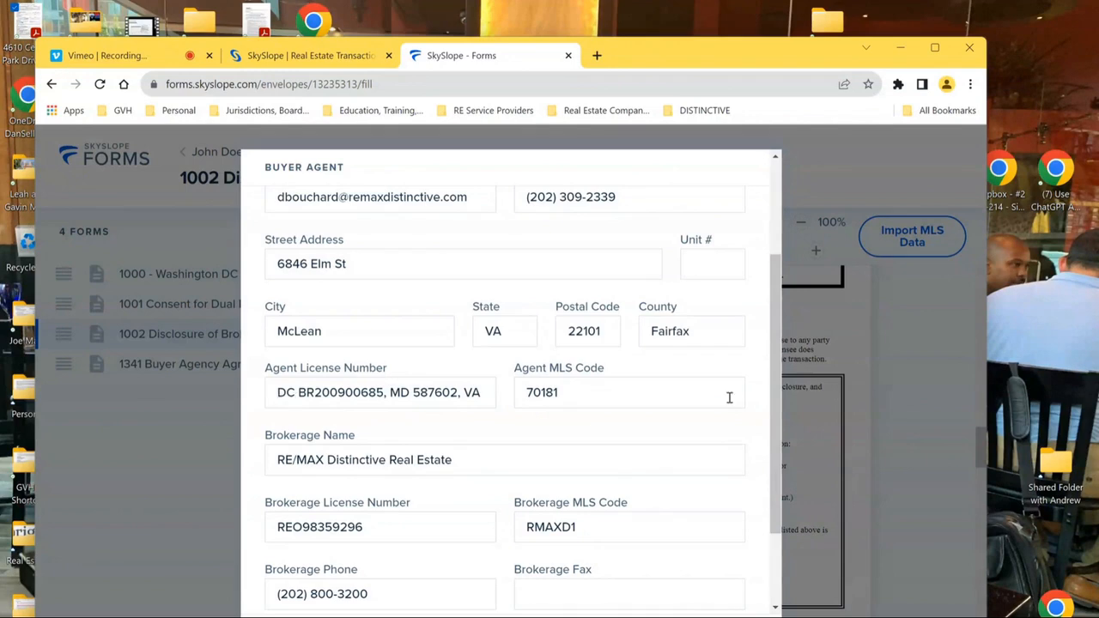
pyautogui.moveTo(774, 415); pyautogui.dragTo(792, 249)
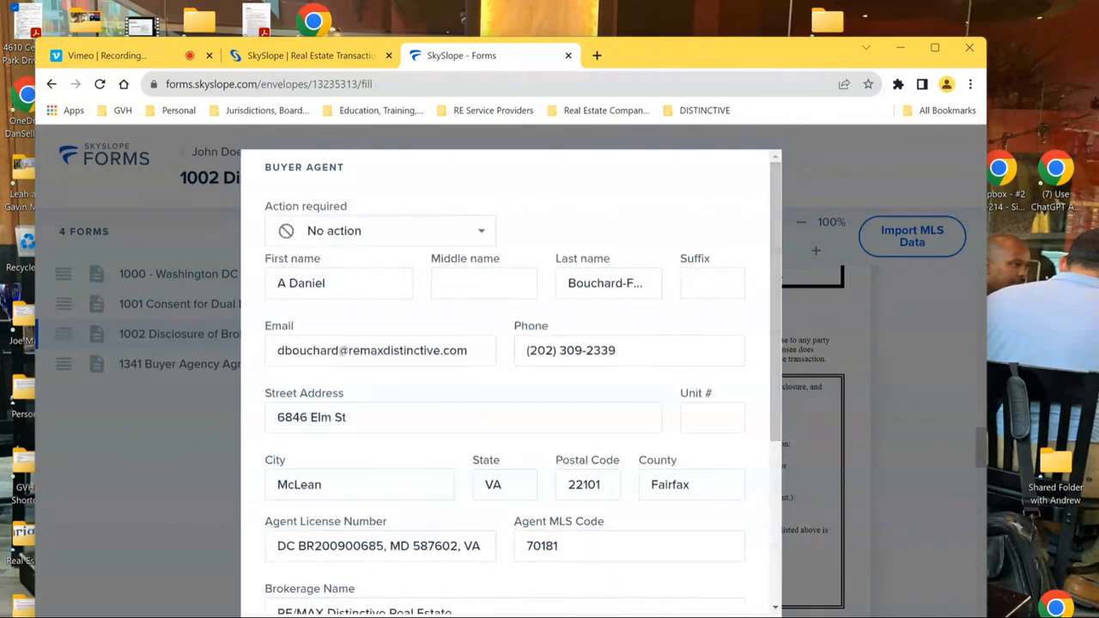
pyautogui.click(890, 522)
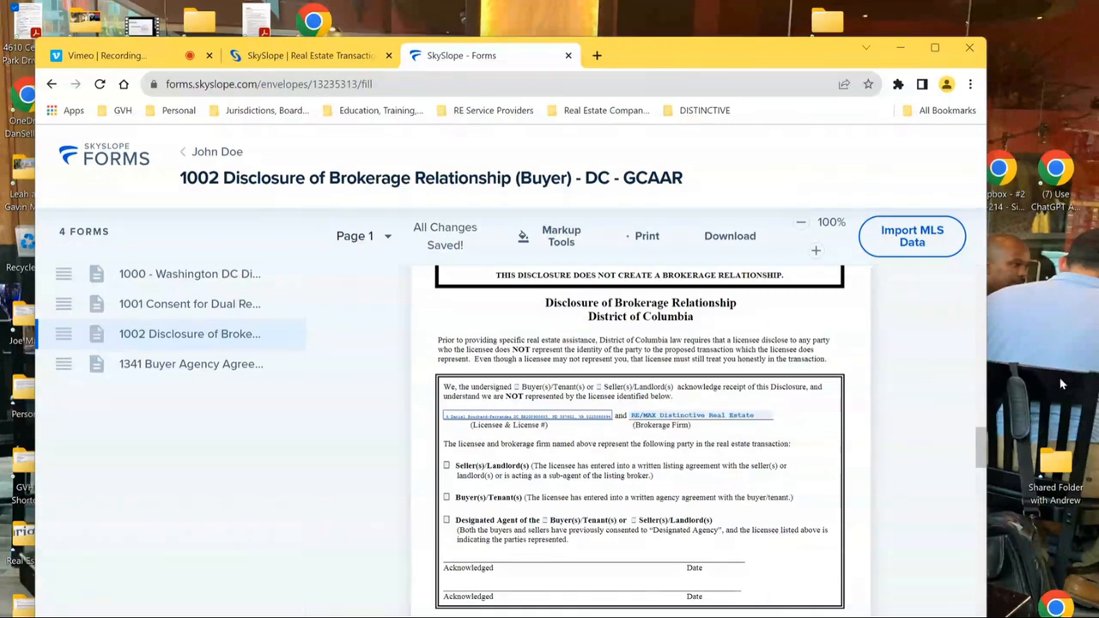
# - Set the Buyer Agent's action to Needs to sign alongside the buyer and create the envelope
pyautogui.moveTo(981, 464); pyautogui.dragTo(980, 613)
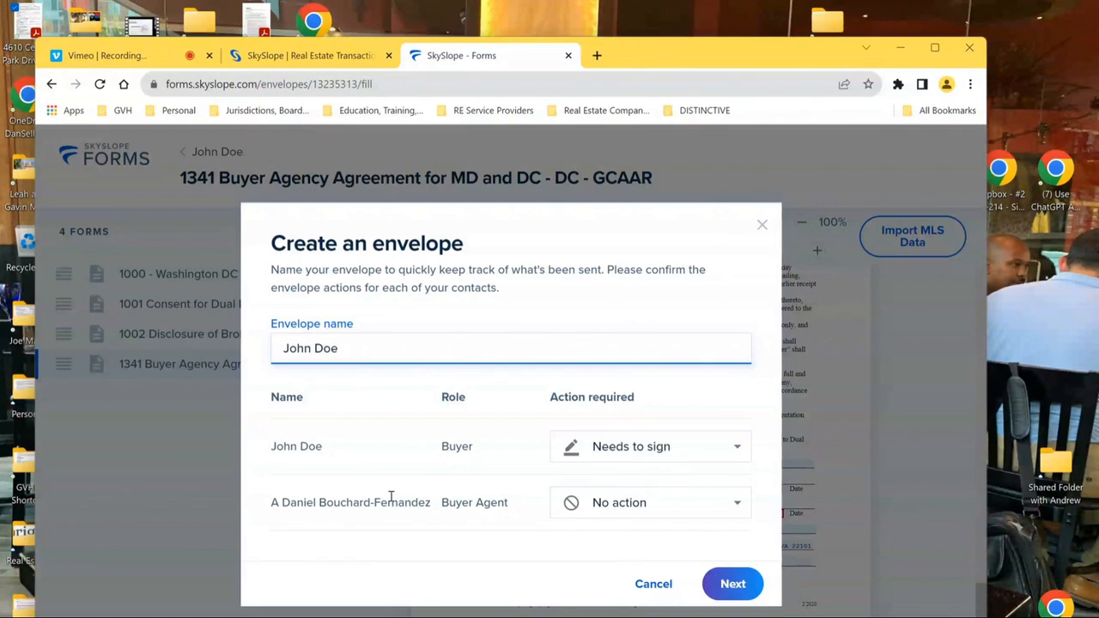
pyautogui.click(614, 507)
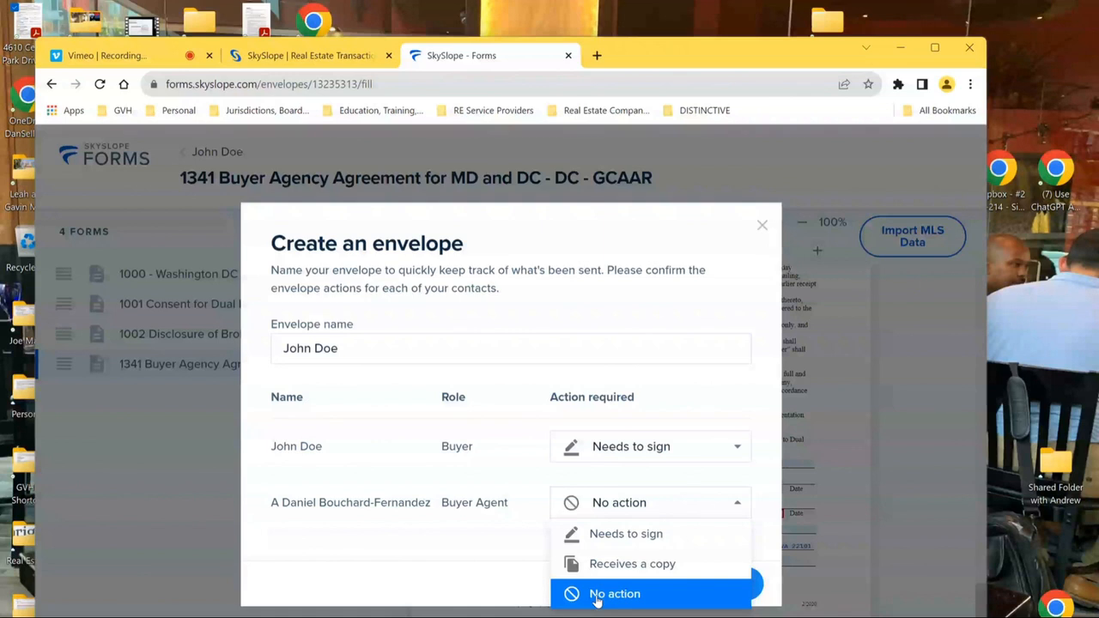
pyautogui.click(621, 541)
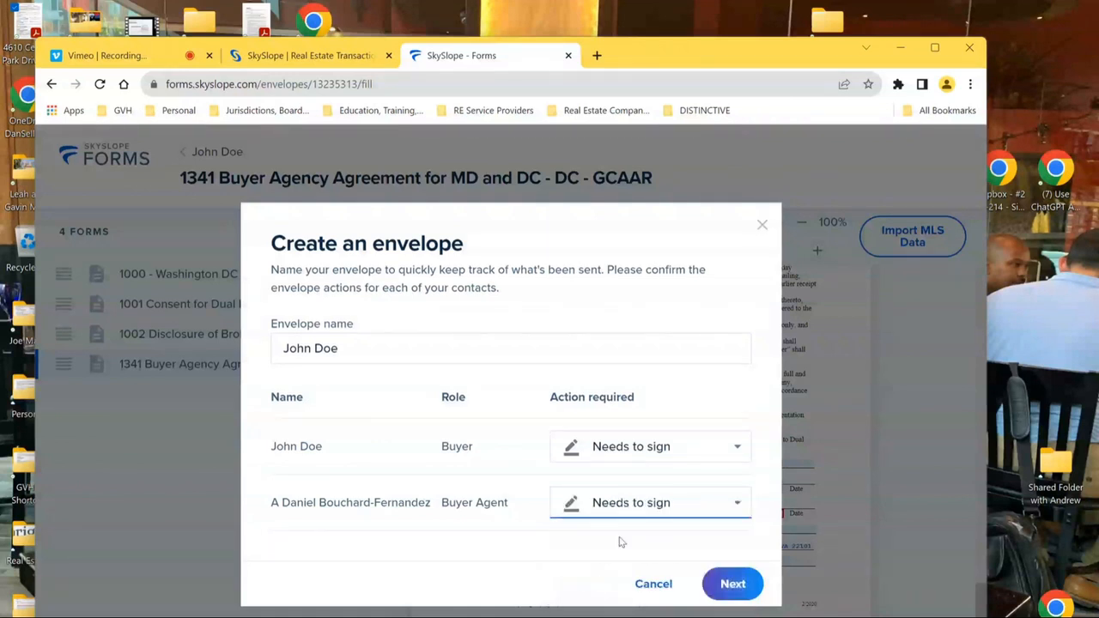
pyautogui.click(731, 584)
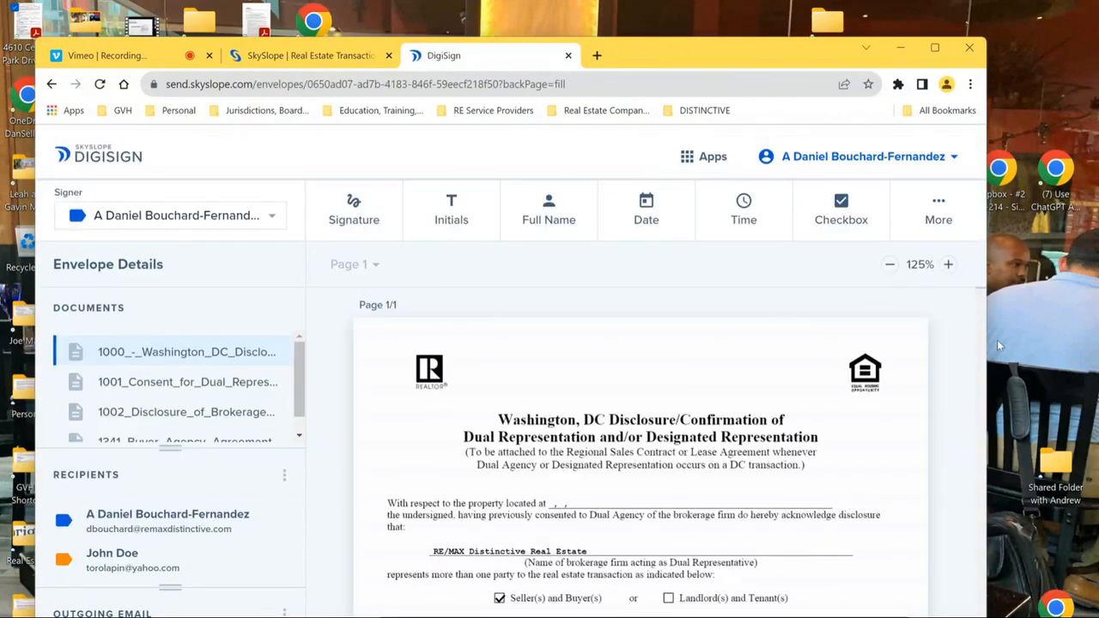
# - Switch the current signer to the buyer, then back to the buyer agent
pyautogui.click(271, 216)
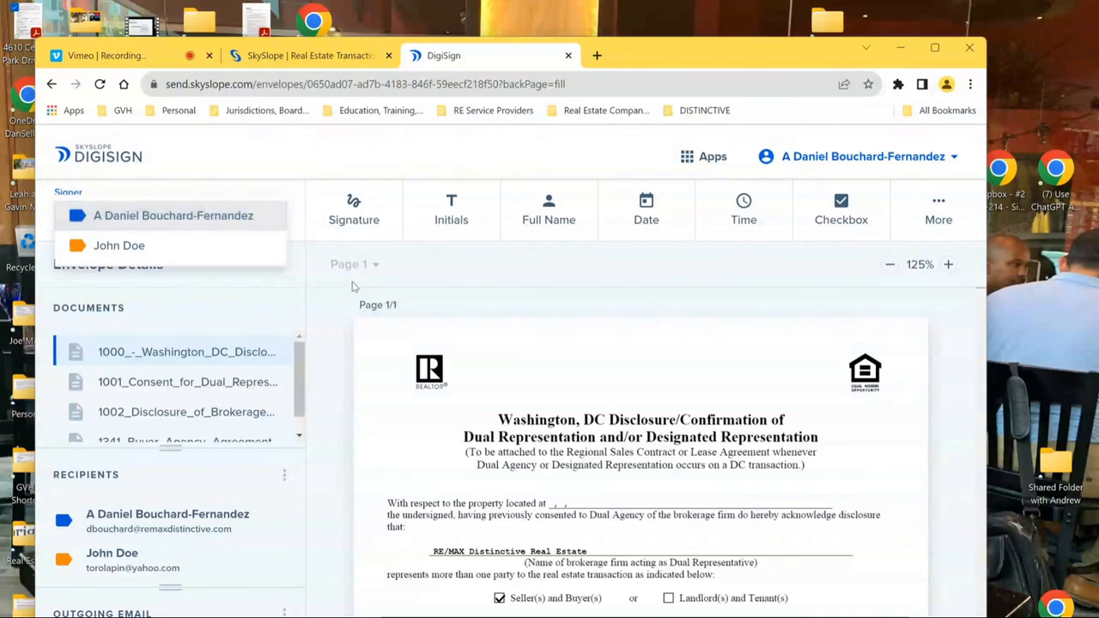
pyautogui.click(114, 249)
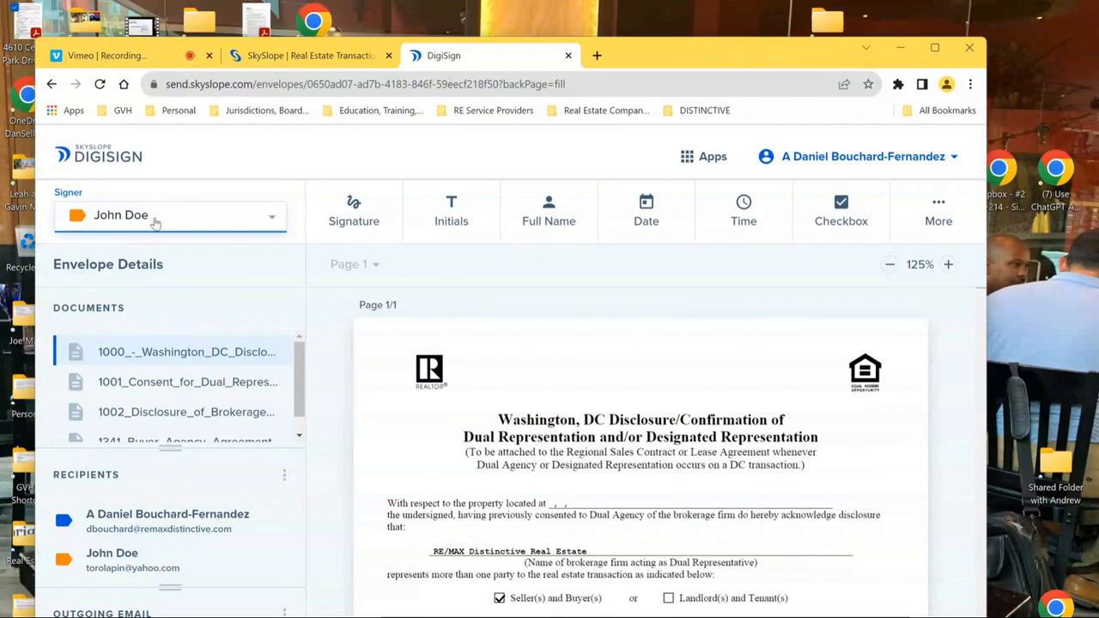
pyautogui.click(155, 223)
pyautogui.click(170, 187)
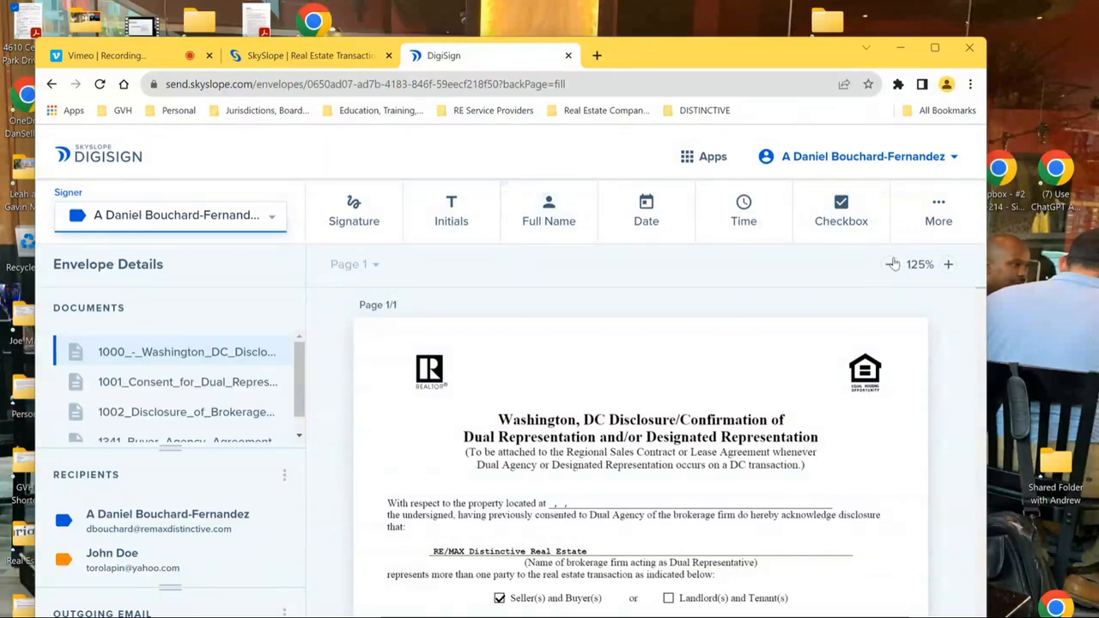
# - Place a signature field and an initials field beside it near the page top, then shrink both
pyautogui.click(354, 219)
pyautogui.moveTo(498, 352); pyautogui.dragTo(695, 388)
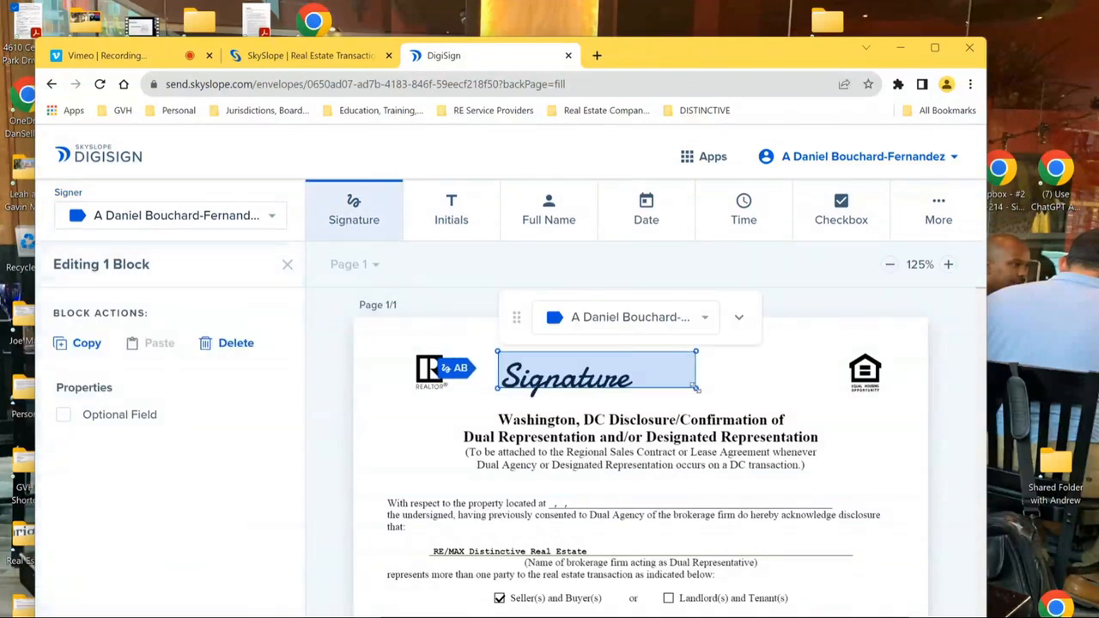
pyautogui.click(451, 208)
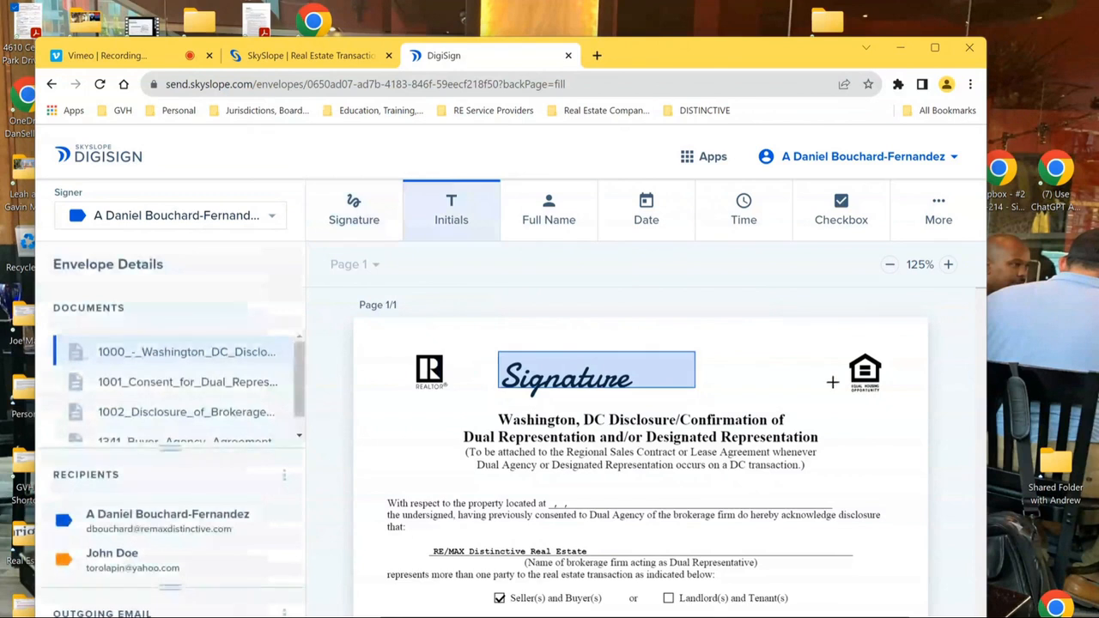
pyautogui.moveTo(753, 357); pyautogui.dragTo(816, 419)
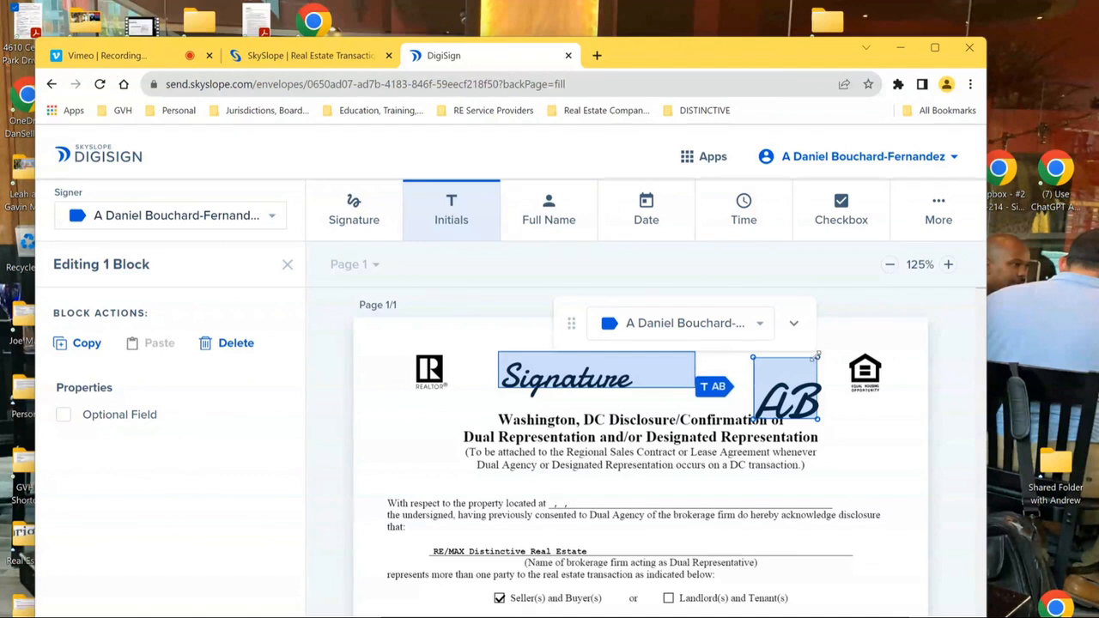
pyautogui.moveTo(817, 353); pyautogui.dragTo(778, 387)
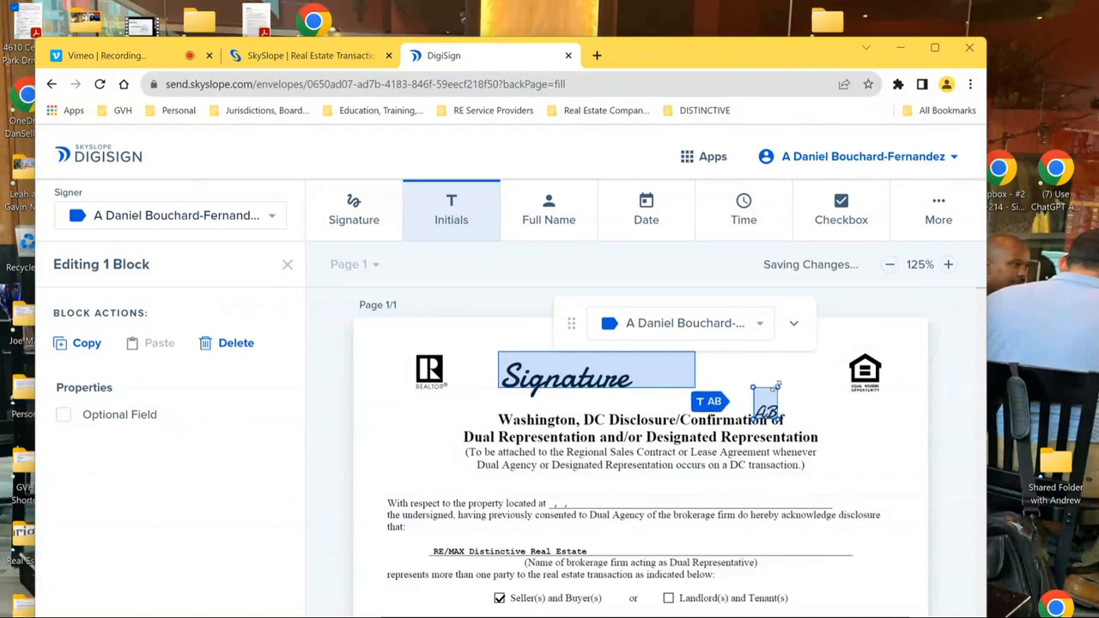
pyautogui.click(665, 365)
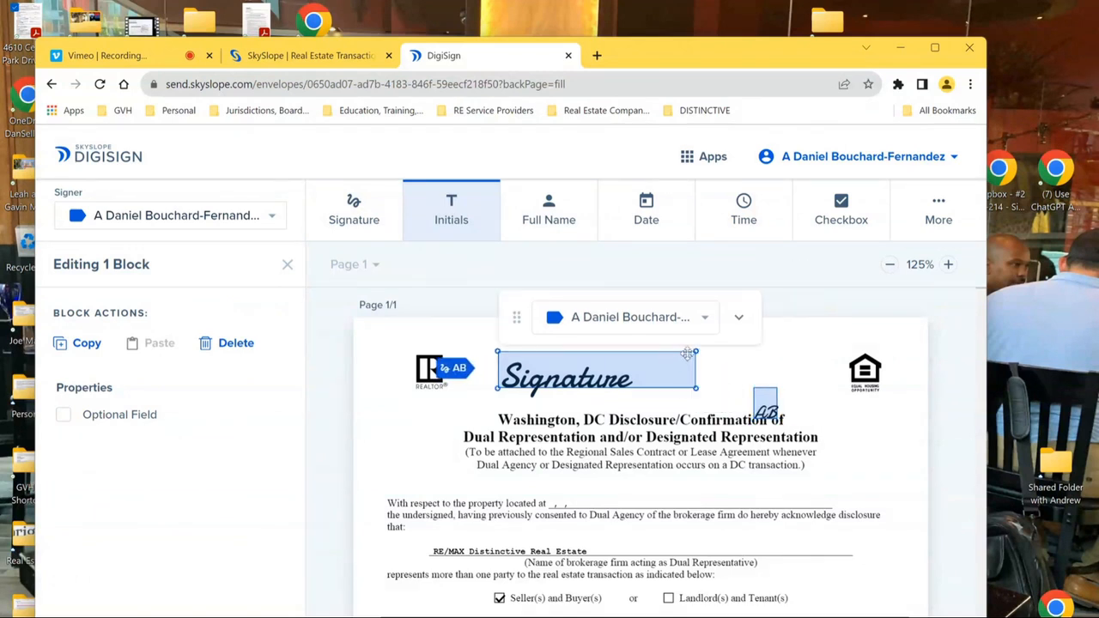
pyautogui.moveTo(698, 353); pyautogui.dragTo(633, 376)
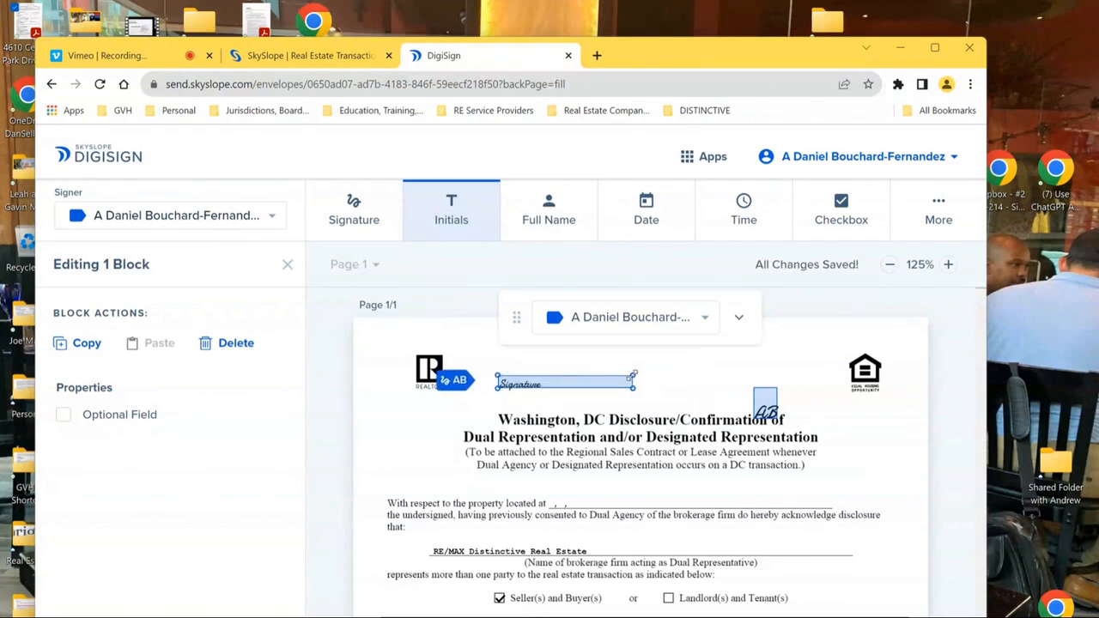
# - Reassign the signature field to the buyer and back to the agent, then add a full-name field below the title
pyautogui.click(704, 317)
pyautogui.click(568, 349)
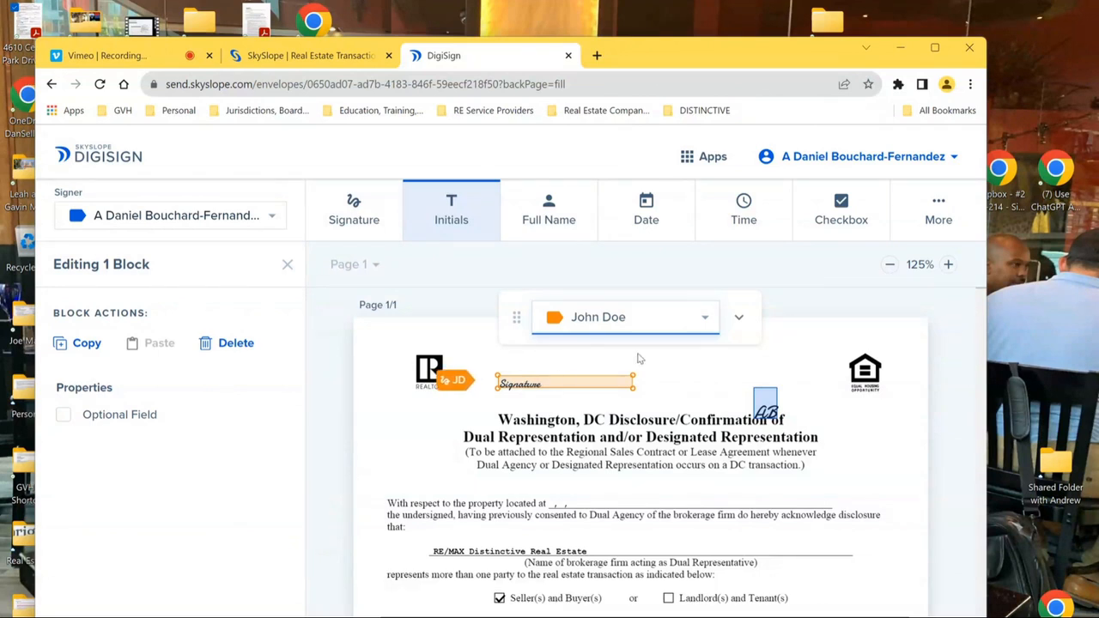
pyautogui.click(704, 319)
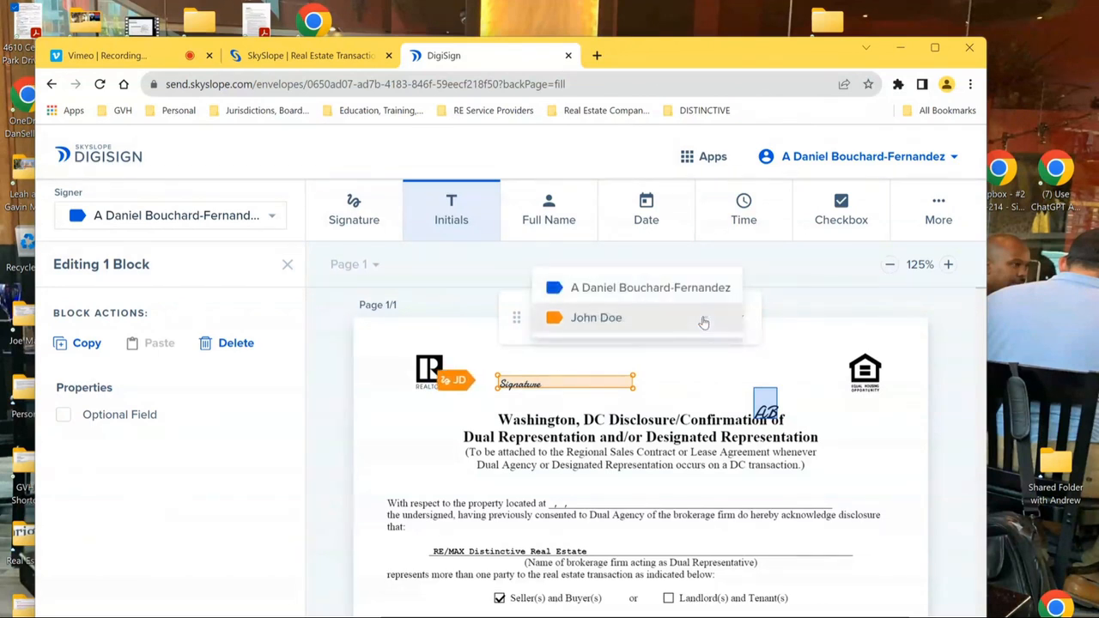
pyautogui.click(654, 290)
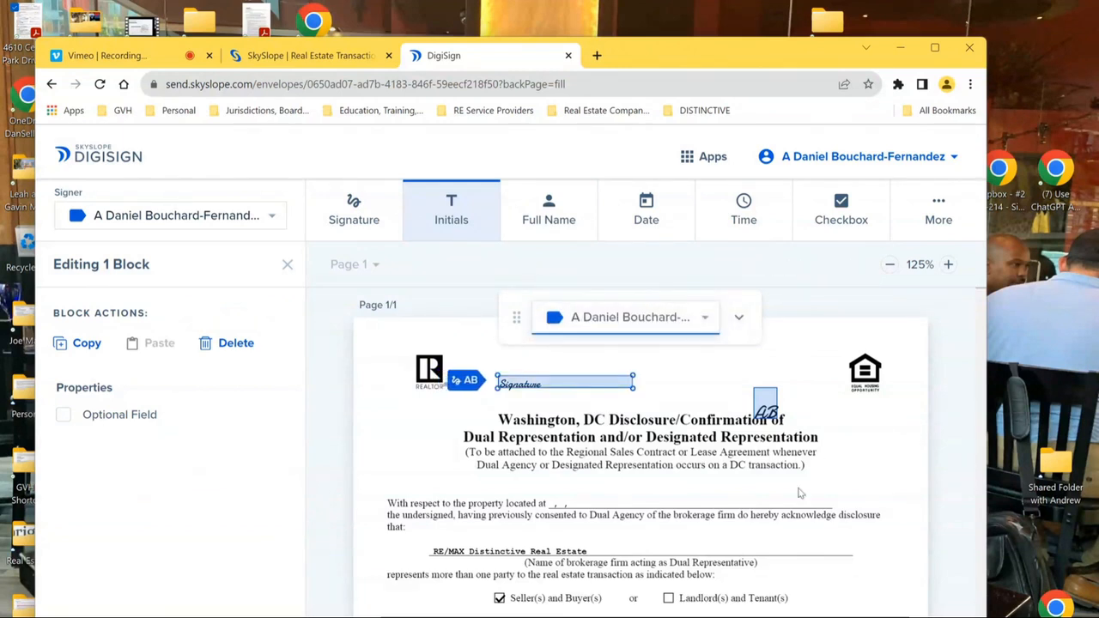
pyautogui.click(559, 225)
pyautogui.moveTo(583, 473); pyautogui.dragTo(763, 498)
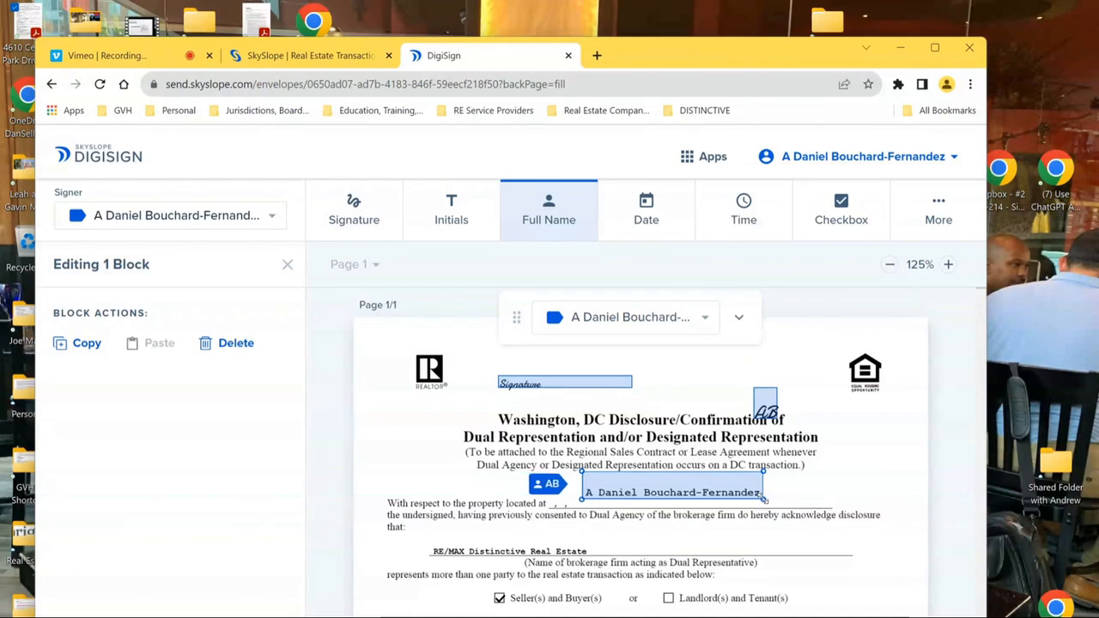
# - Place a date field beside the initials and a time field at the top of the page
pyautogui.click(646, 215)
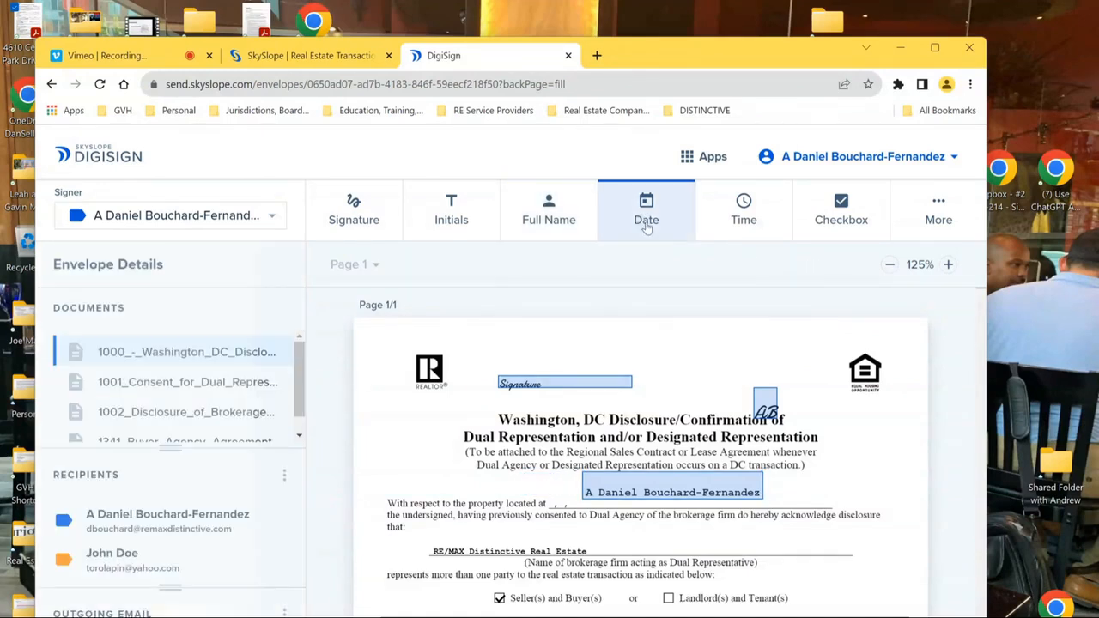
pyautogui.click(872, 448)
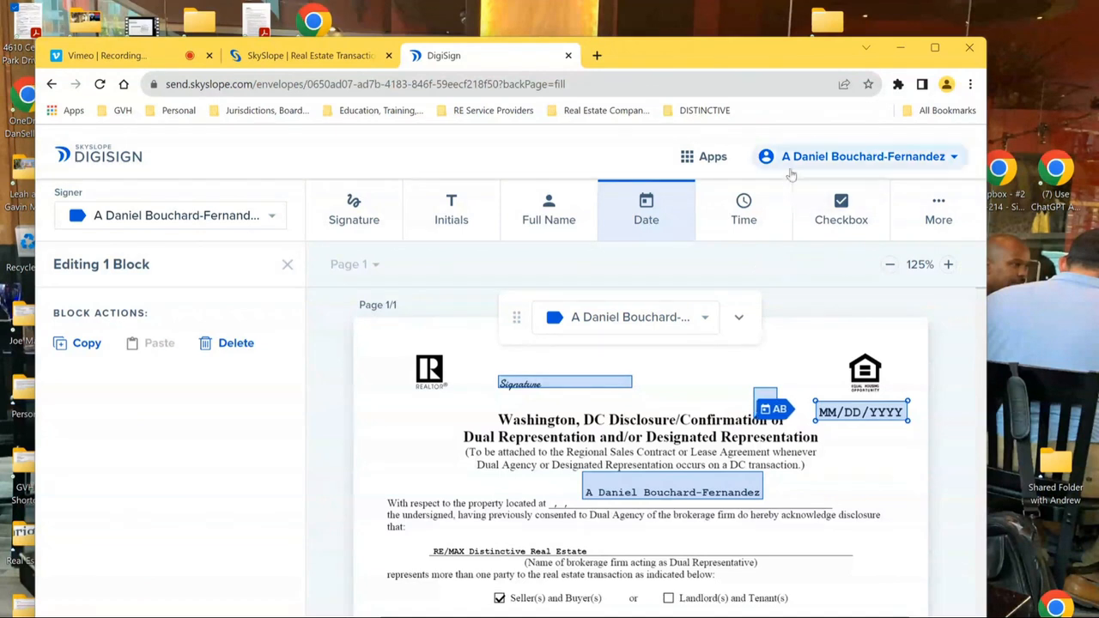
pyautogui.click(743, 206)
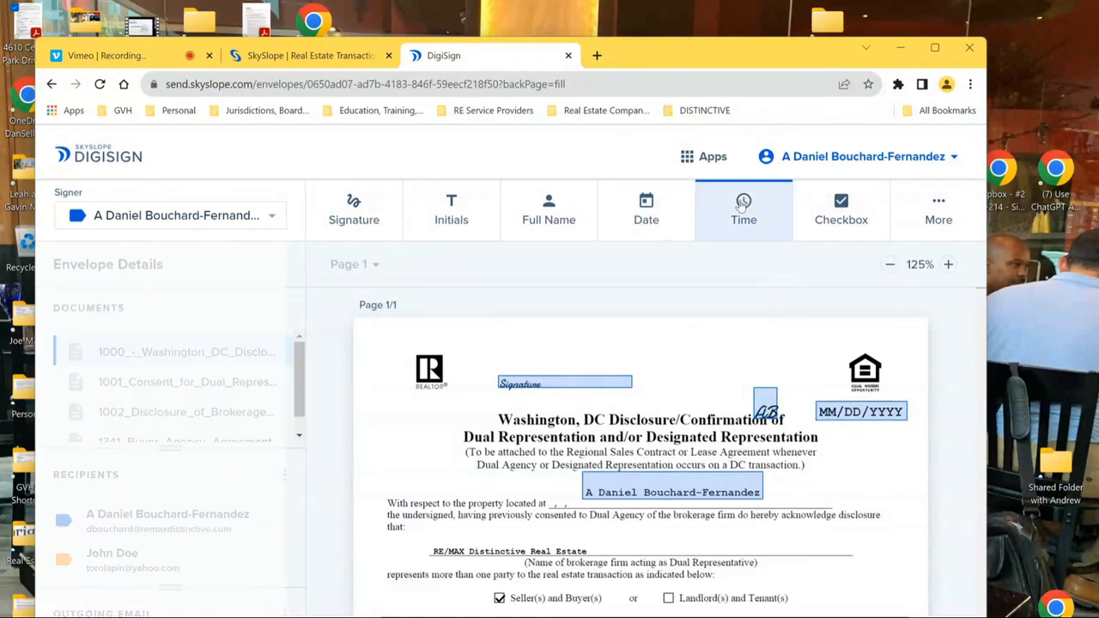
pyautogui.click(655, 344)
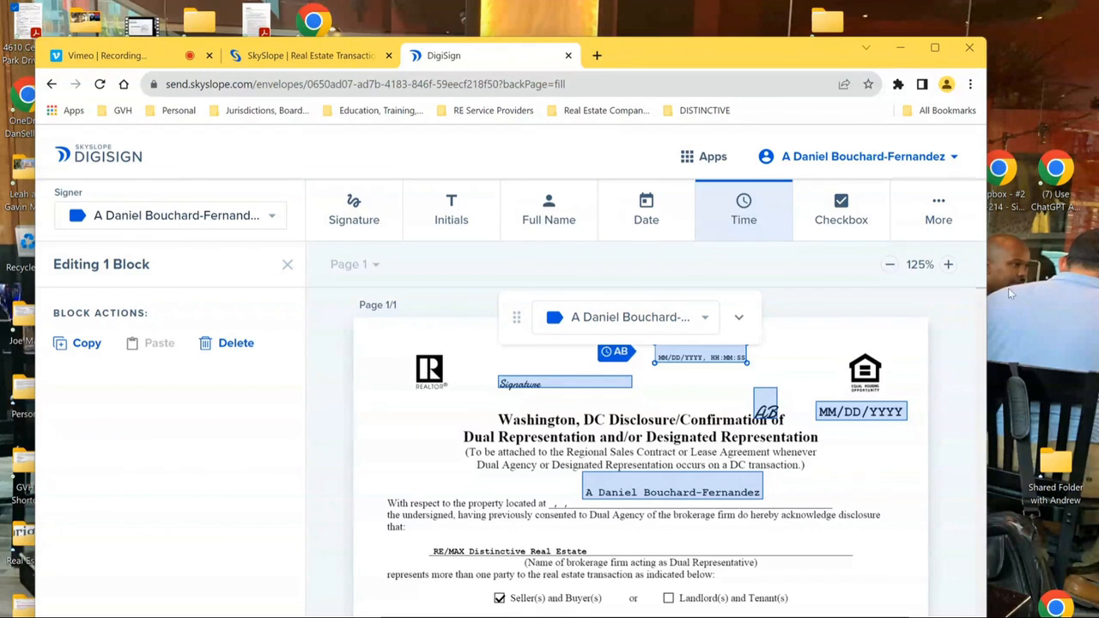
# - Place a checkbox and grow it into a linked group of four, keeping the at-least rule
pyautogui.click(840, 203)
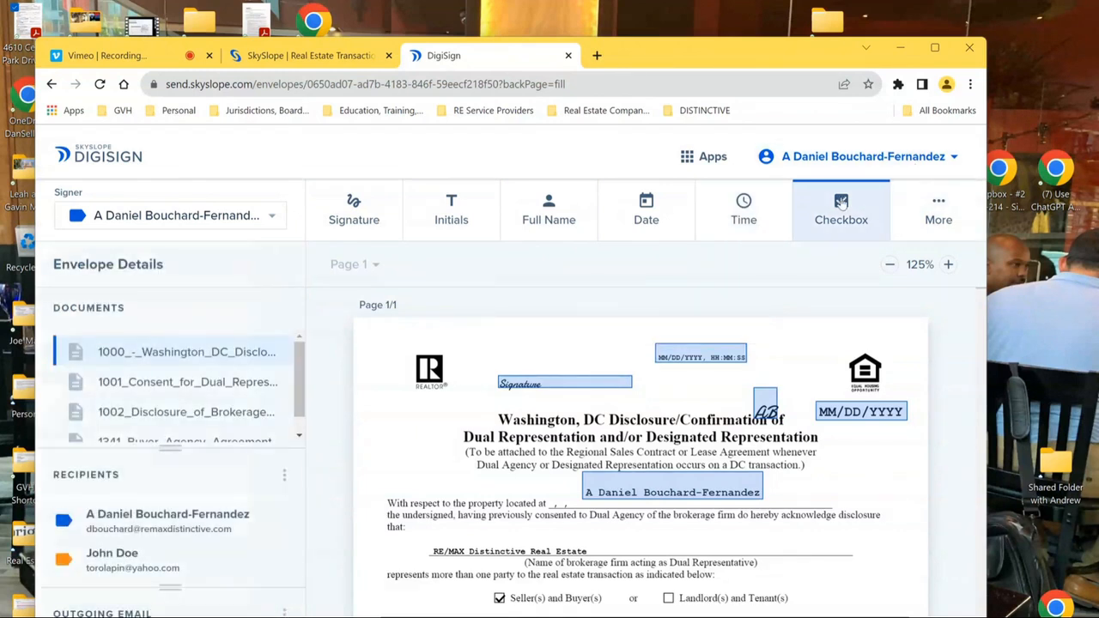
pyautogui.moveTo(382, 377); pyautogui.dragTo(413, 400)
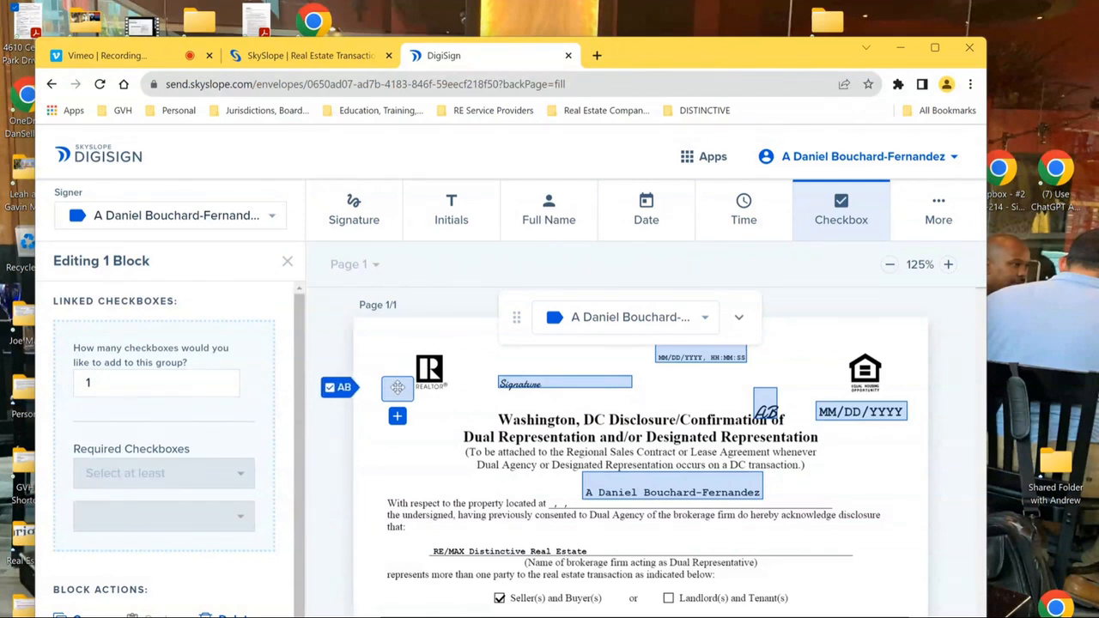
pyautogui.click(397, 416)
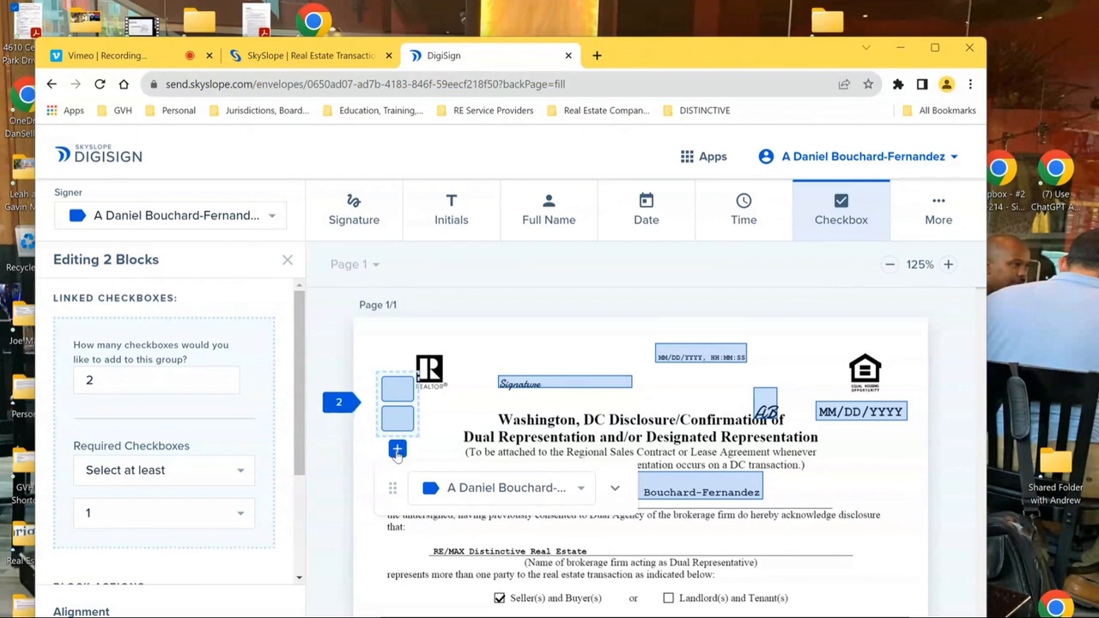
pyautogui.click(397, 449)
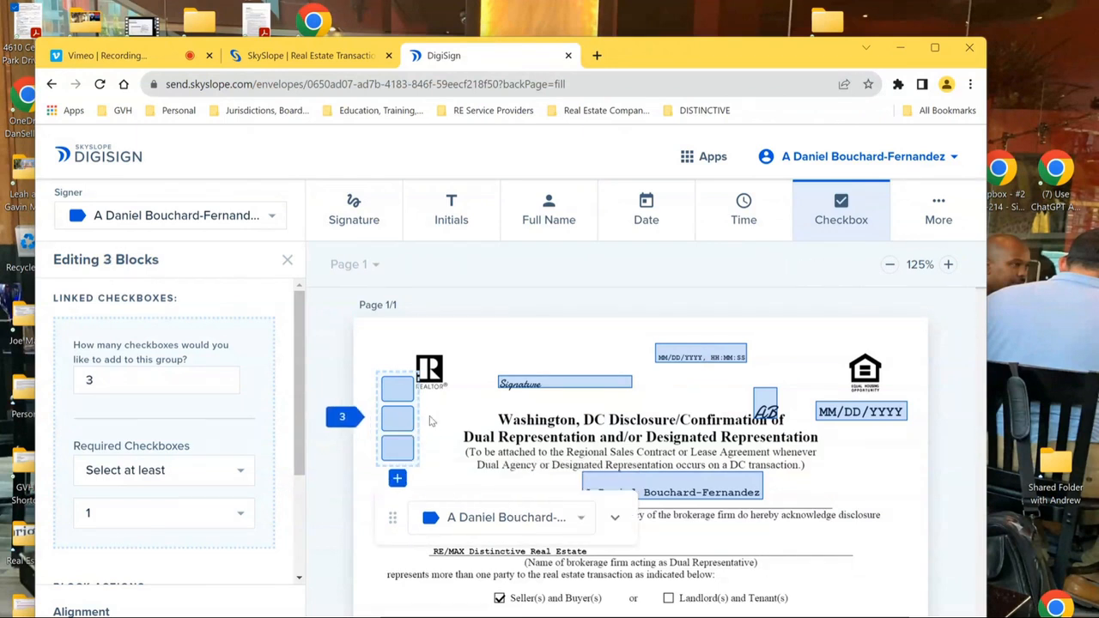
pyautogui.click(250, 477)
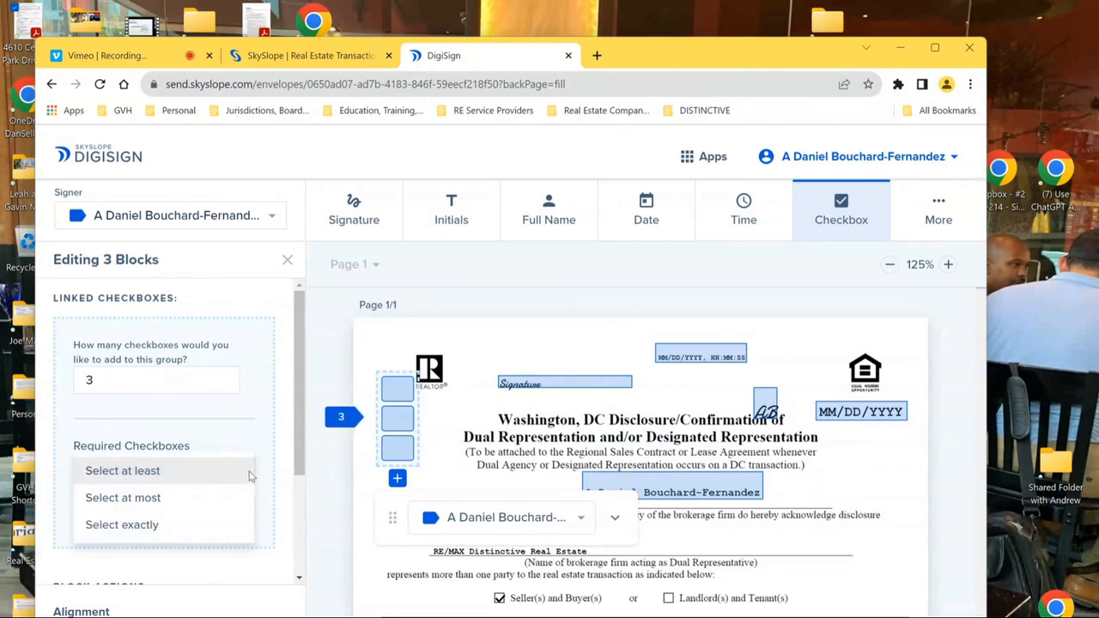
pyautogui.click(360, 346)
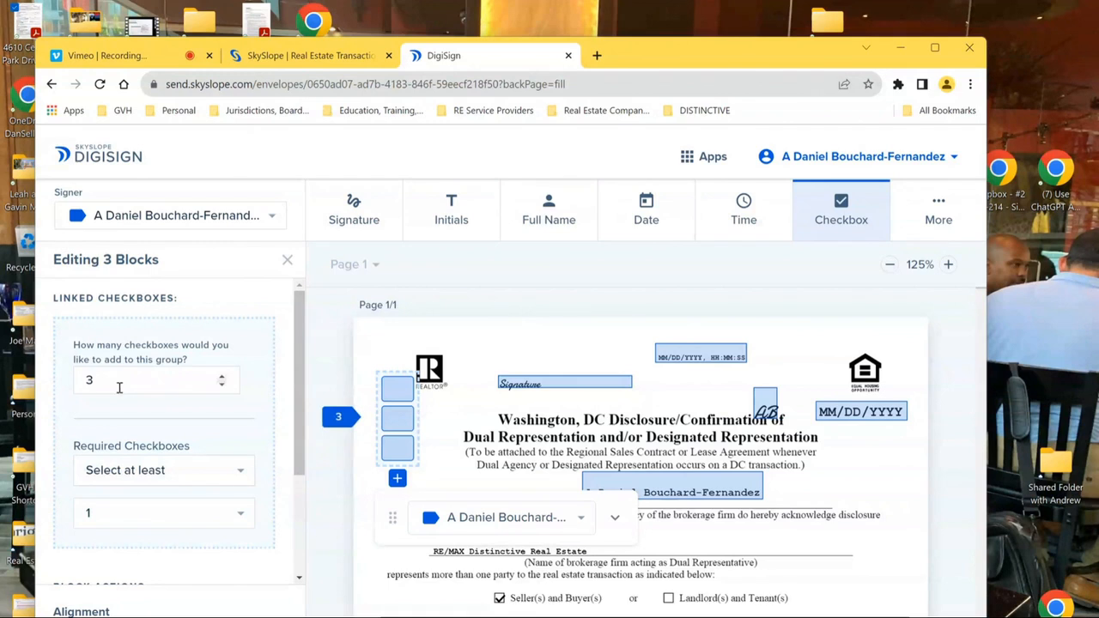
pyautogui.click(397, 480)
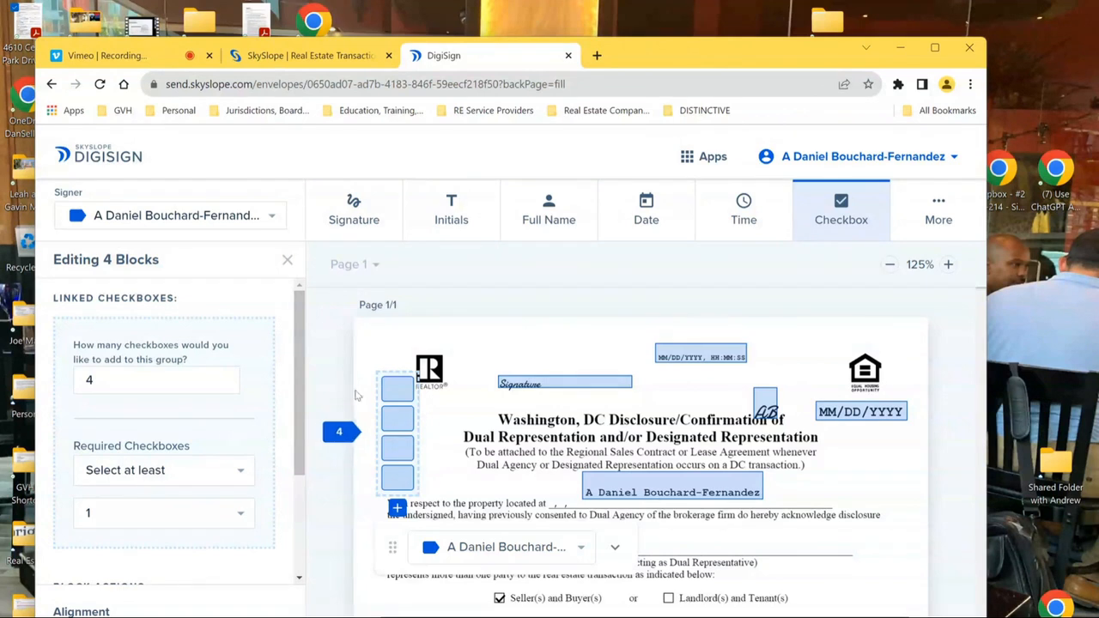
# - Move the four-checkbox group beside the REALTOR logo and select its second checkbox
pyautogui.moveTo(397, 388); pyautogui.dragTo(387, 354)
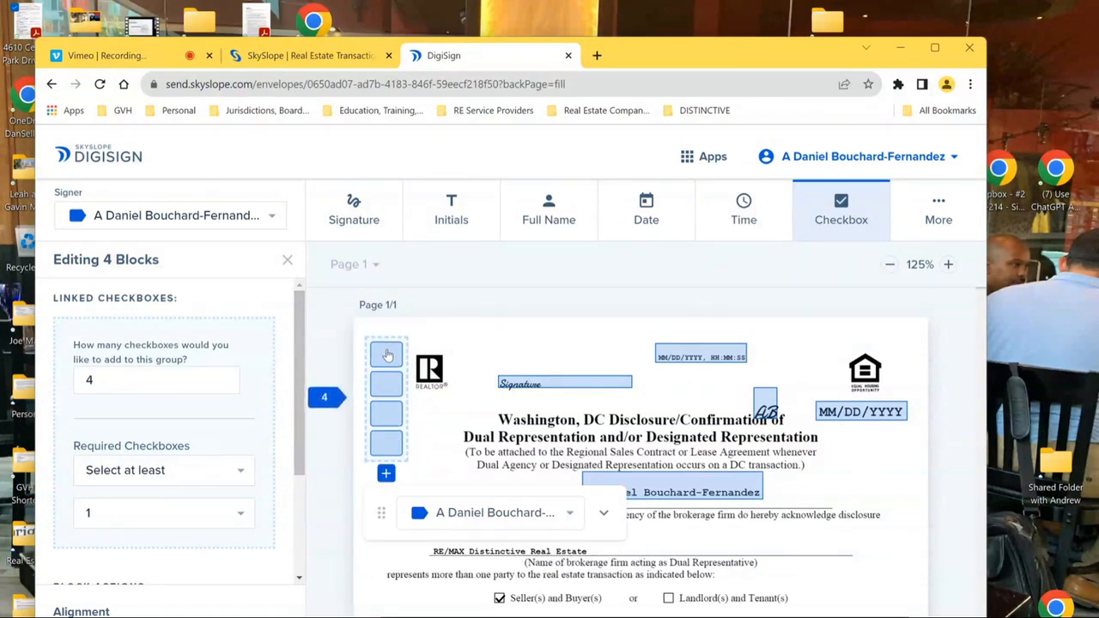
pyautogui.click(244, 475)
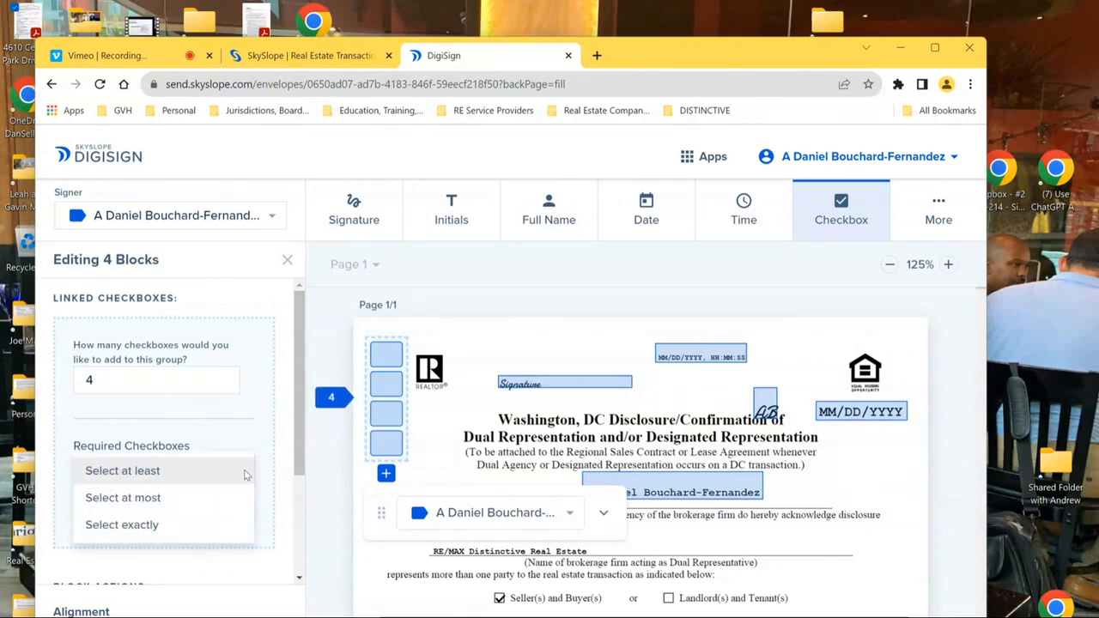
pyautogui.click(392, 356)
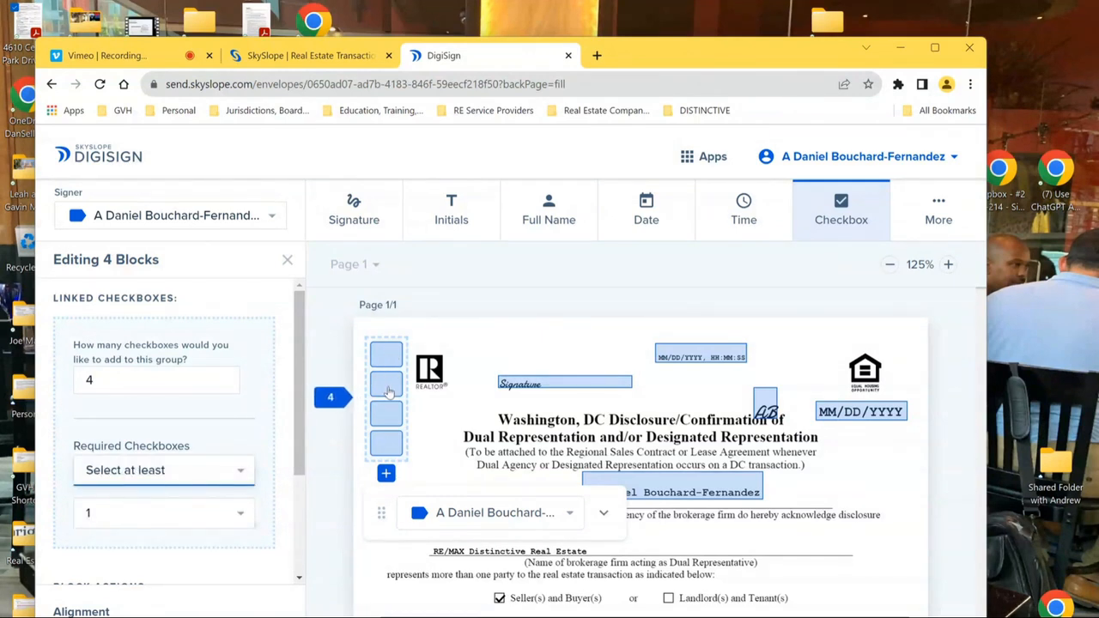
pyautogui.click(388, 386)
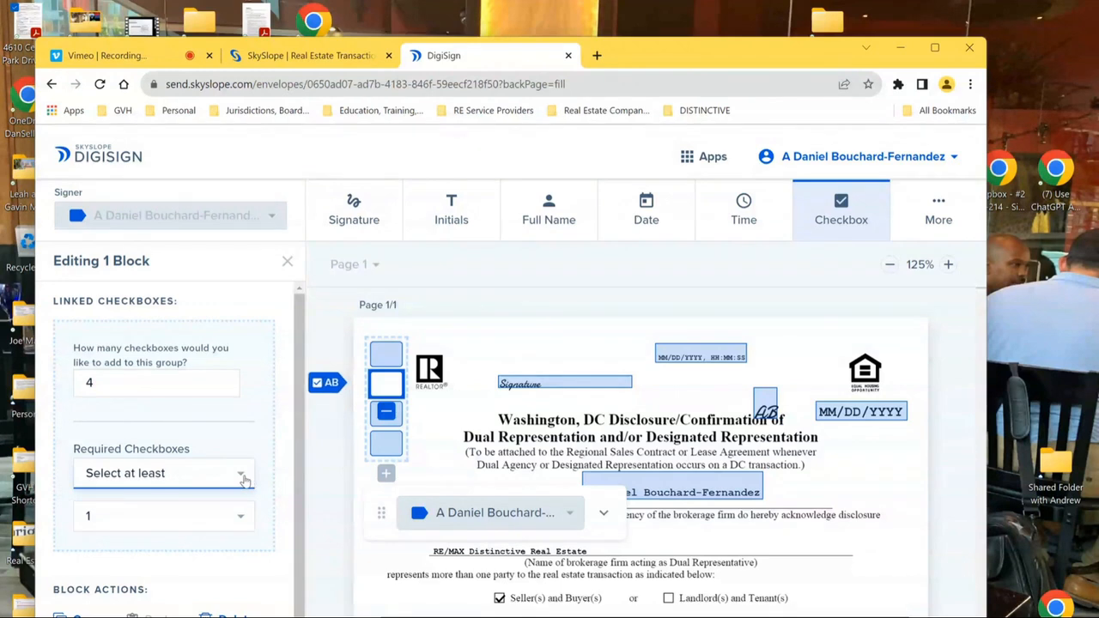
# - Change the checkbox group's rule from at least 1 to 'Select at most' 3
pyautogui.click(245, 479)
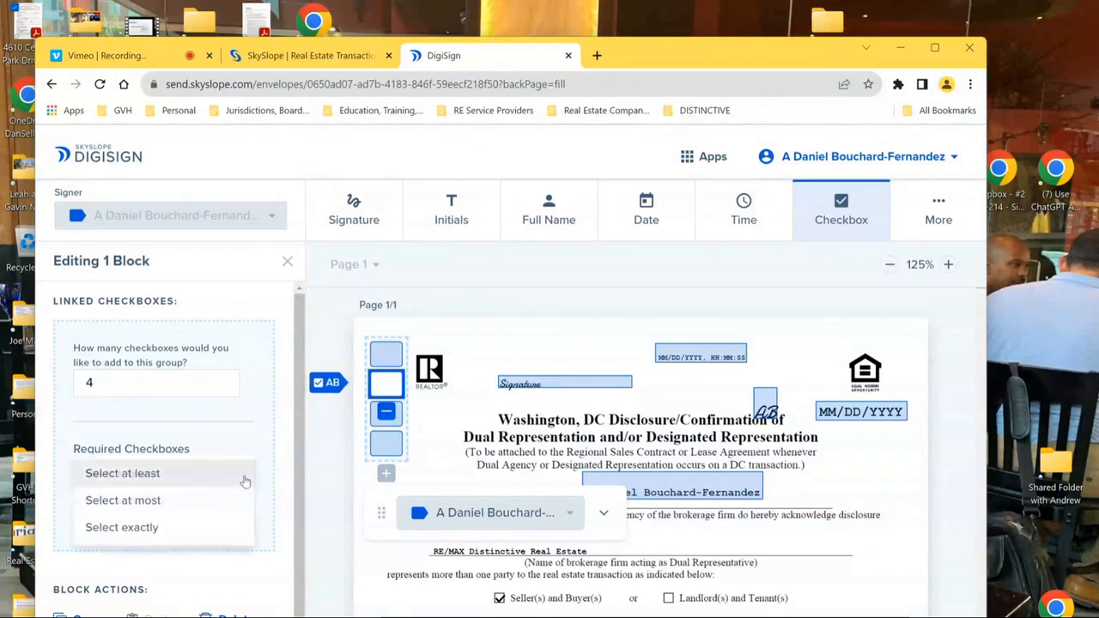
pyautogui.click(150, 506)
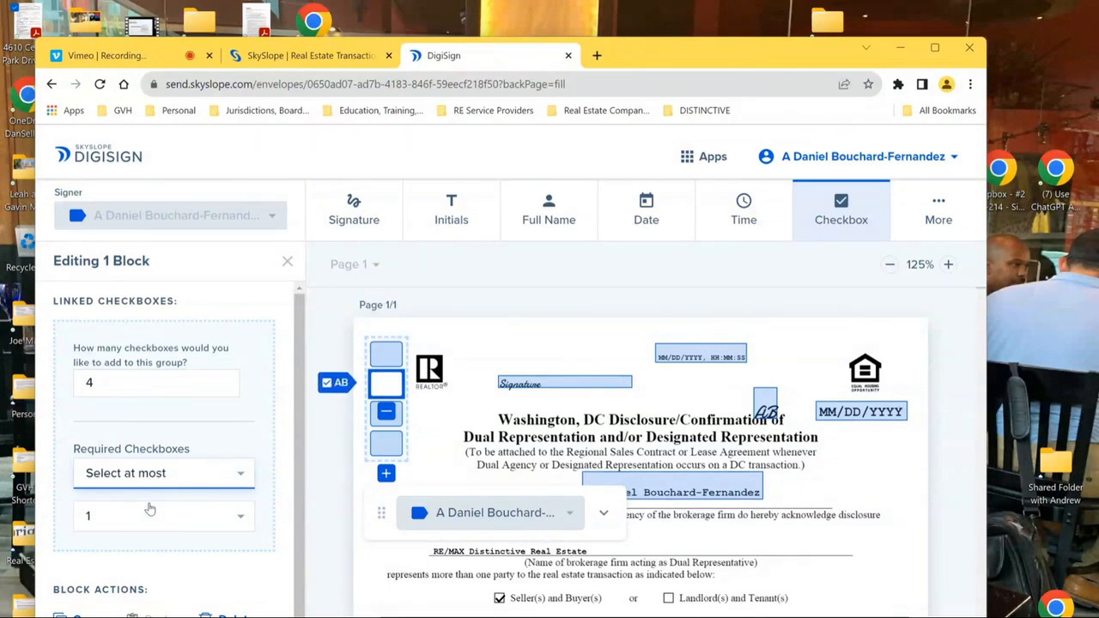
pyautogui.click(238, 522)
pyautogui.click(159, 571)
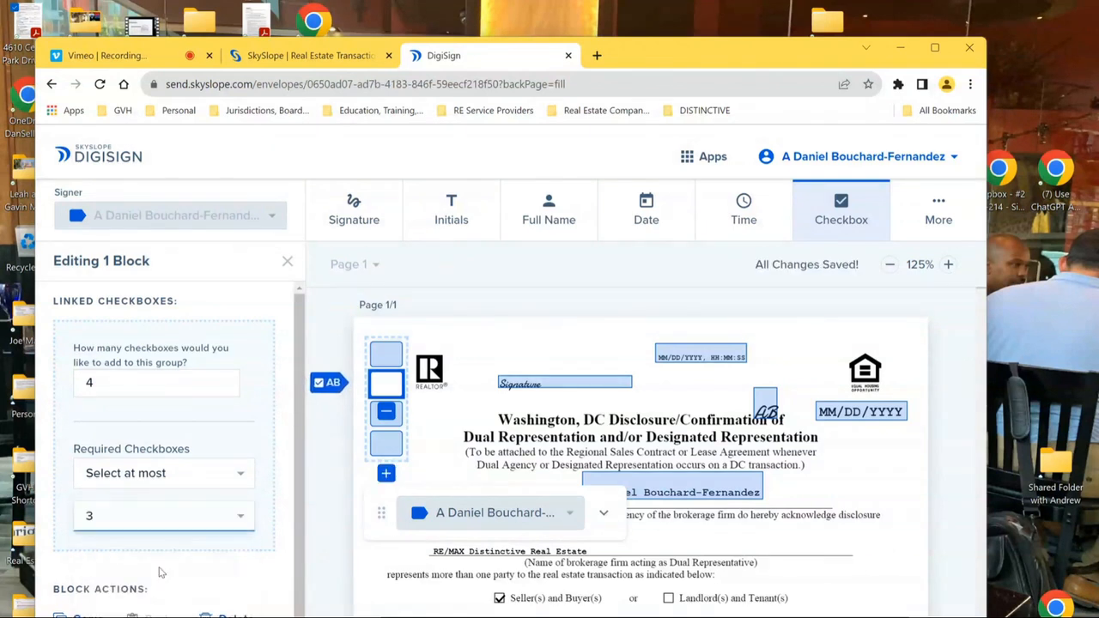
pyautogui.click(232, 478)
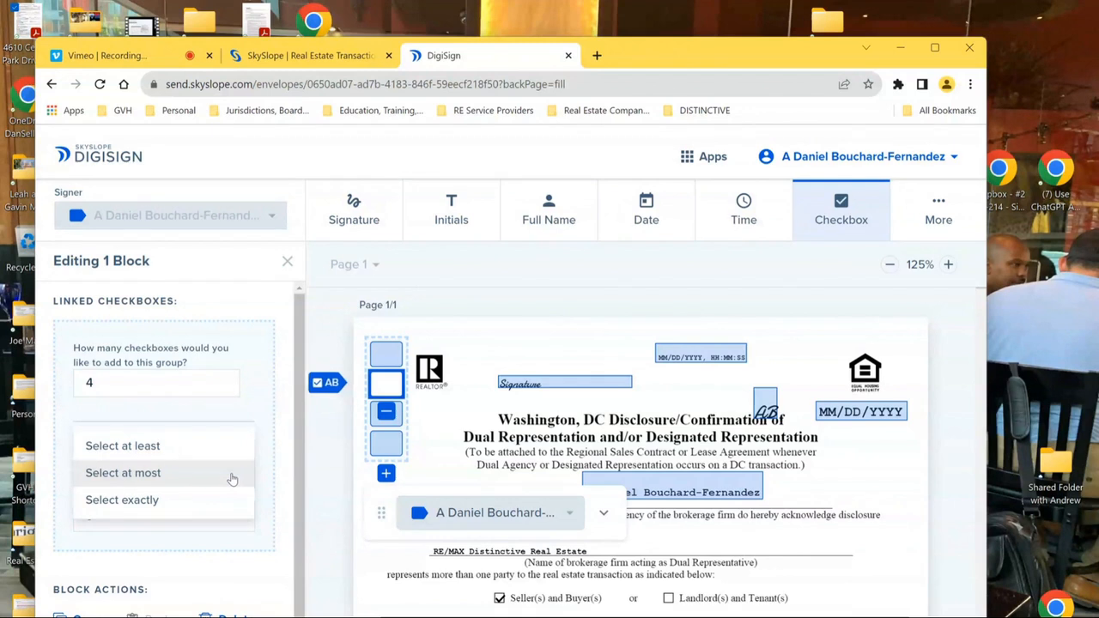
pyautogui.click(231, 478)
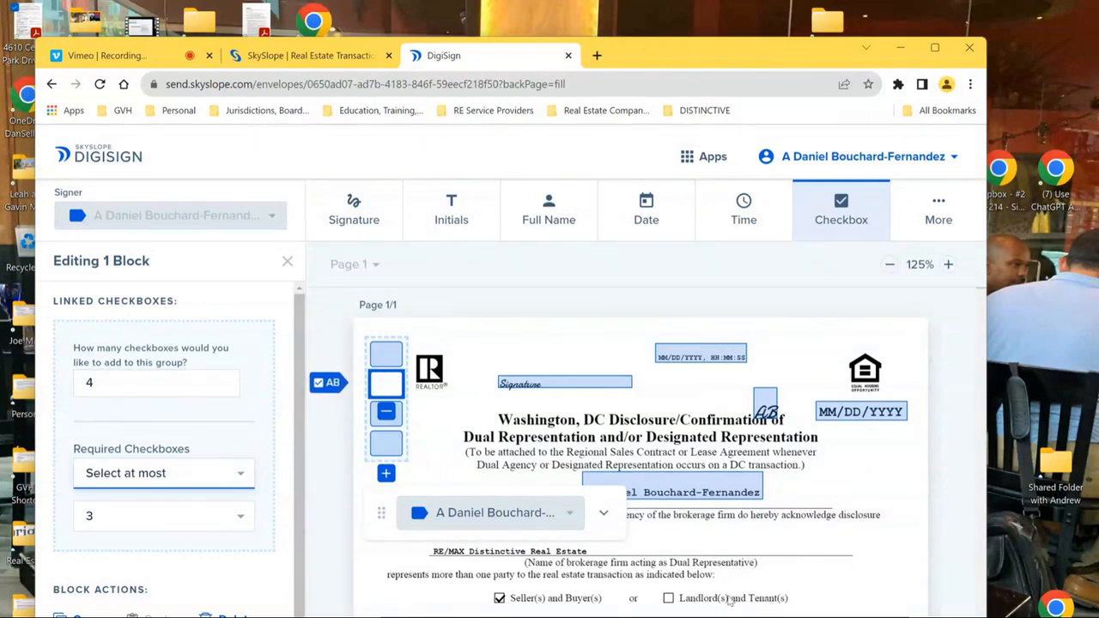
# - Draw a text field beside the brokerage firm line containing 'Vkkefw;kkdffnkjdm c;'
pyautogui.click(947, 217)
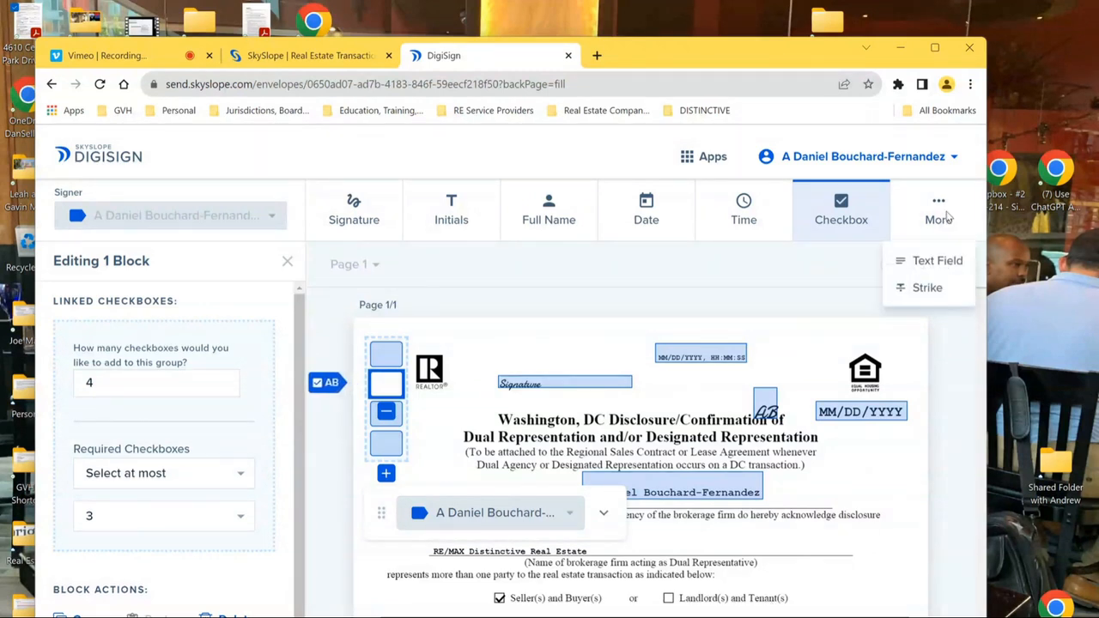
pyautogui.click(935, 260)
pyautogui.moveTo(649, 528); pyautogui.dragTo(869, 562)
pyautogui.click(754, 547)
pyautogui.write('V')
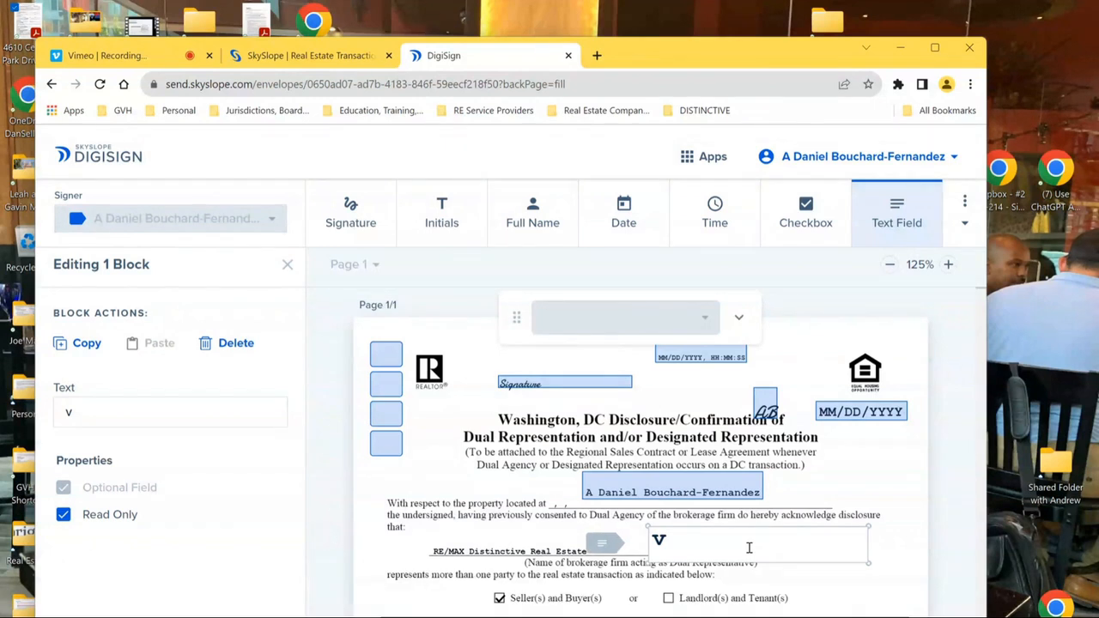
pyautogui.write('kk')
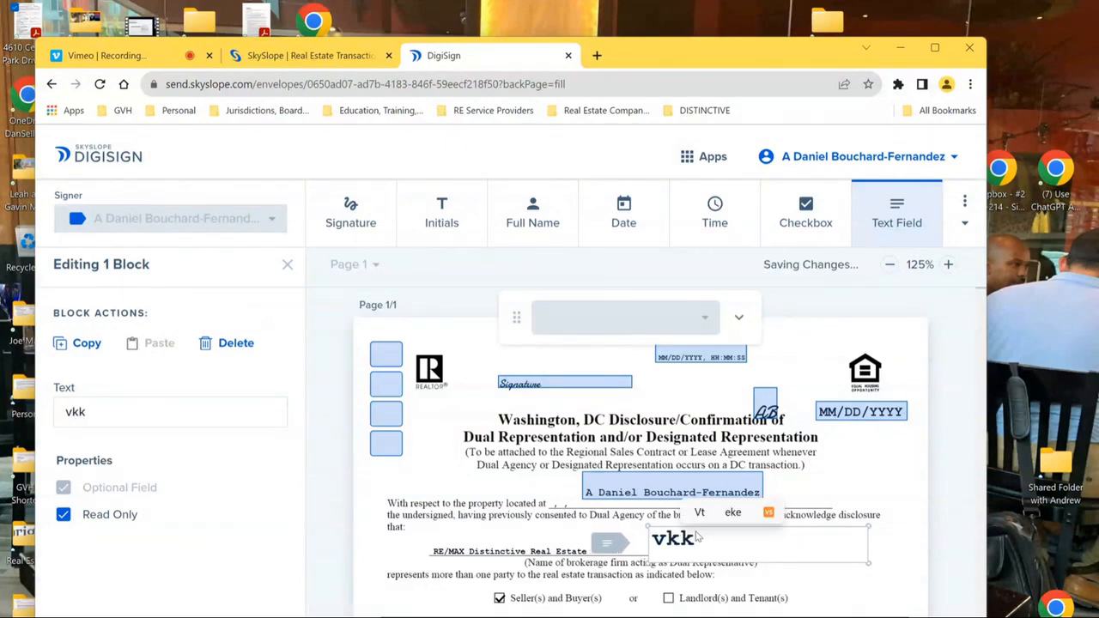
pyautogui.write('efw;kkdffnkjdm c;')
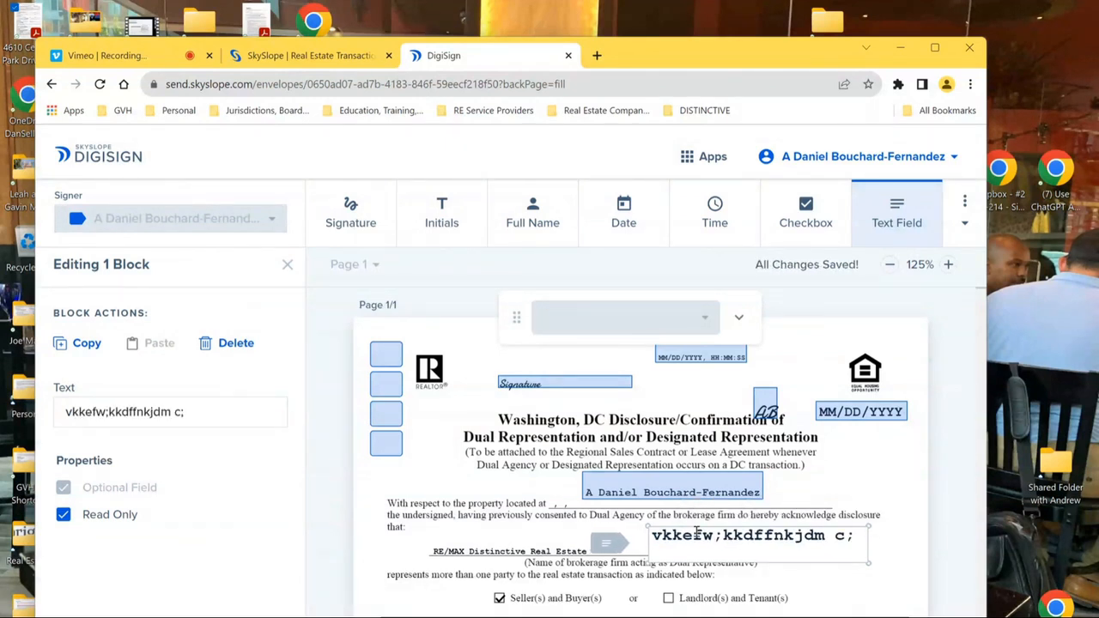
pyautogui.click(964, 211)
pyautogui.click(945, 270)
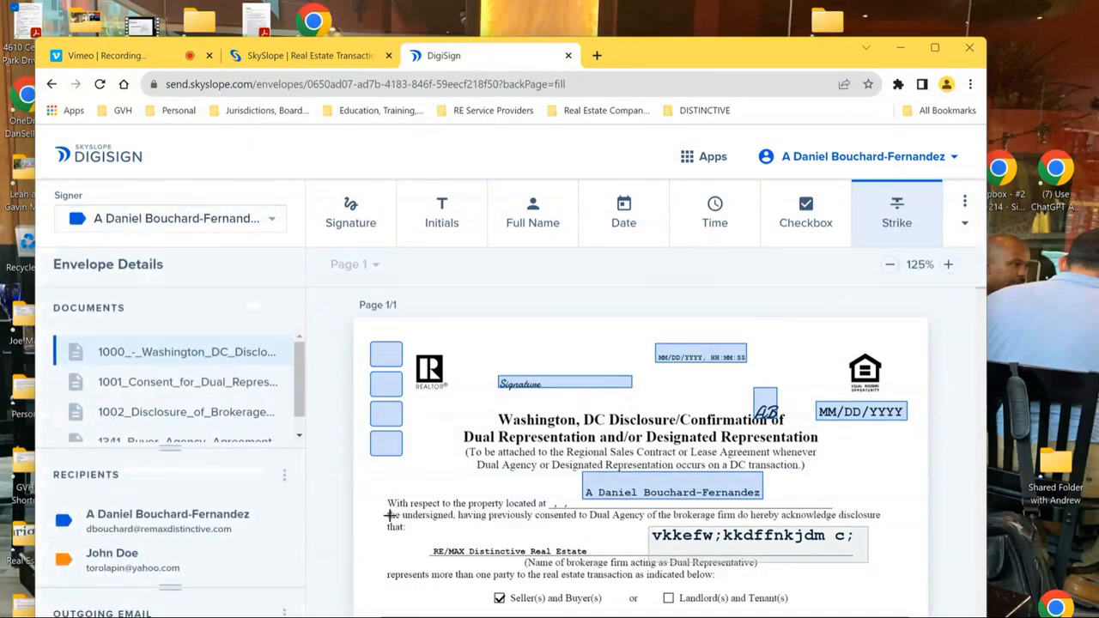
# - Strike through the 'previously consented to Dual Agency' line, make it red, and copy it
pyautogui.moveTo(388, 515); pyautogui.dragTo(670, 515)
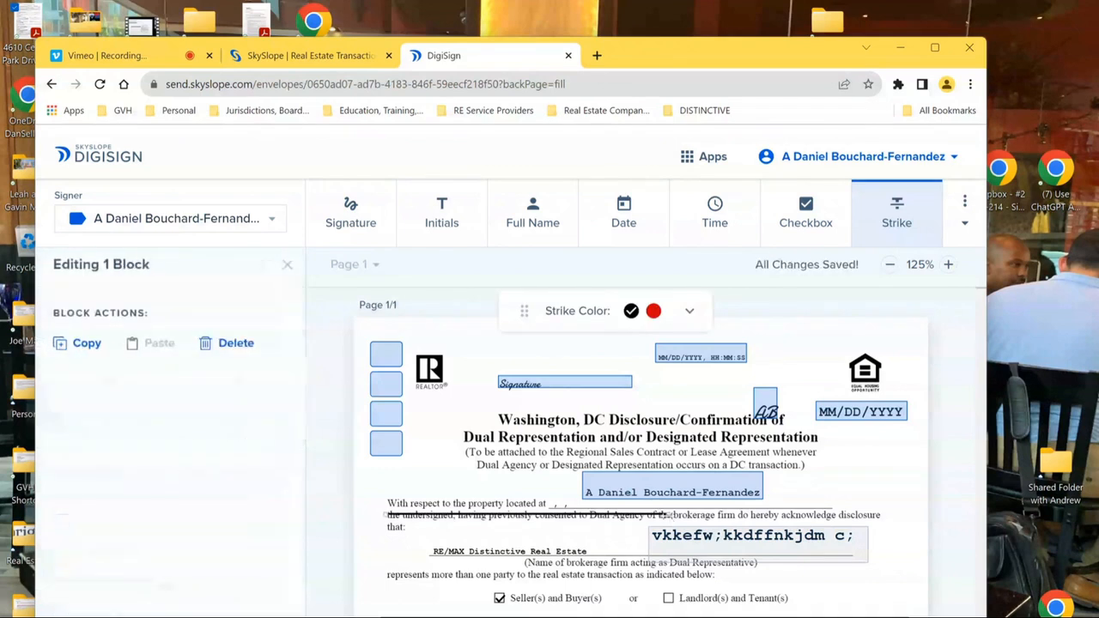
pyautogui.click(653, 313)
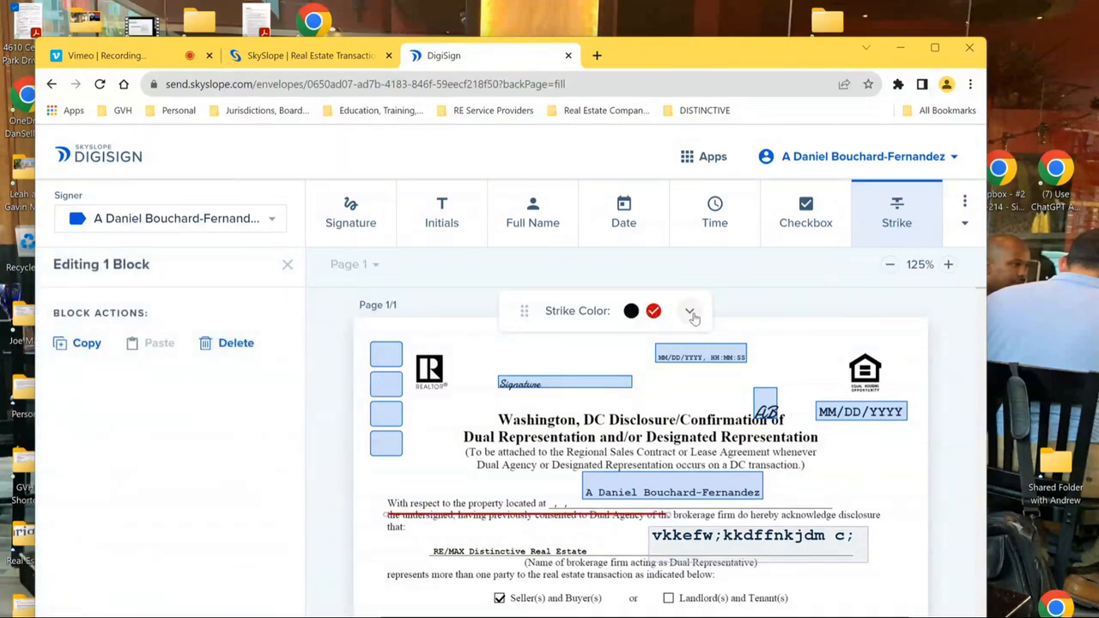
pyautogui.click(691, 314)
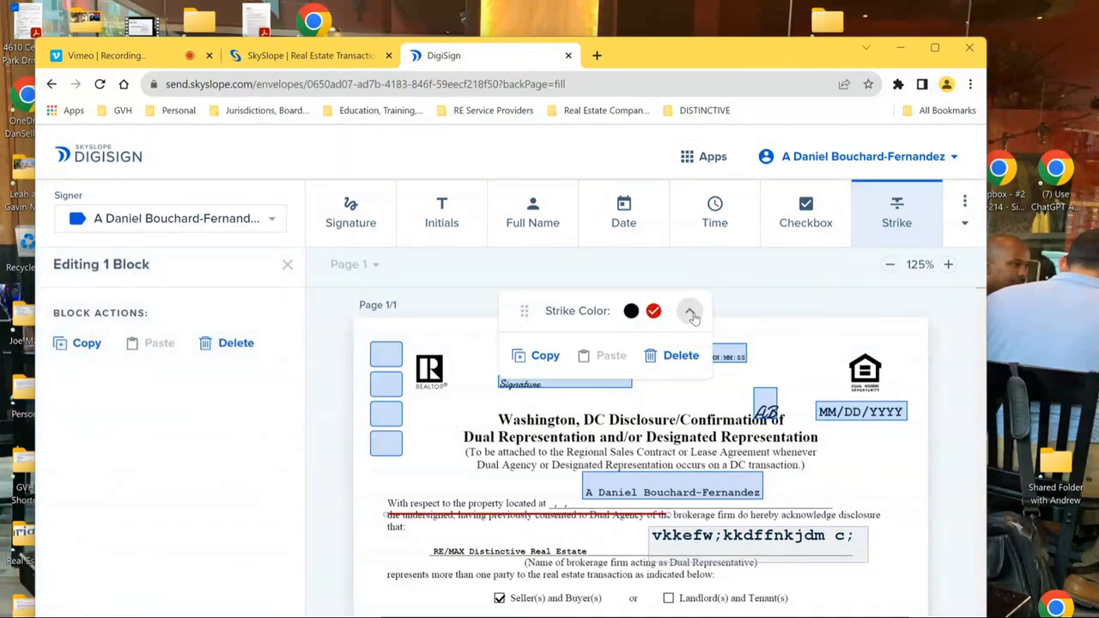
pyautogui.click(541, 357)
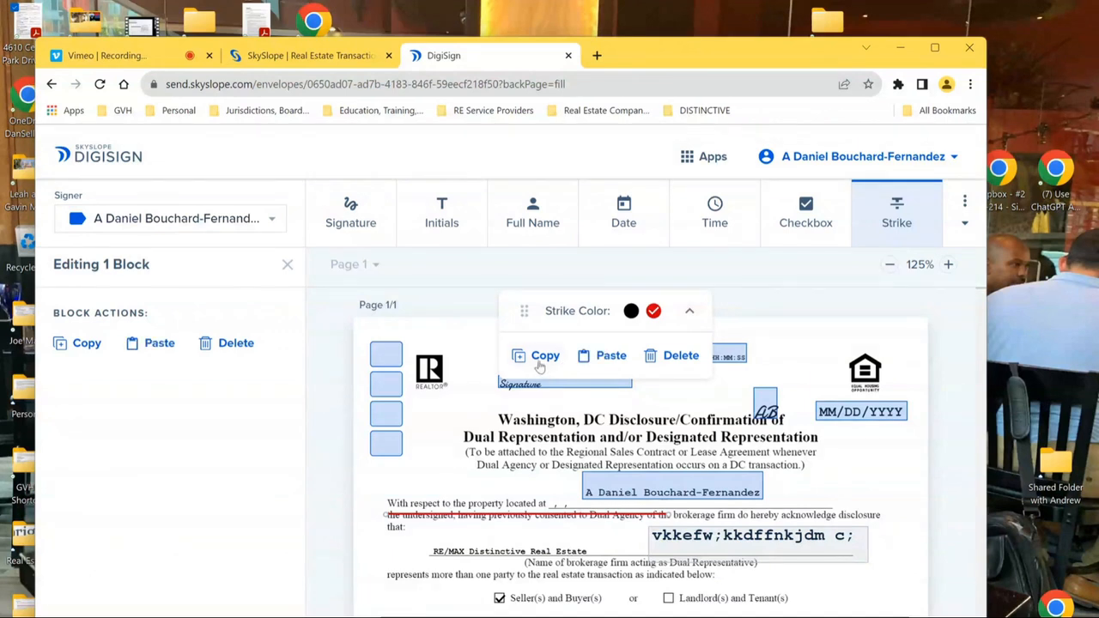
# - Add a short strike near 'represents', delete the extra pasted red strike, and stop striking
pyautogui.click(393, 579)
pyautogui.rightClick(393, 579)
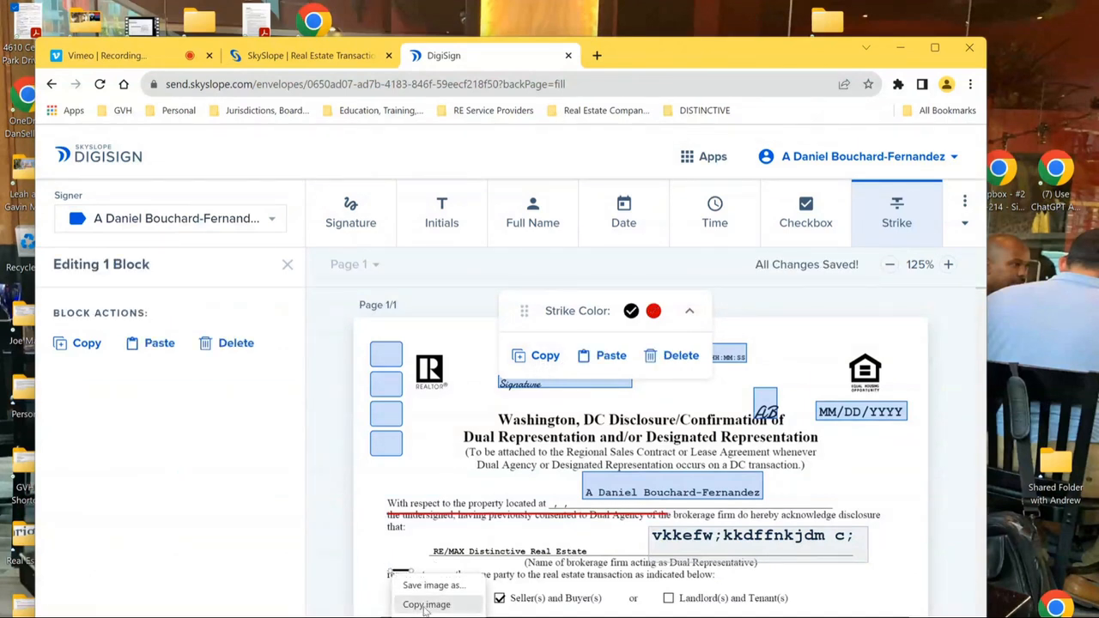
pyautogui.click(615, 357)
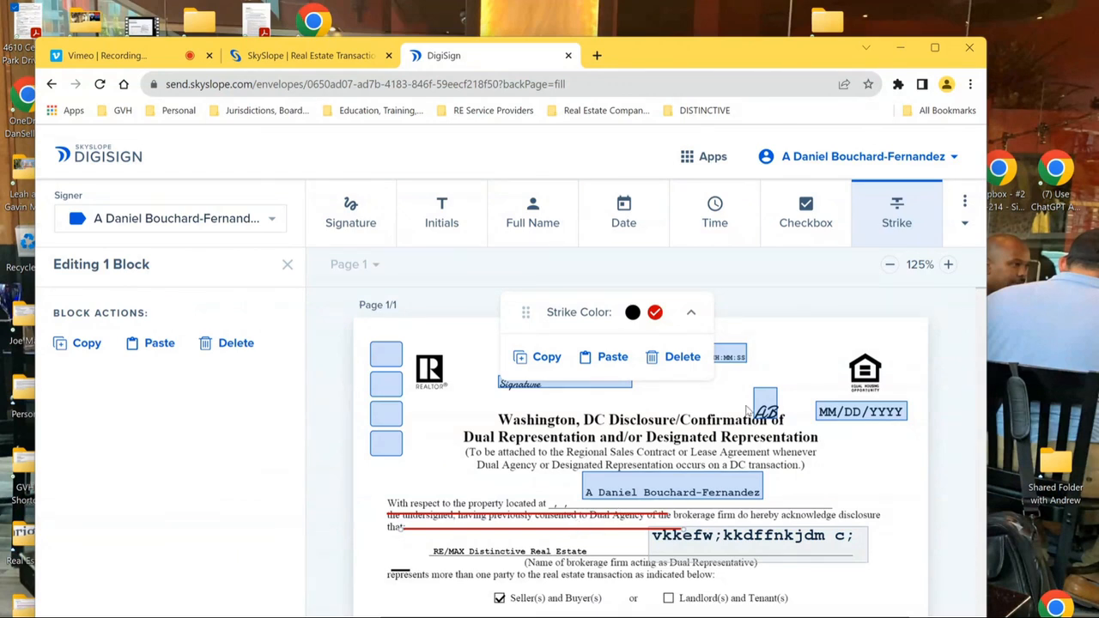
pyautogui.click(674, 358)
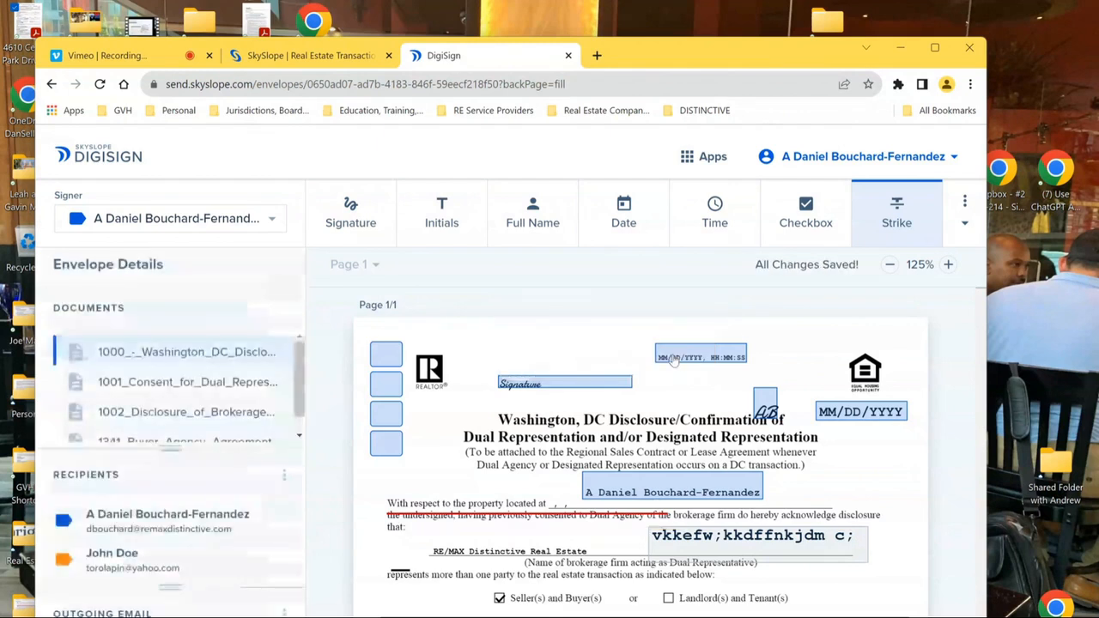
pyautogui.click(912, 219)
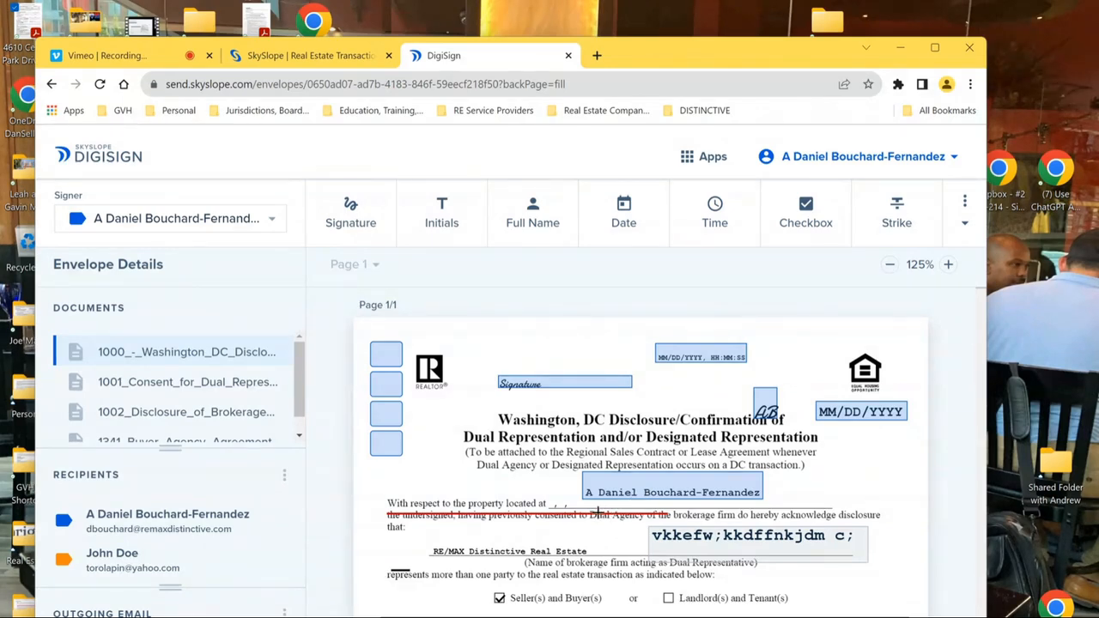
# - Edit the email subject to end with 'adk;cn;asscnaska;cna;skkc' and replace the body with 'svnk;.sd kqjle, slck; d ;s'
pyautogui.click(965, 224)
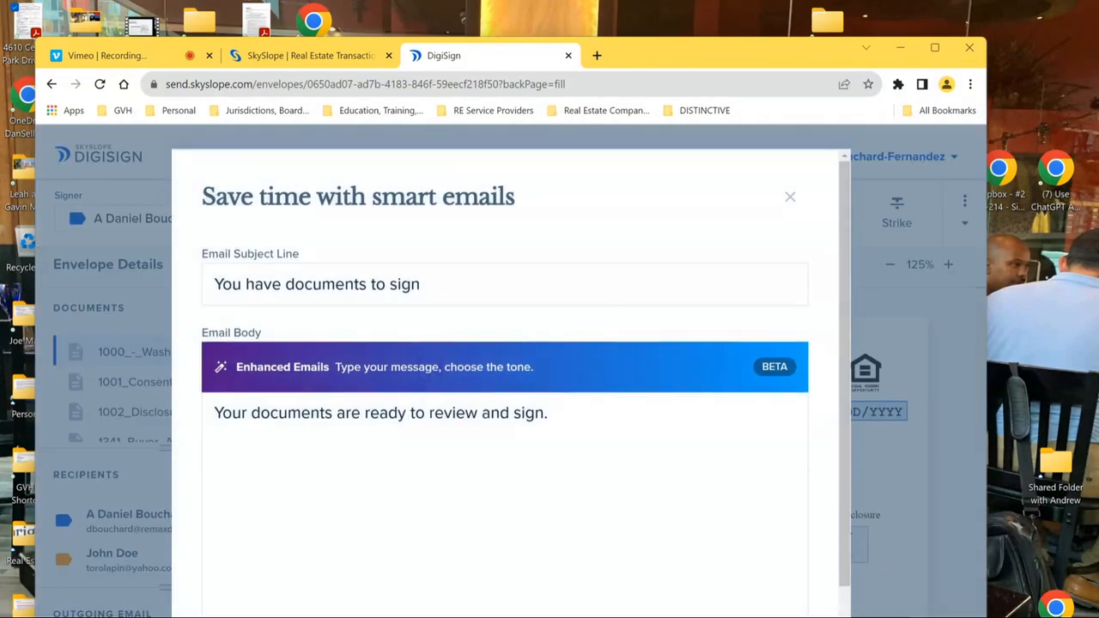
pyautogui.click(438, 291)
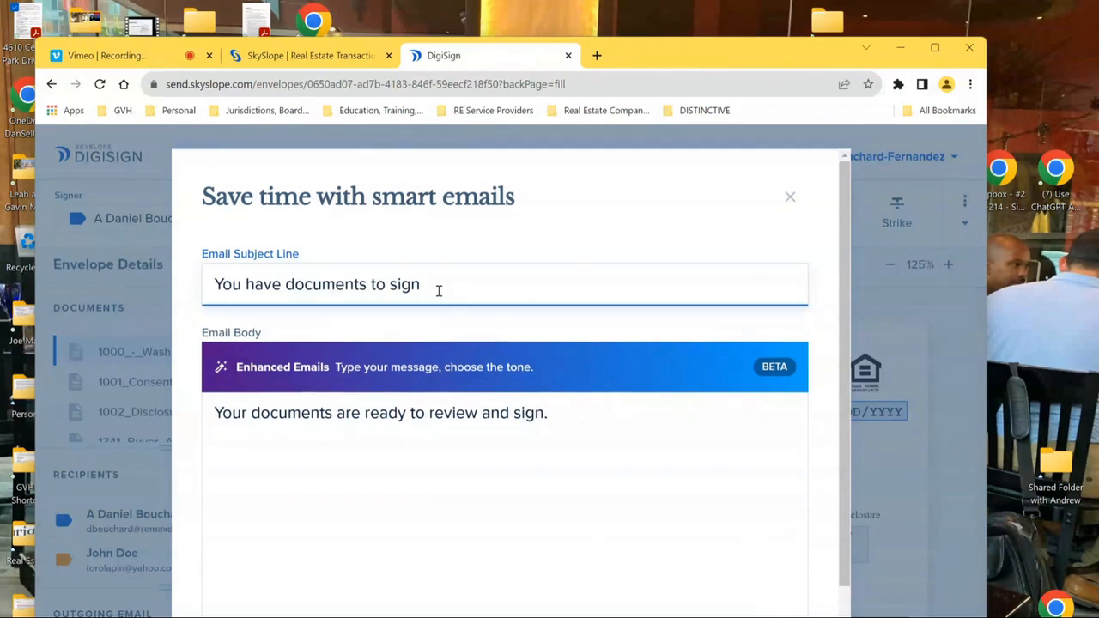
pyautogui.press('BackSpace')
pyautogui.press('BackSpace')
pyautogui.press('BackSpace')
pyautogui.press('BackSpace')
pyautogui.press('BackSpace')
pyautogui.press('BackSpace')
pyautogui.press('BackSpace')
pyautogui.press('BackSpace')
pyautogui.press('BackSpace')
pyautogui.press('BackSpace')
pyautogui.press('BackSpace')
pyautogui.press('BackSpace')
pyautogui.press('BackSpace')
pyautogui.press('BackSpace')
pyautogui.press('BackSpace')
pyautogui.press('BackSpace')
pyautogui.press('BackSpace')
pyautogui.press('BackSpace')
pyautogui.press('BackSpace')
pyautogui.write('adk;cn;asscnaska;cna;skkc')
pyautogui.tripleClick(550, 410)
pyautogui.write('svnk;.sd kqjle, slck; d ;s')
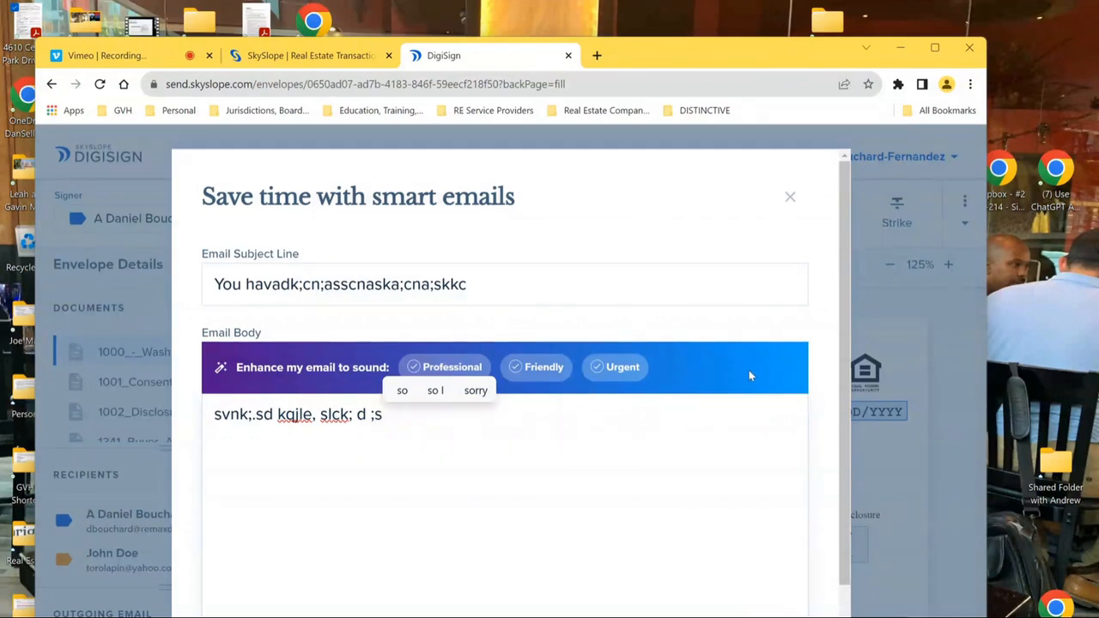
# - Try the Urgent and Friendly tones, then rewrite the email body in a Professional tone
pyautogui.click(630, 368)
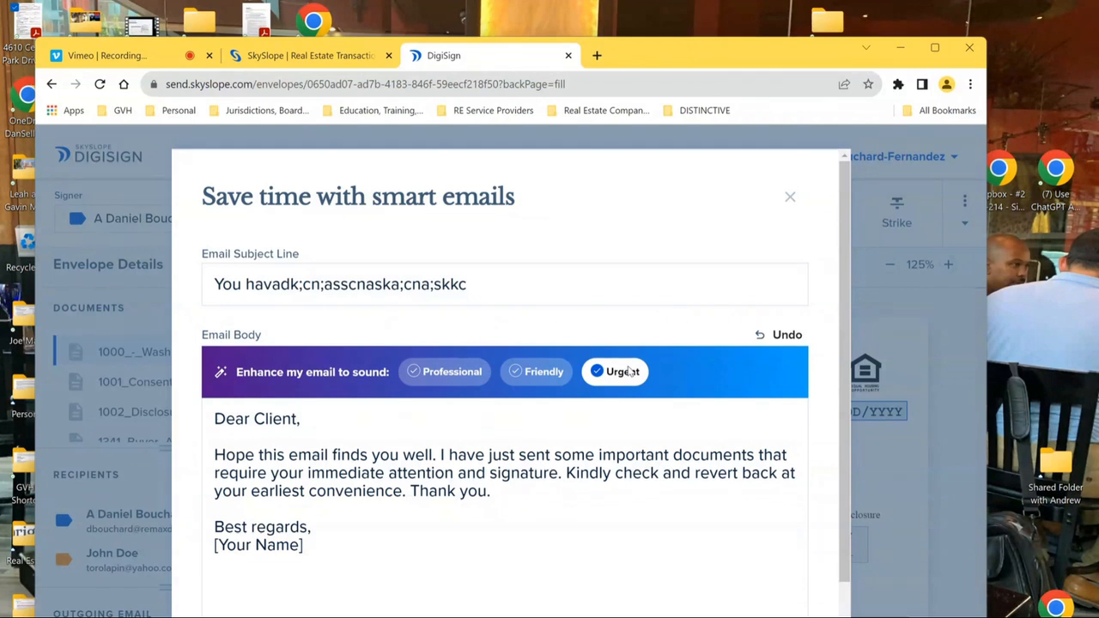
pyautogui.click(544, 371)
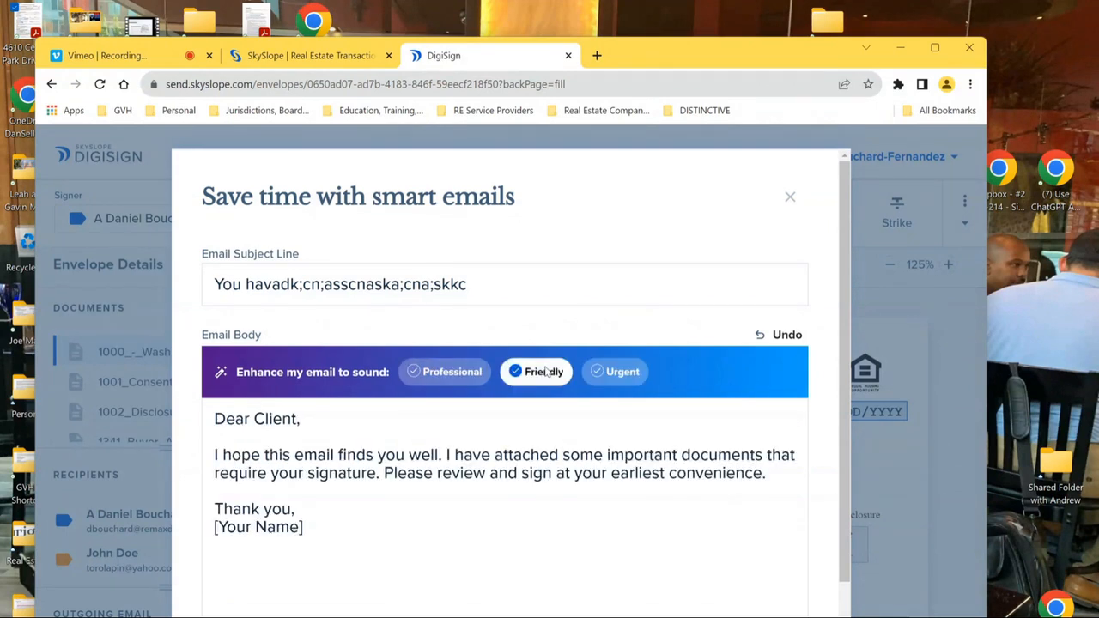
pyautogui.click(438, 373)
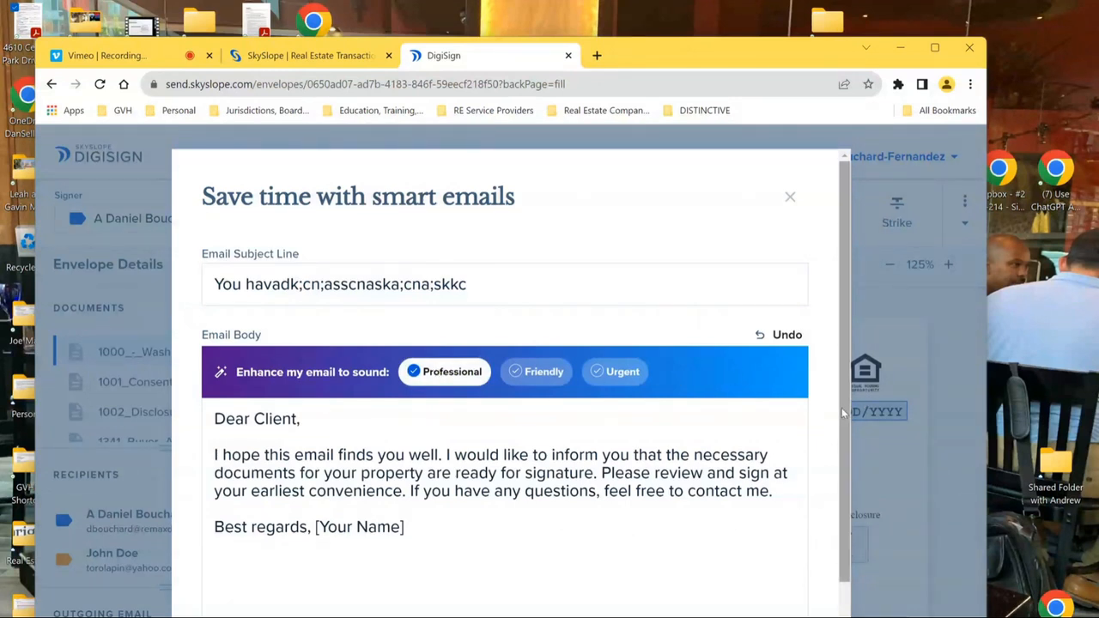
pyautogui.moveTo(845, 409); pyautogui.dragTo(846, 471)
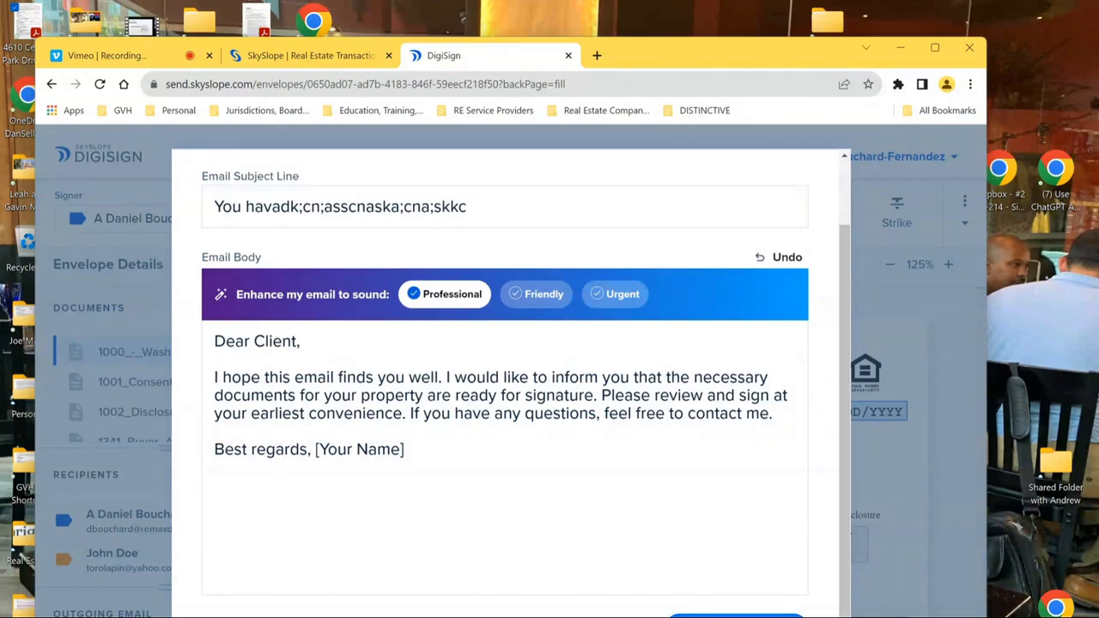
# - Send the envelope with the prepared email
pyautogui.click(737, 616)
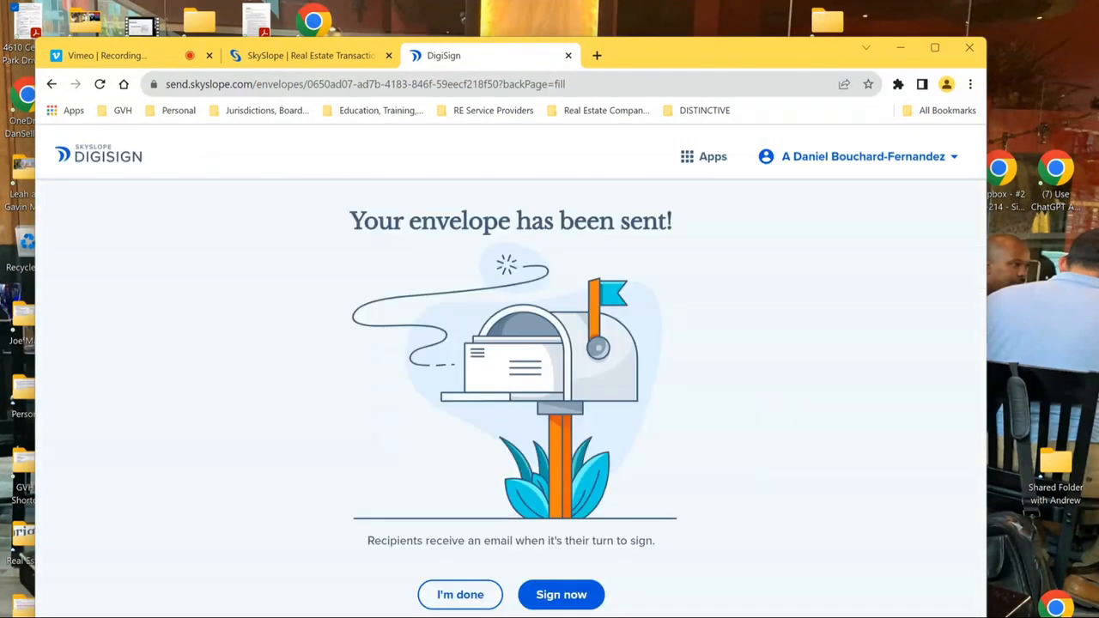